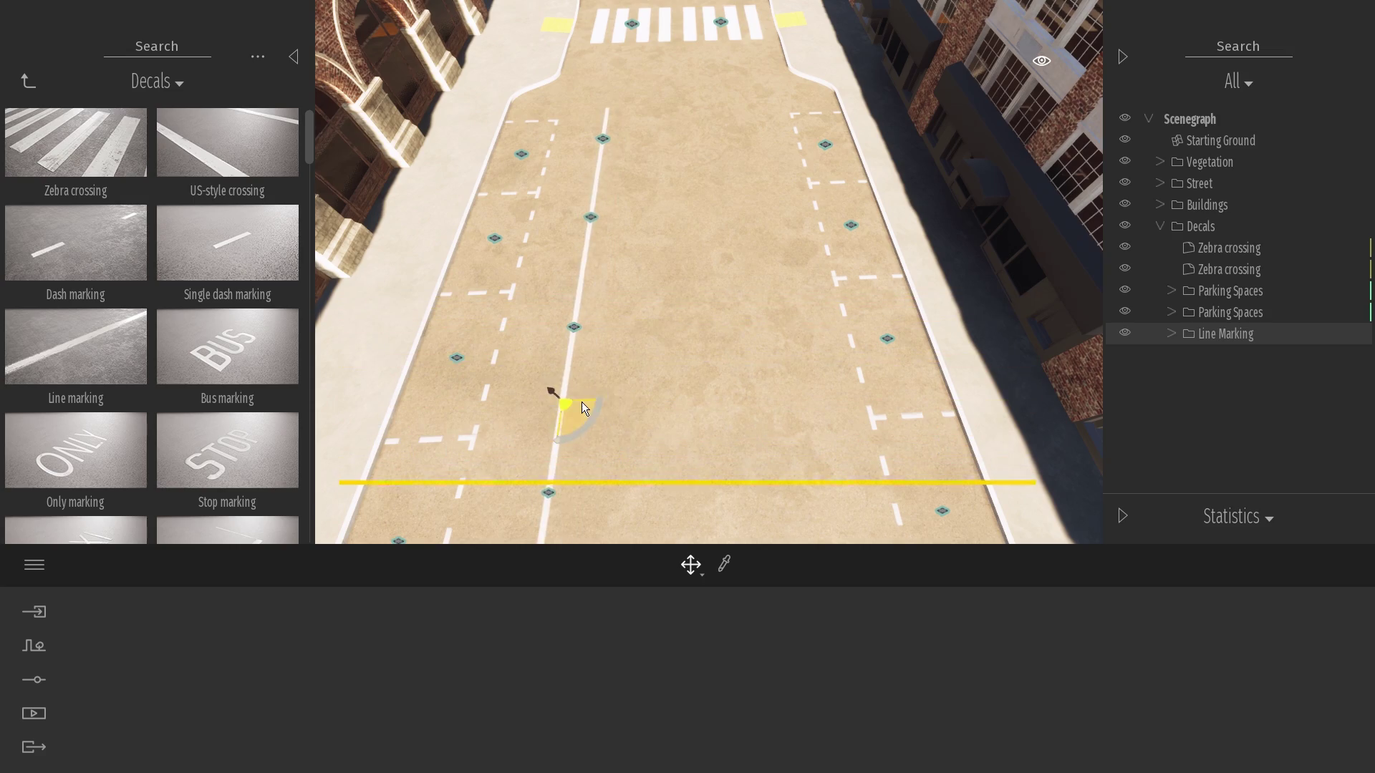
Step: Duplicate the Line Marking container across the road into the neighbouring lane
left_click_drag(581, 401, 795, 414, "alt")
key("Return")
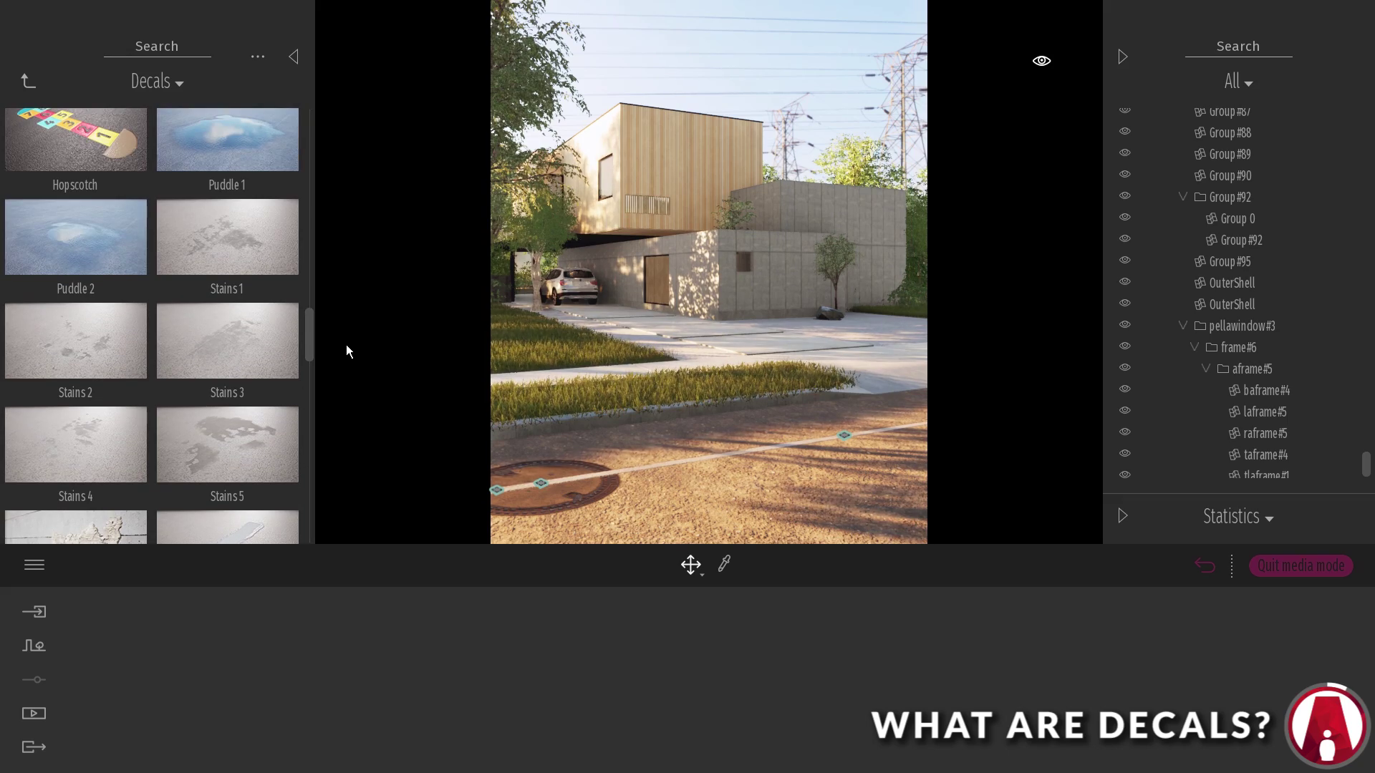
Step: Place a Stains 1 decal on the road in front of the house and adjust its size and opacity
left_click_drag(243, 271, 715, 453)
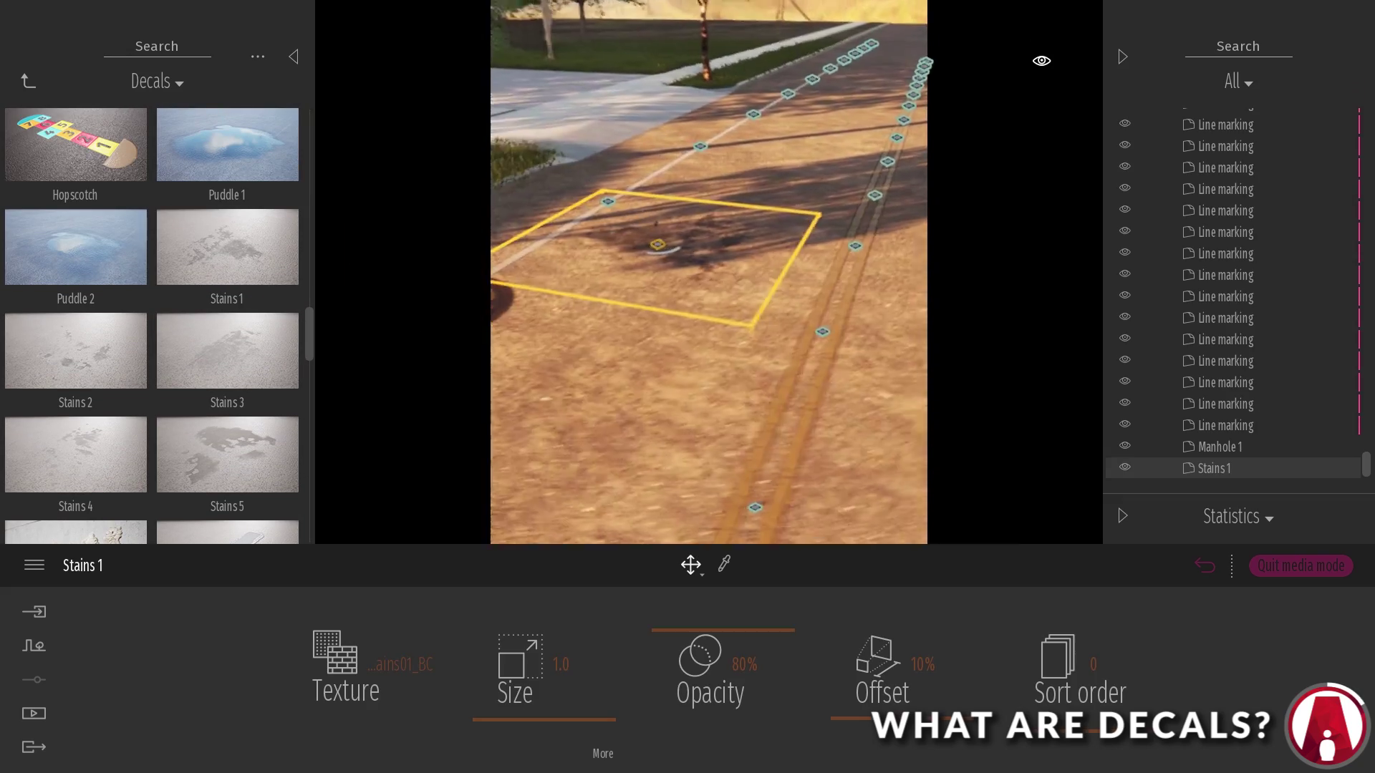
left_click_drag(616, 328, 763, 397)
left_click_drag(583, 719, 595, 696)
left_click_drag(742, 648, 729, 678)
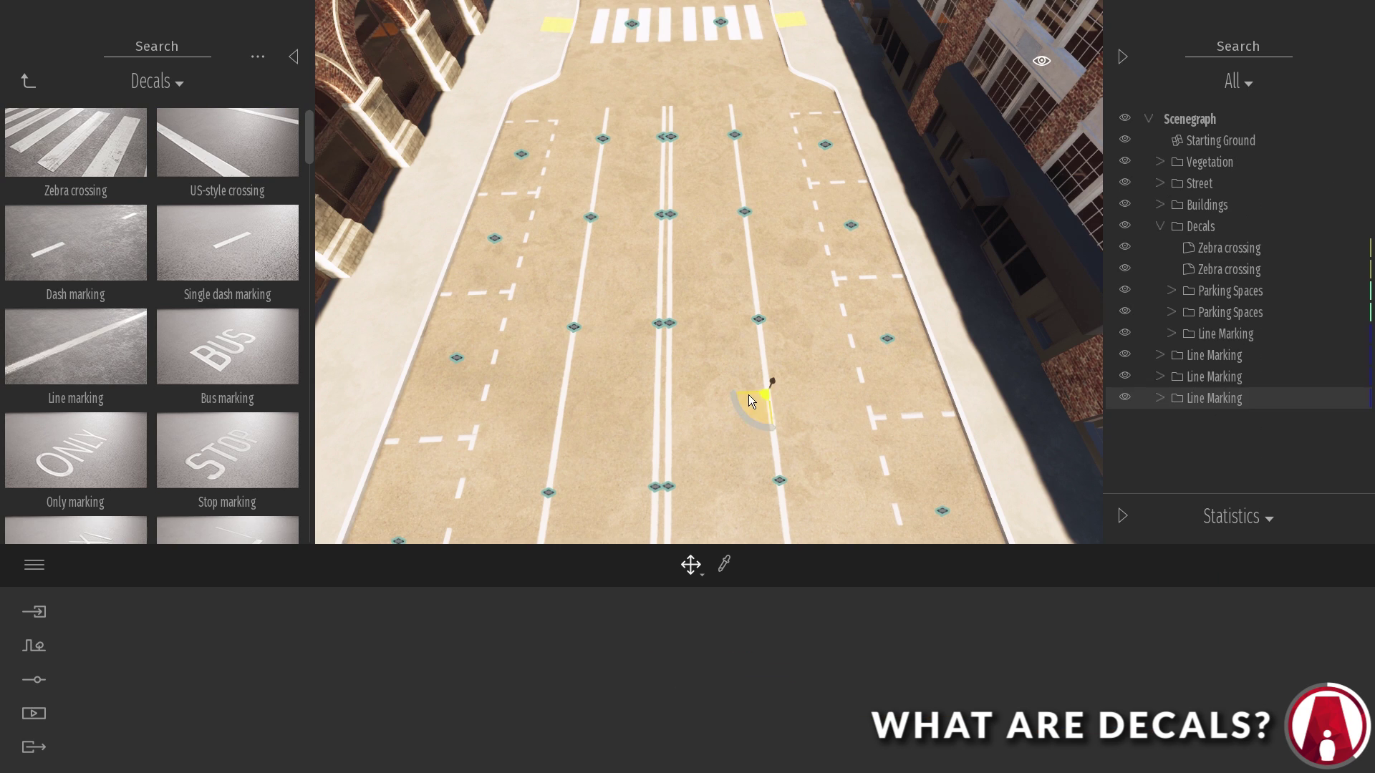
Step: Duplicate the outermost Line Marking container sideways to add another parallel lane line
mouse_move(749, 394)
left_mouse_down()
mouse_move(562, 400)
mouse_move(737, 398)
left_mouse_up()
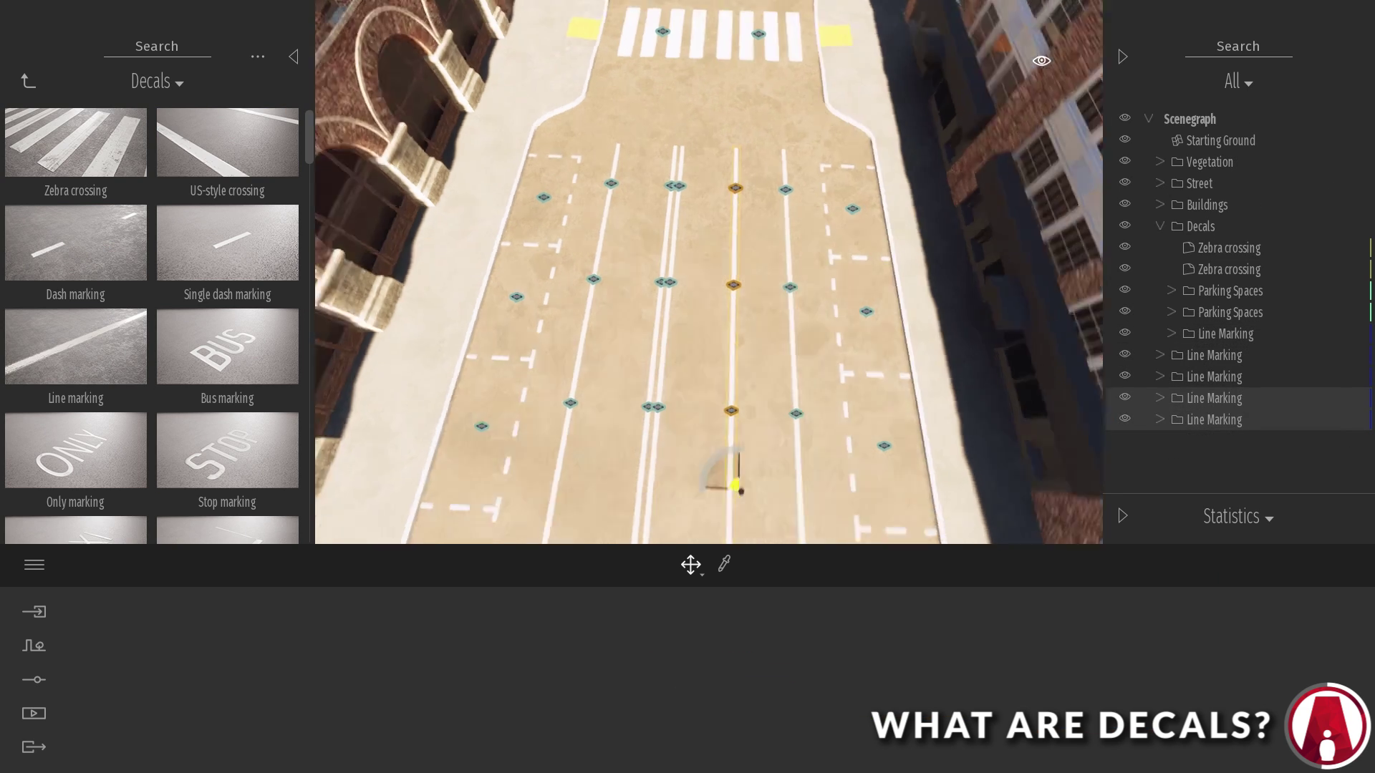
left_click_drag(1213, 398, 677, 324)
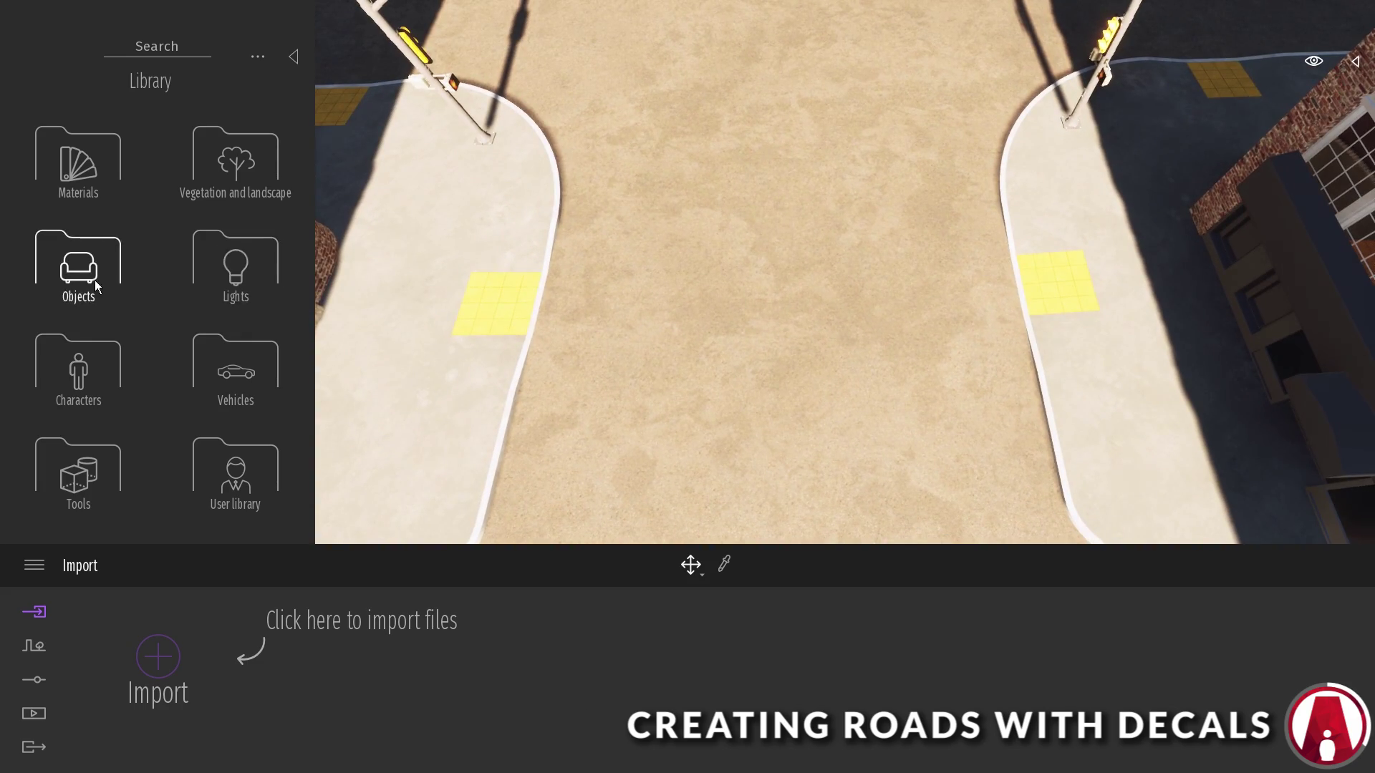
Step: Place a Zebra crossing decal on the road beside the yellow sidewalk paving and set its size to 2.0
left_click(80, 265)
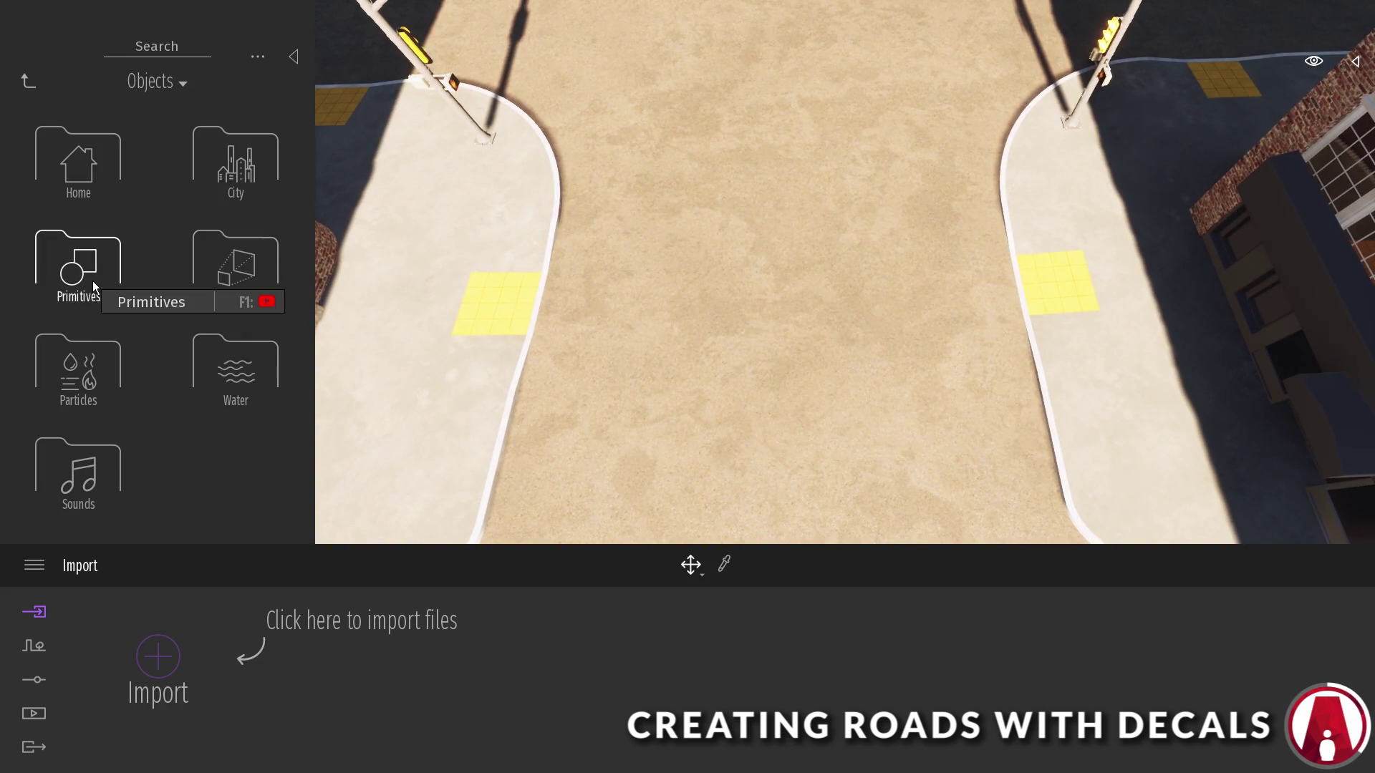
left_click(261, 277)
left_click_drag(60, 127, 635, 299)
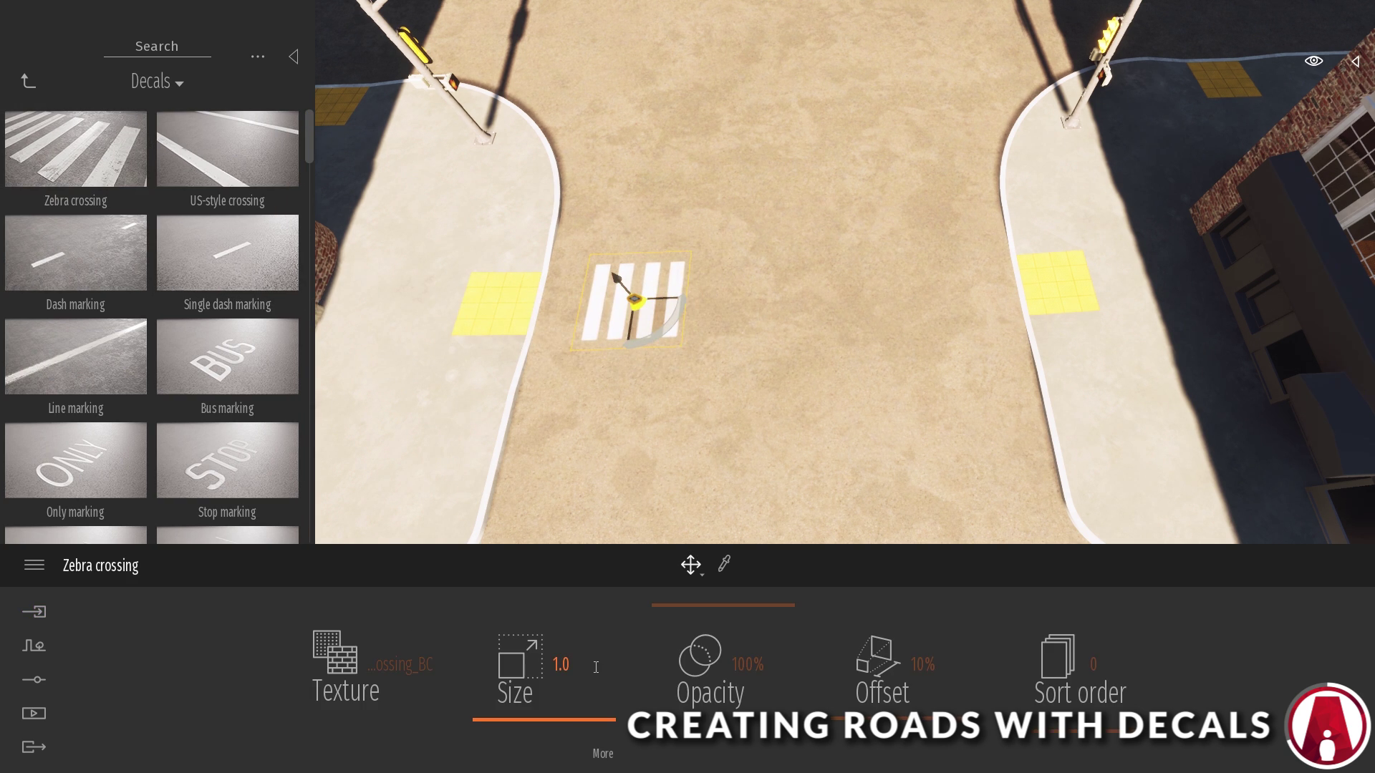
key("Return")
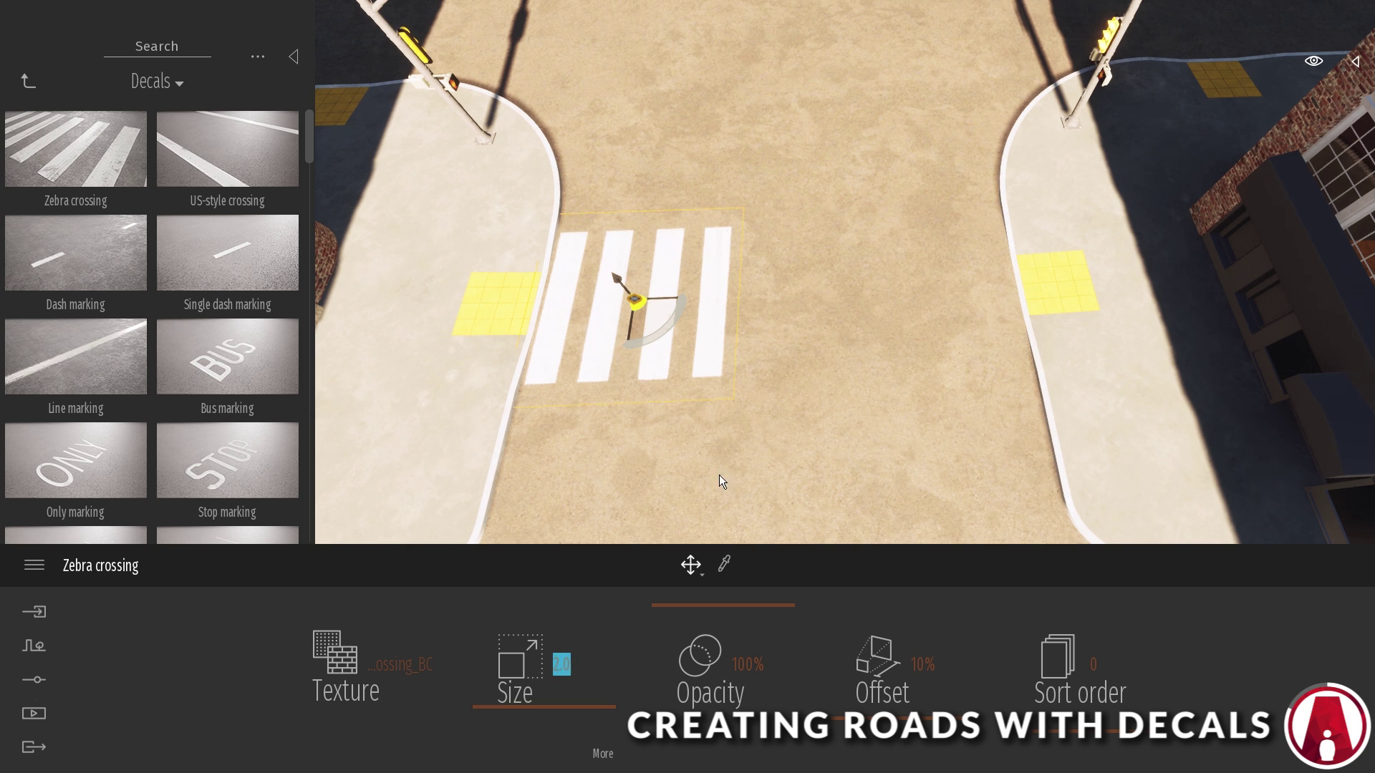
Step: Add one instance of the zebra crossing about 5.71 m sideways so the crossing spans the road
left_click_drag(663, 298, 896, 332)
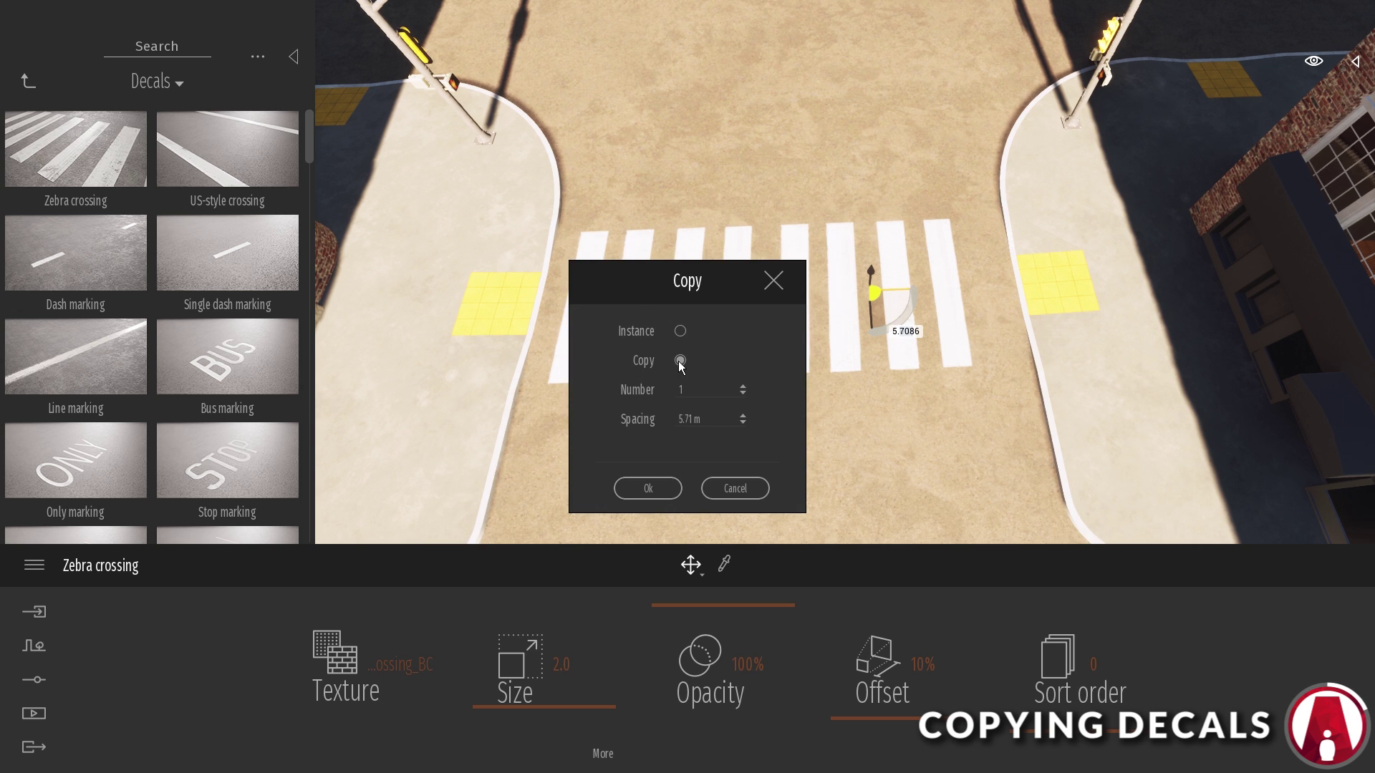
left_click(668, 486)
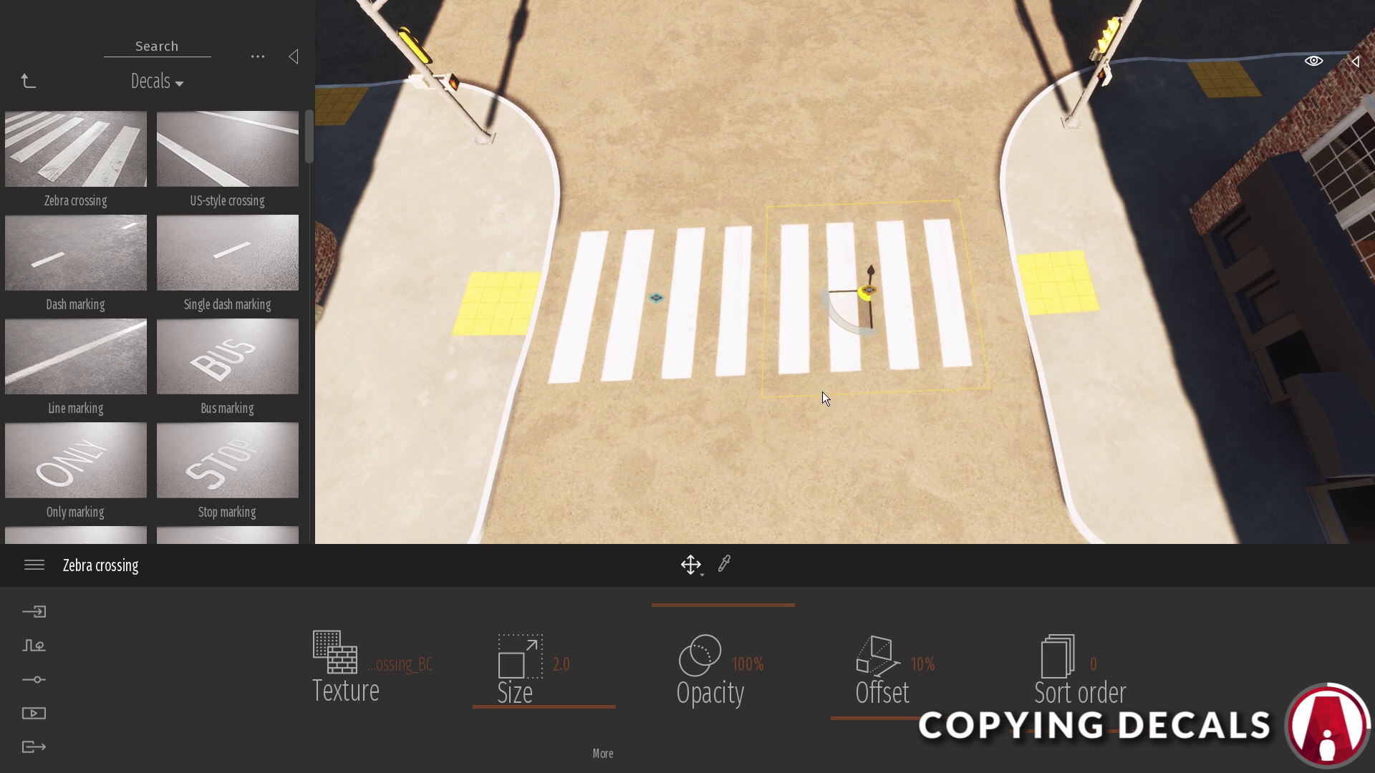
Step: Make an independent copy of the zebra crossing about 5.45 m up the road and try opacity and offset changes on the instance
left_click_drag(871, 319, 832, 197, "shift")
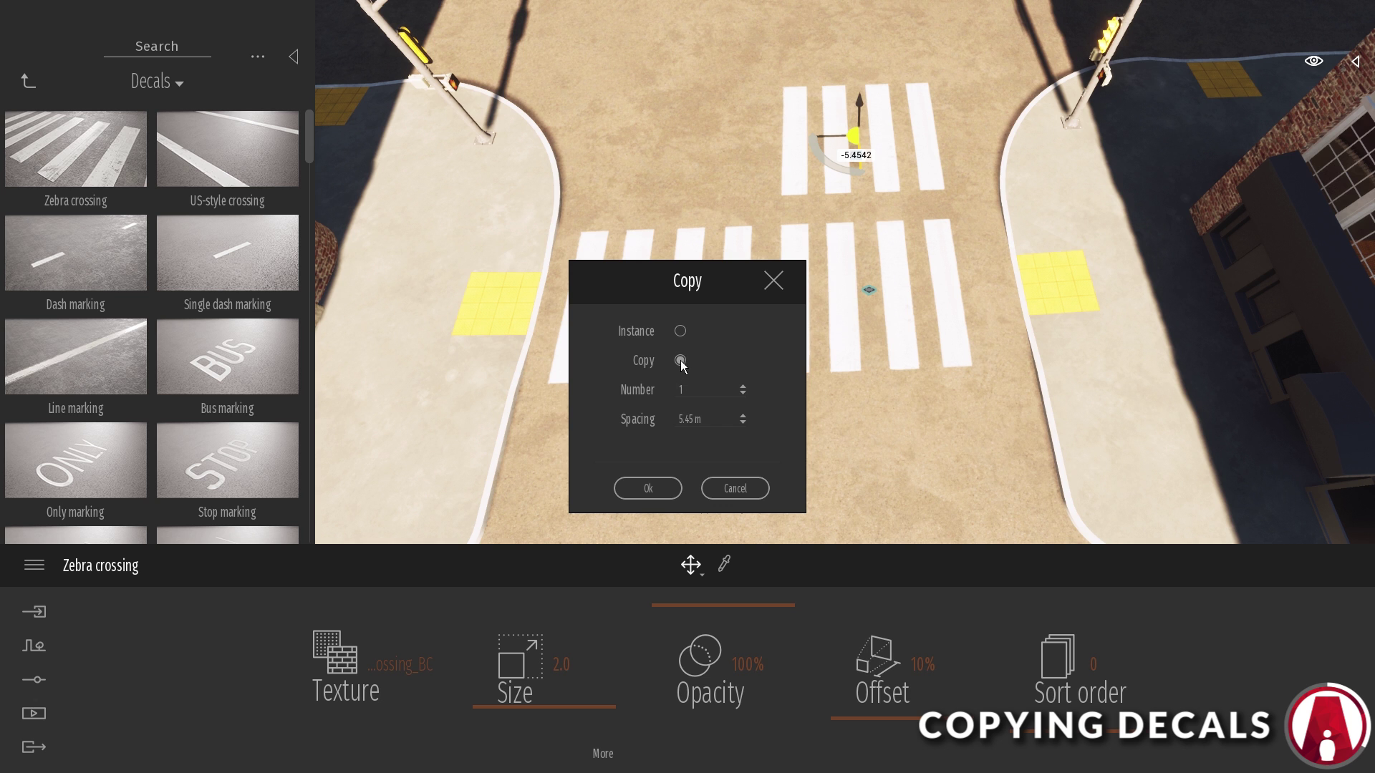
left_click(665, 494)
left_click(867, 294)
left_click_drag(739, 610, 777, 587)
middle_click_drag(888, 462, 964, 377, "shift")
left_click_drag(897, 705, 900, 723)
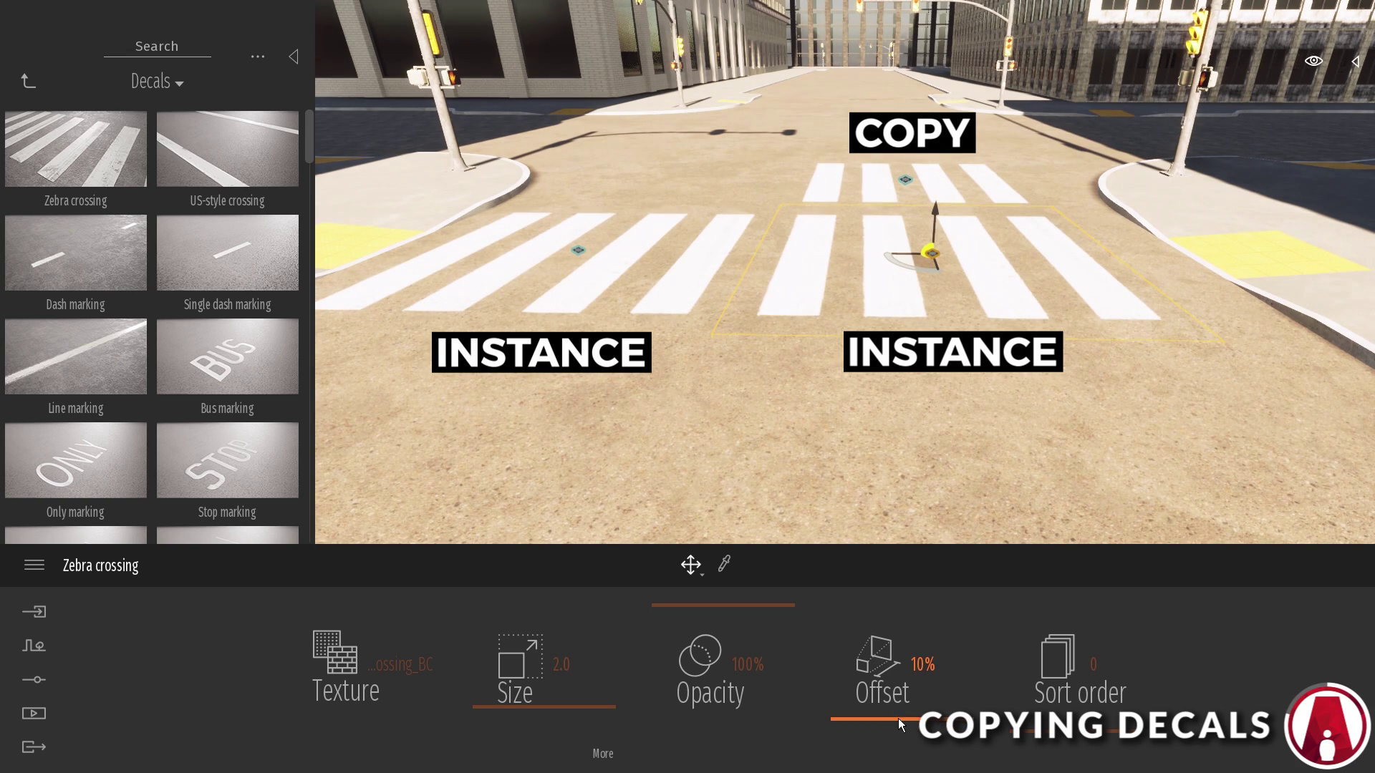
Step: Delete the independent zebra crossing copy behind the two instances
left_click(905, 179)
key("Delete")
middle_click_drag(901, 292, 769, 383, "shift")
Step: Show the scenegraph, collapse its expanded folders, and create a container named Decals at the root
left_click(1356, 61)
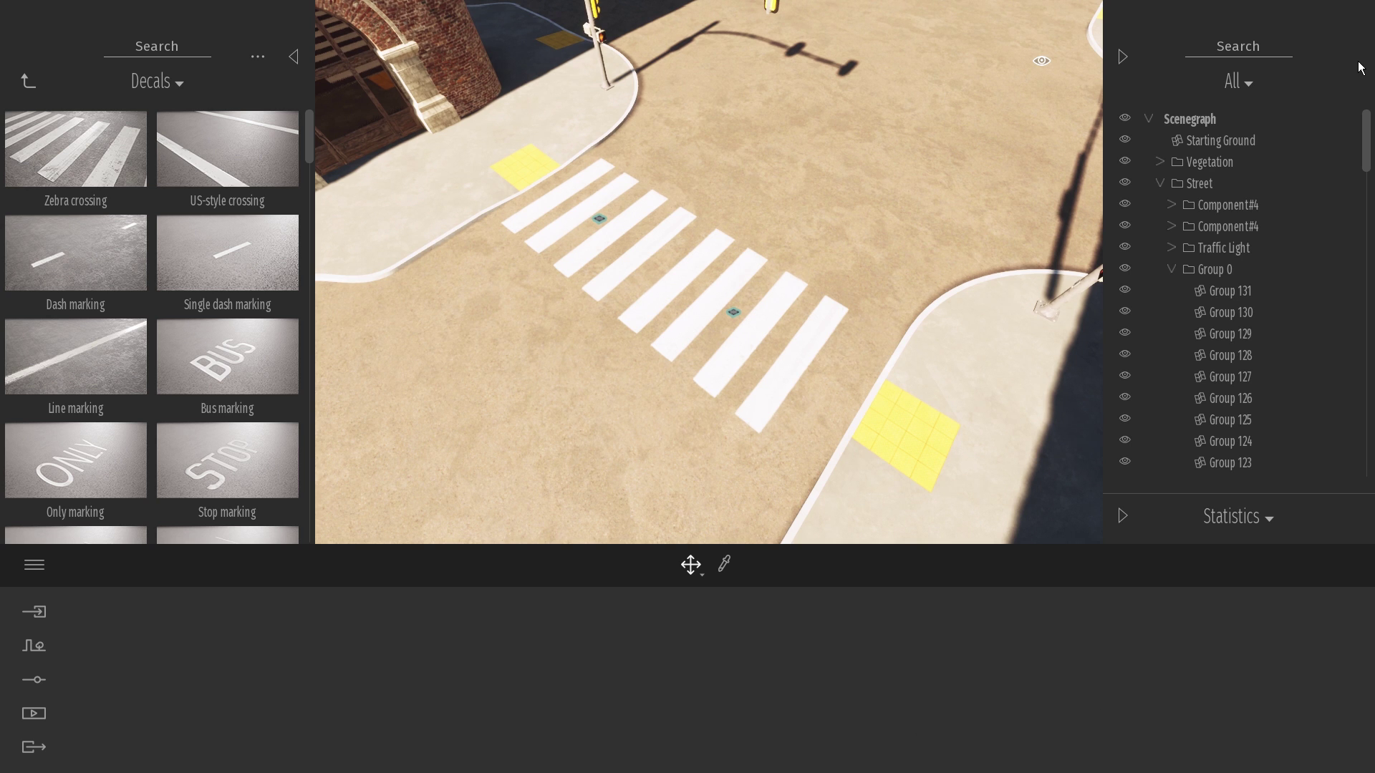
left_click(1163, 205)
left_click(1222, 226)
left_click(1218, 288)
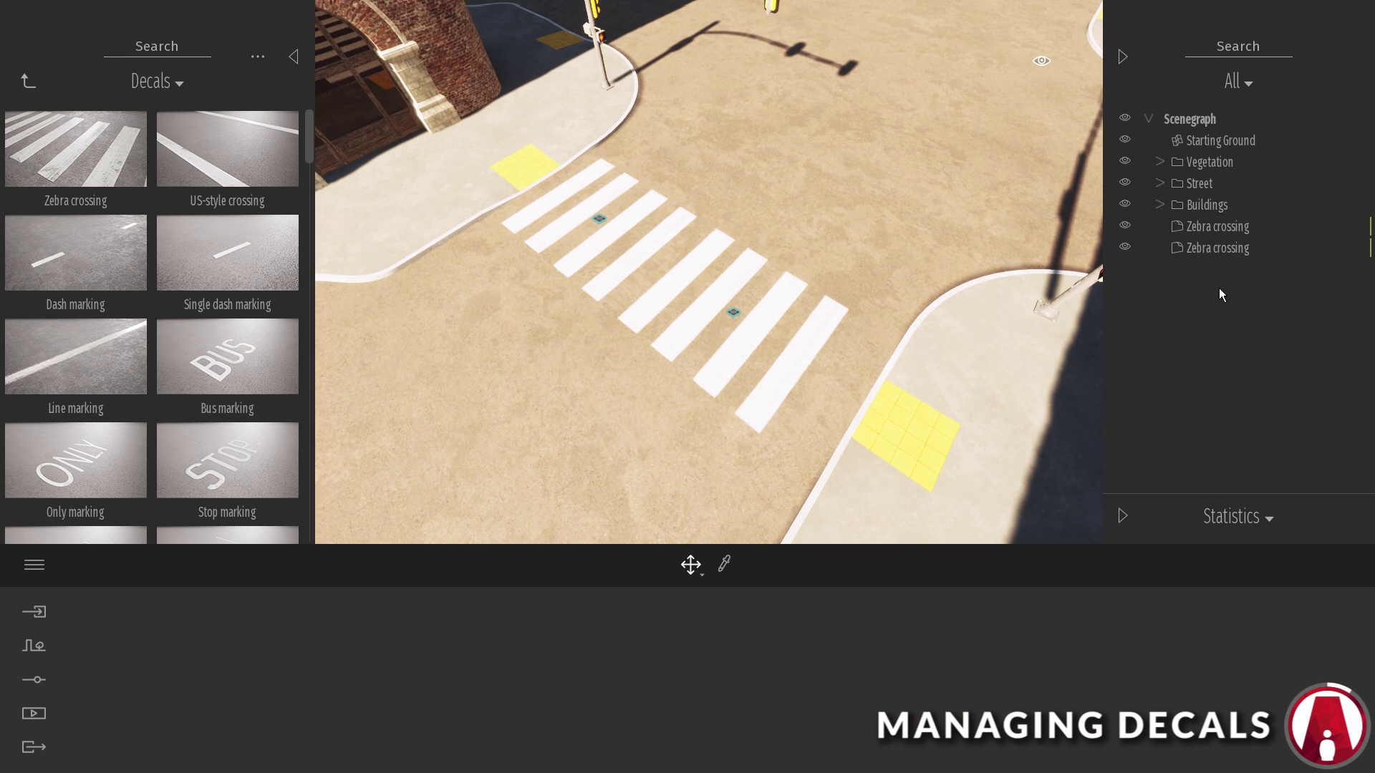
right_click(1223, 118)
left_click(1225, 139)
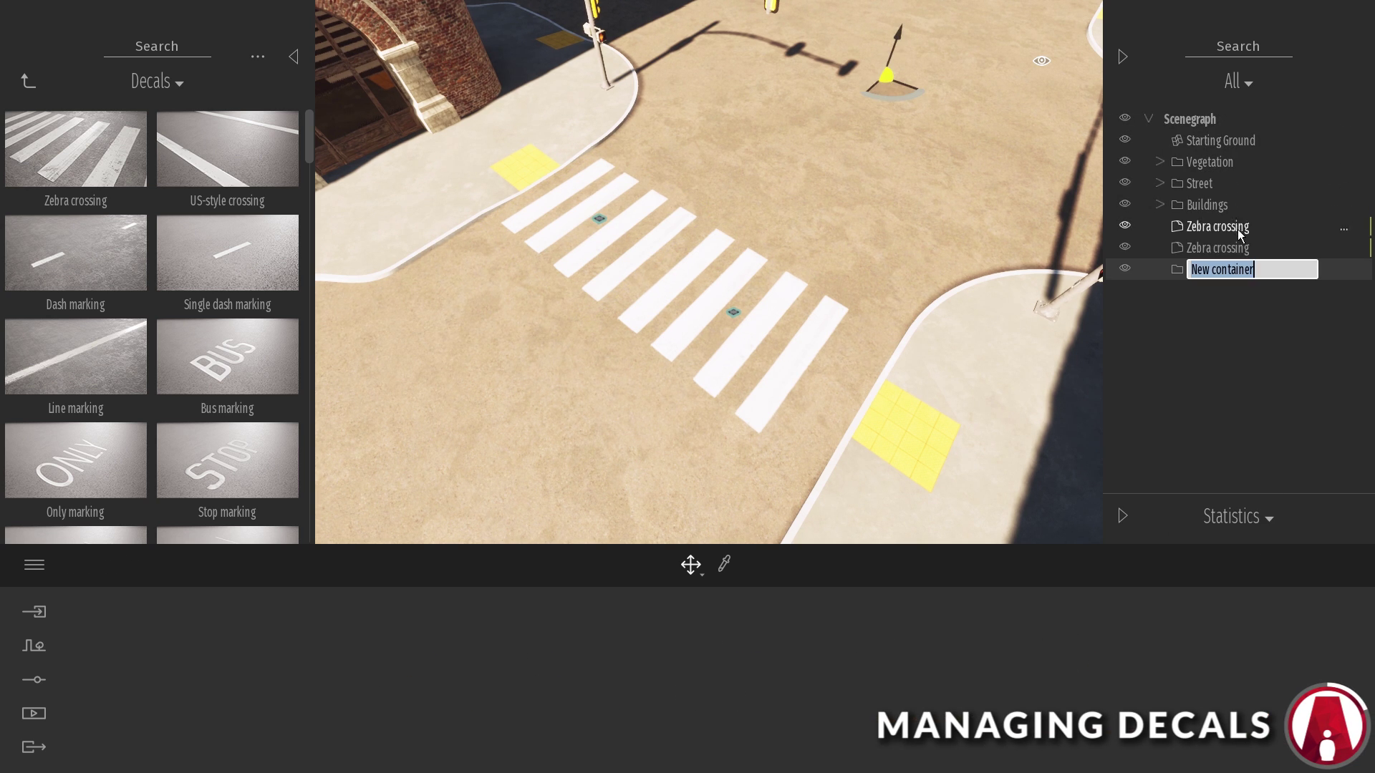
key("Return")
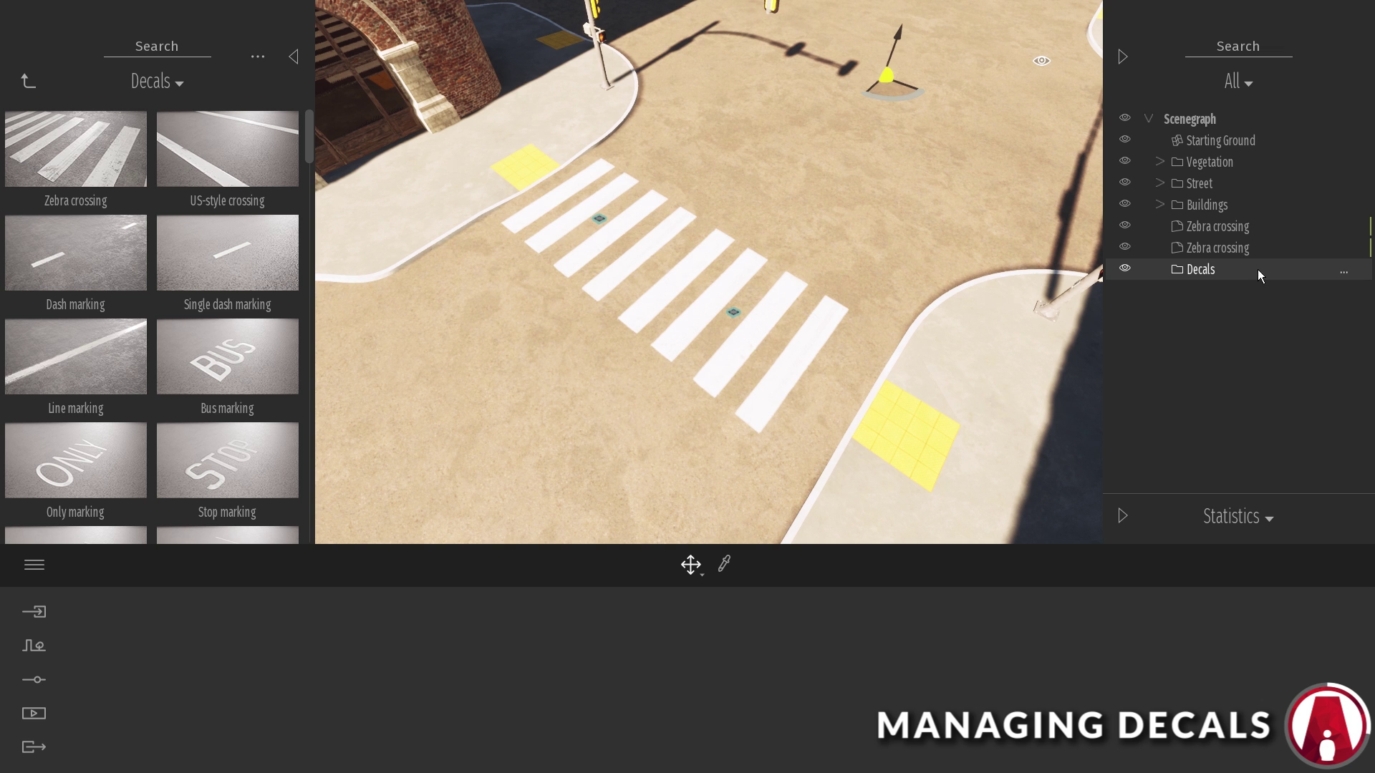
Step: Move both Zebra crossing decals into the Decals container
left_click(1250, 246)
left_click(1244, 227, "shift")
left_click_drag(1245, 227, 1237, 270)
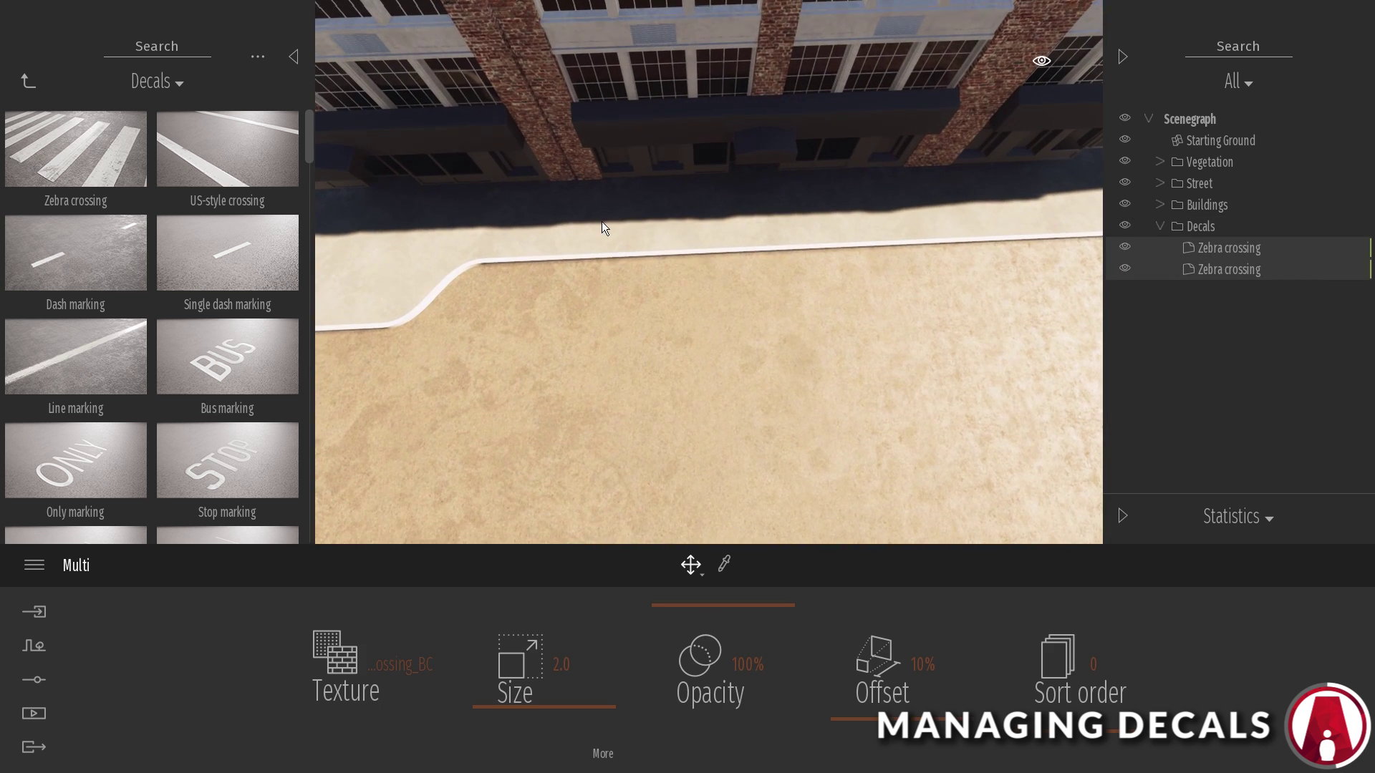
Step: Place a Parking space 2 decal on the road and align it with the curb
scroll(208, 219, "down", 10)
left_click_drag(209, 317, 558, 378)
left_click_drag(603, 333, 607, 332)
left_click_drag(528, 376, 571, 320)
key("w")
mouse_move(570, 304)
right_mouse_down()
mouse_move(506, 305)
mouse_move(568, 307)
right_mouse_up()
Step: Array the Parking space 2 decal along the curb with five further instances spaced 5.0 m apart
left_click_drag(570, 311, 873, 363, "alt")
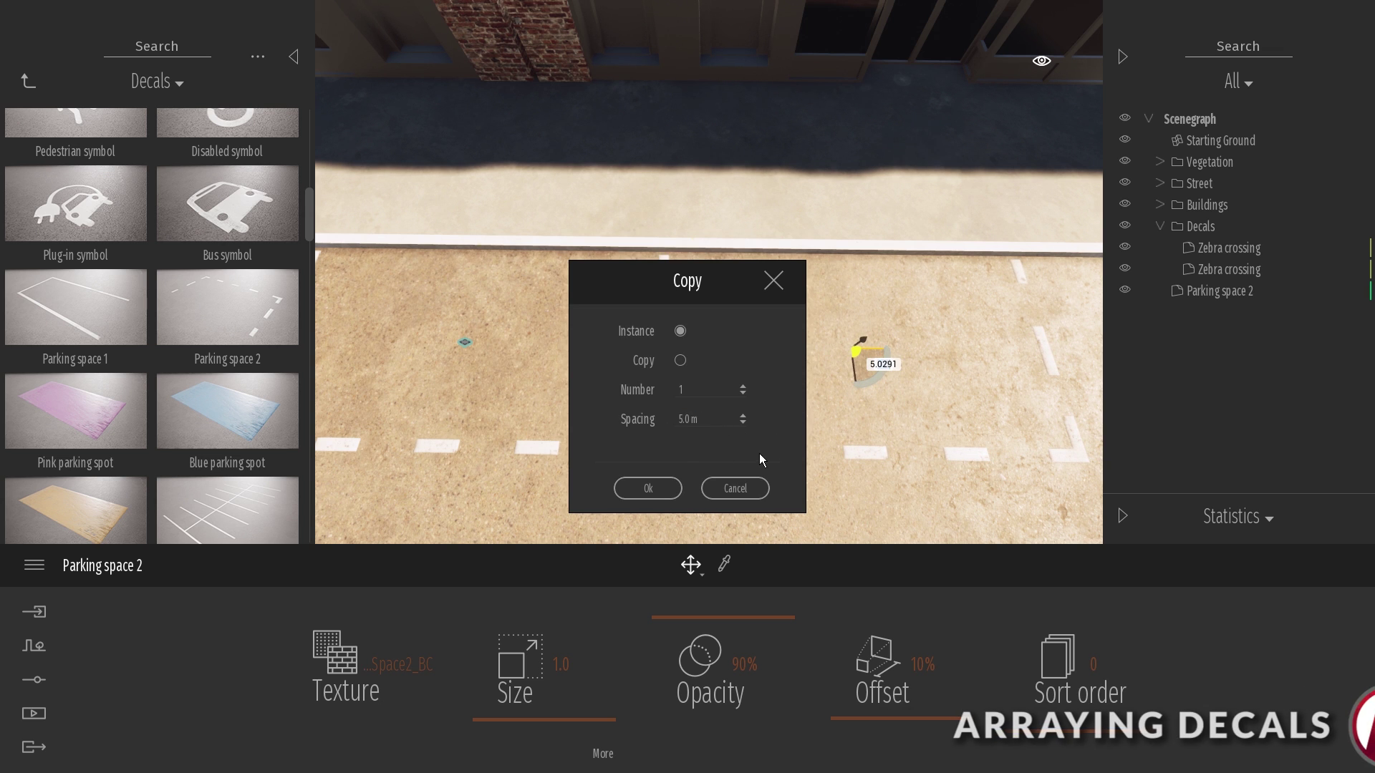
left_click(648, 489)
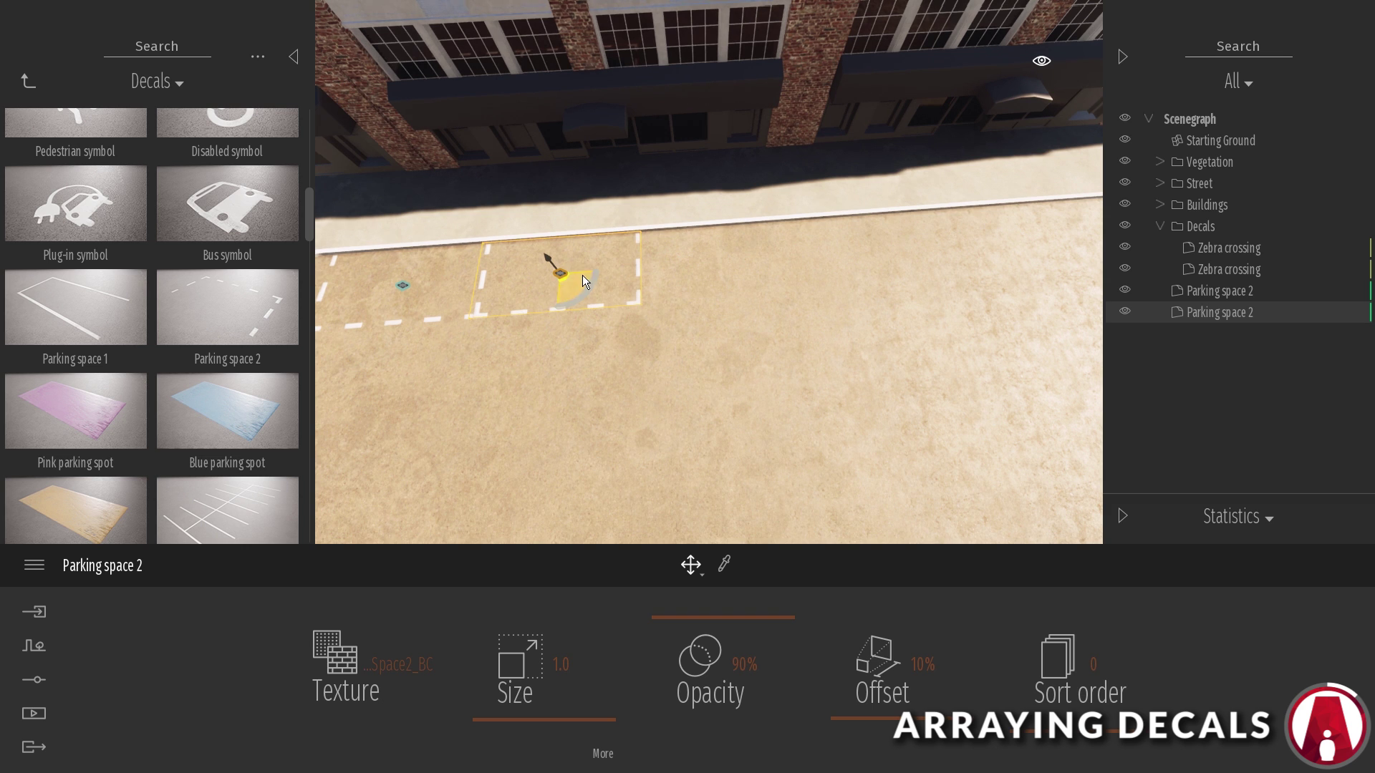
left_click_drag(583, 274, 742, 282, "alt")
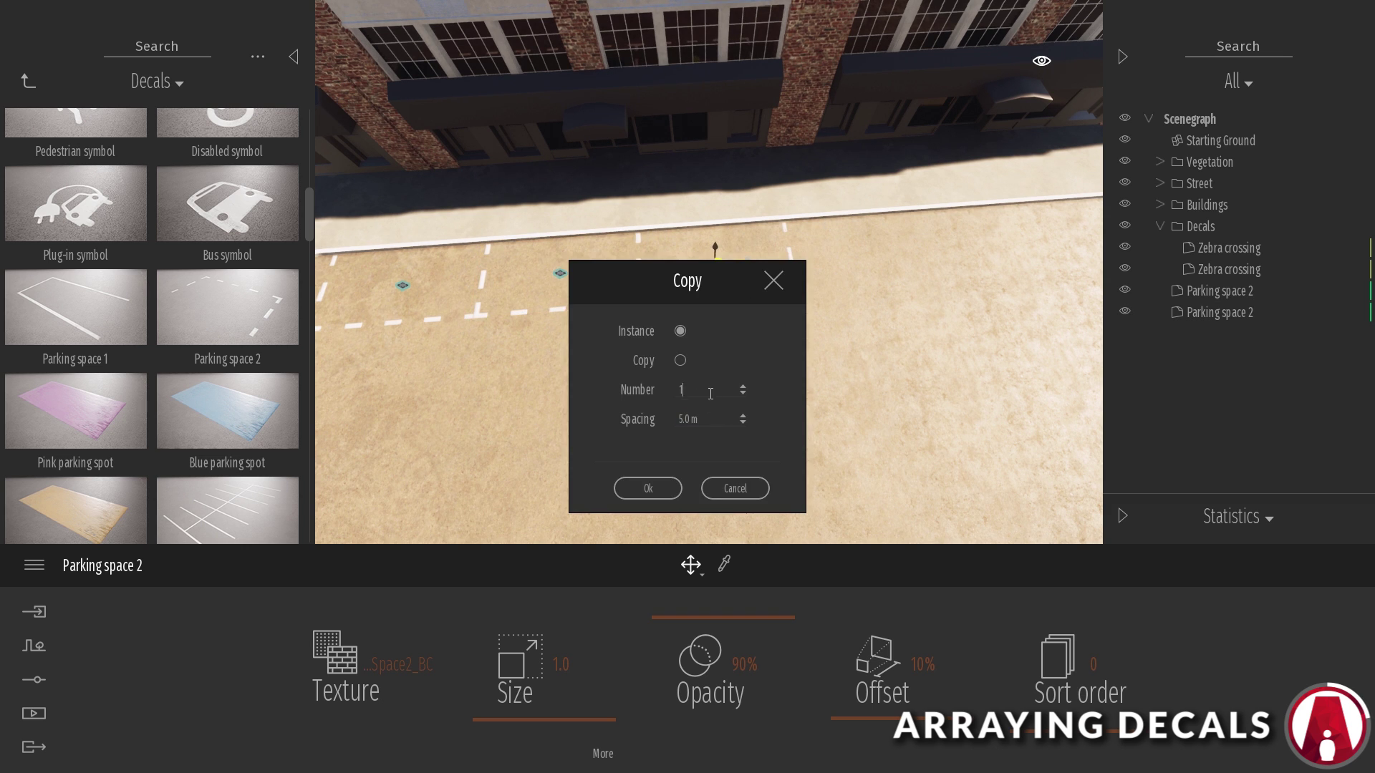
left_click(648, 488)
Step: Create a container named Parking Spaces inside the Decals container
mouse_move(944, 290)
right_mouse_down()
mouse_move(1045, 301)
mouse_move(944, 290)
right_mouse_up()
left_click(1238, 291)
left_click(1227, 403, "shift")
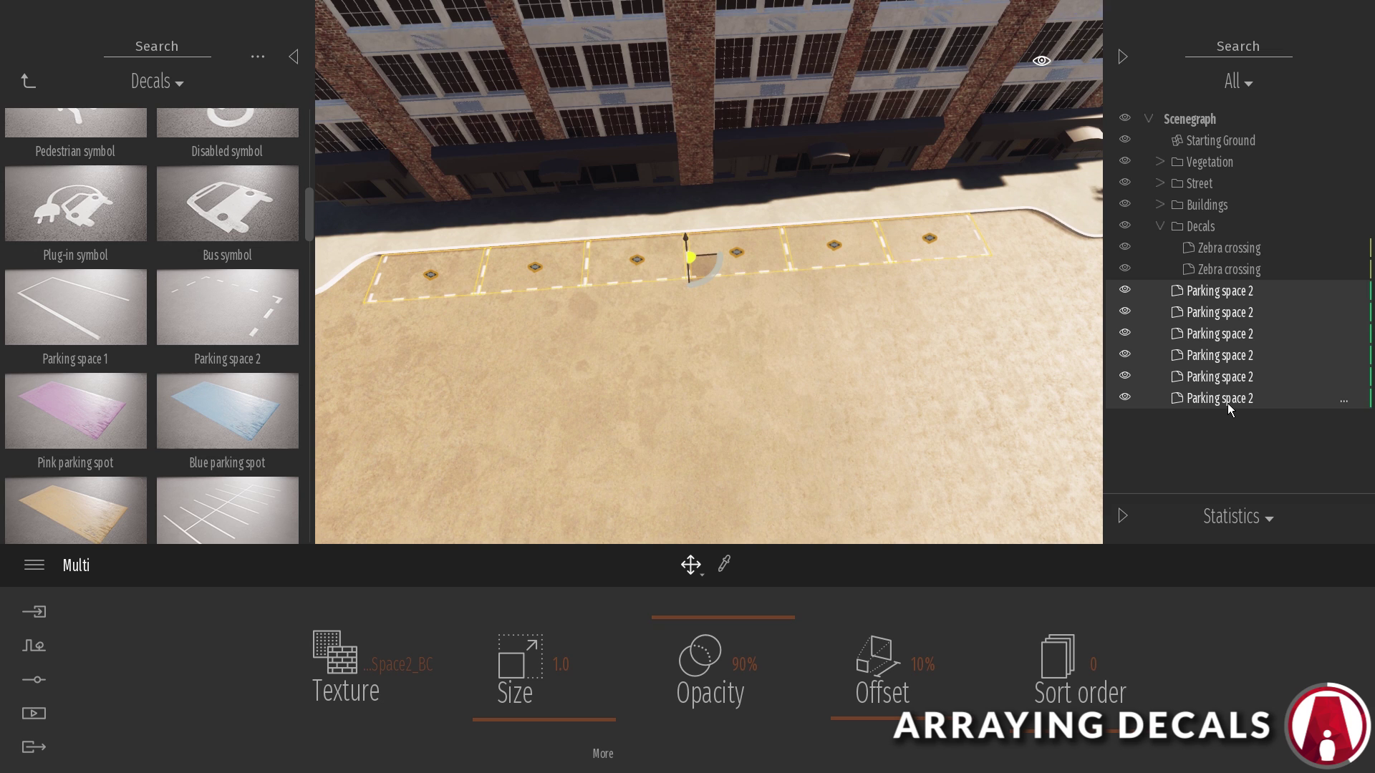
right_click(1216, 226)
left_click(1226, 248)
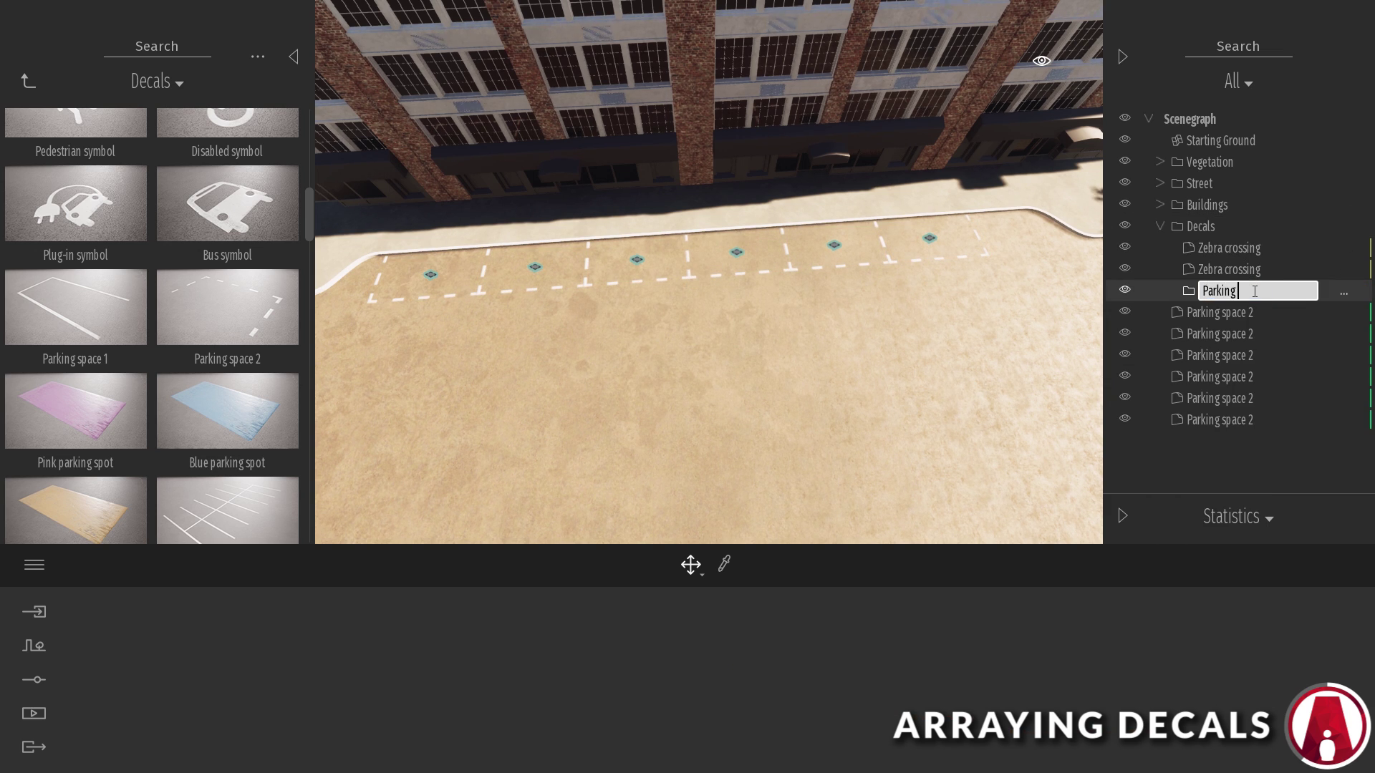
type("Parking Spaces")
key("Return")
Step: Move all six Parking space 2 decals into the Parking Spaces container
left_click(1253, 313)
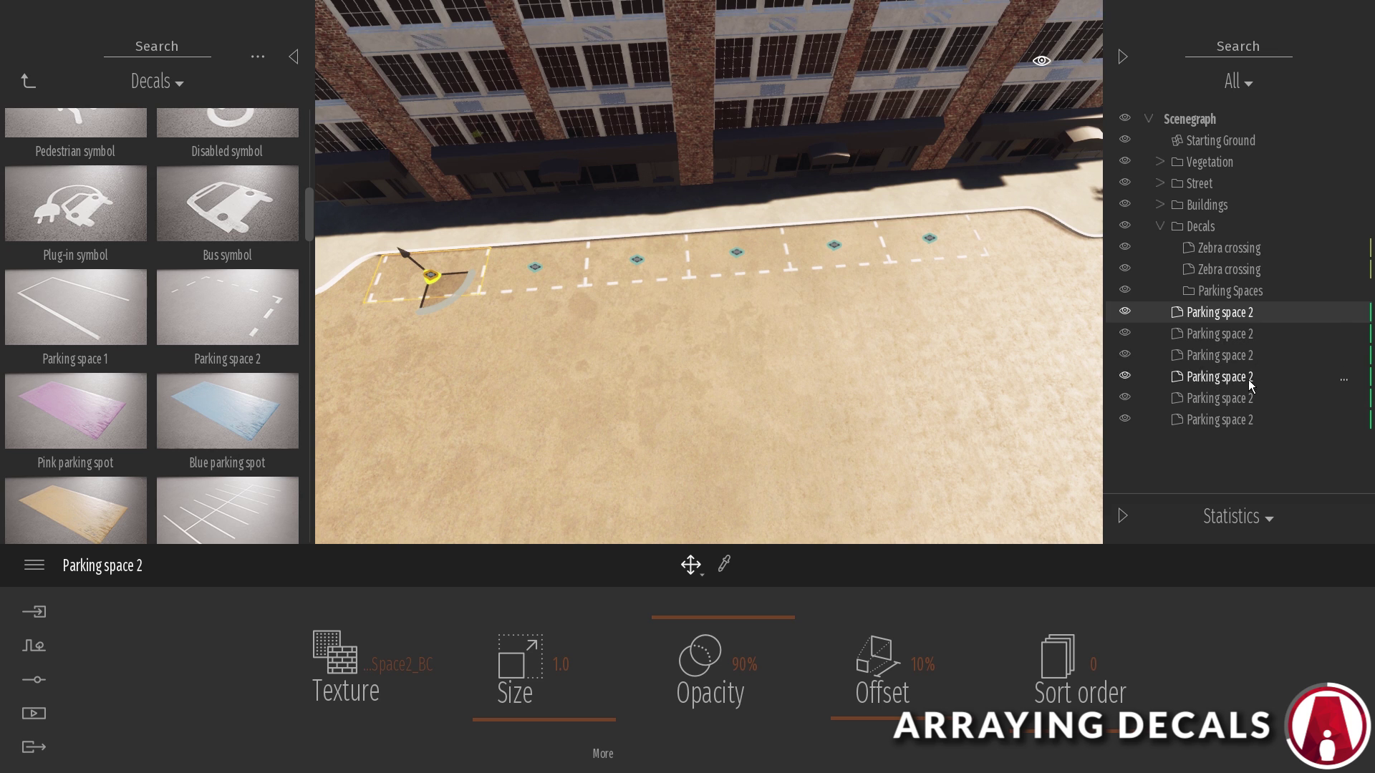
left_click(1226, 422, "shift")
left_click_drag(1221, 334, 1263, 291)
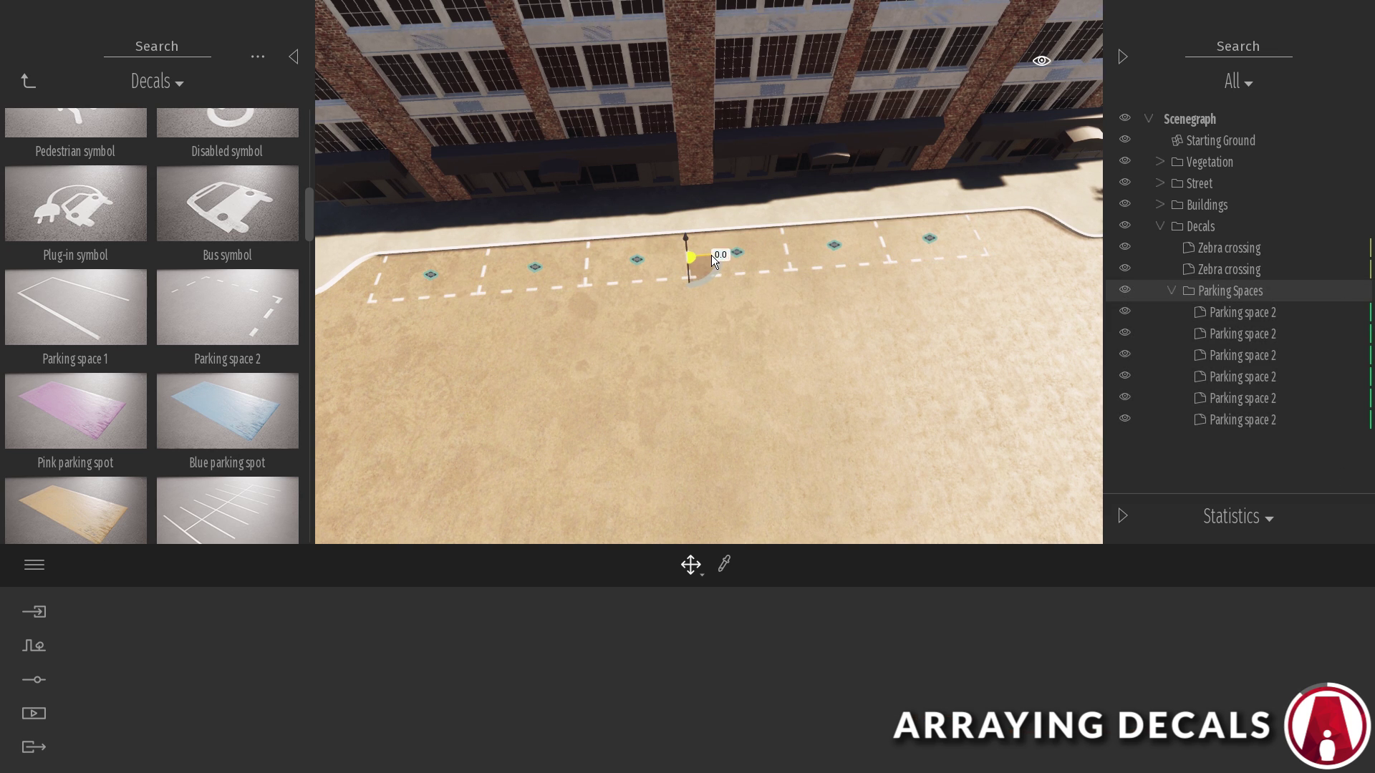
Step: Duplicate the Parking Spaces container and move the duplicate across the road to the opposite curb
left_click_drag(710, 255, 789, 319)
left_click(653, 488)
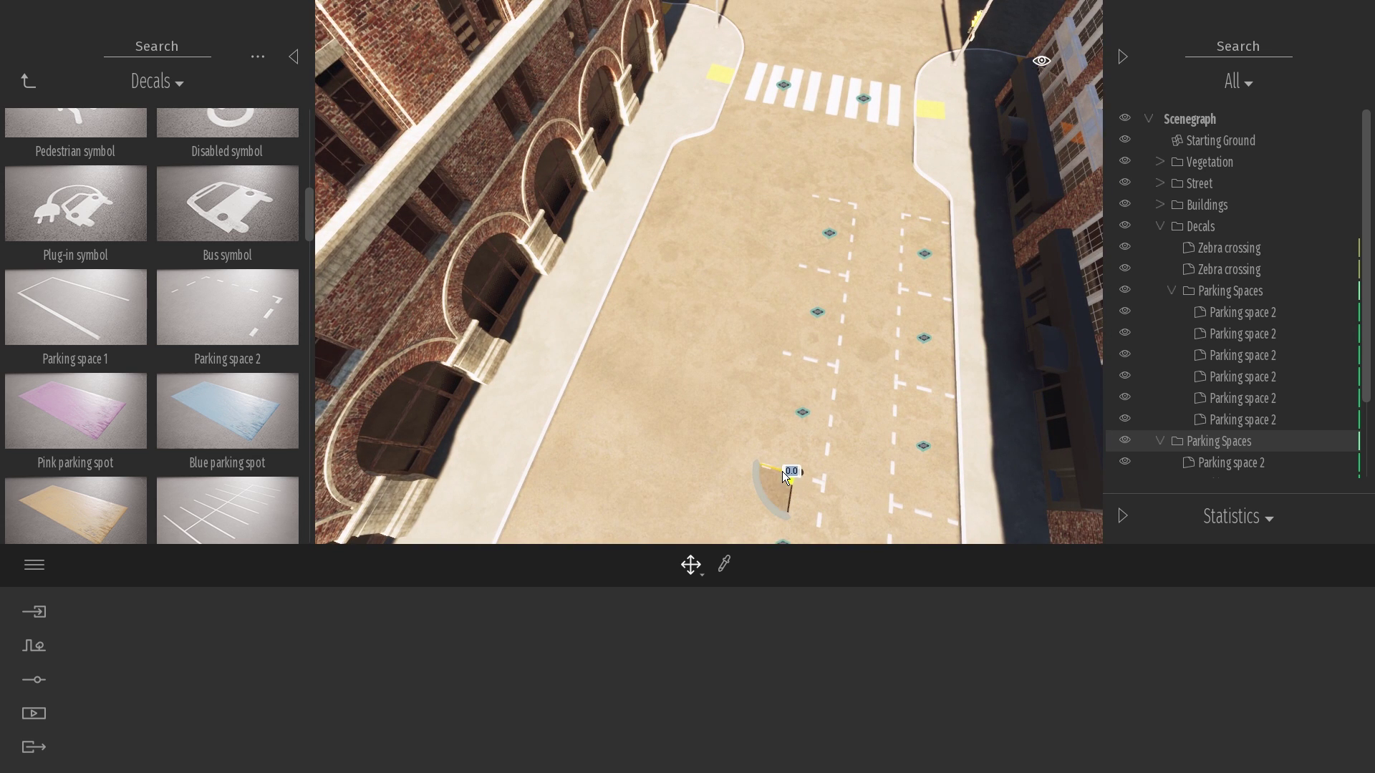
left_click_drag(781, 471, 565, 437)
Step: Place a Line marking decal on the road beside the first parking space near the zebra crossing
right_click_drag(878, 256, 987, 313)
left_click_drag(311, 228, 296, 145)
left_click_drag(189, 359, 487, 368)
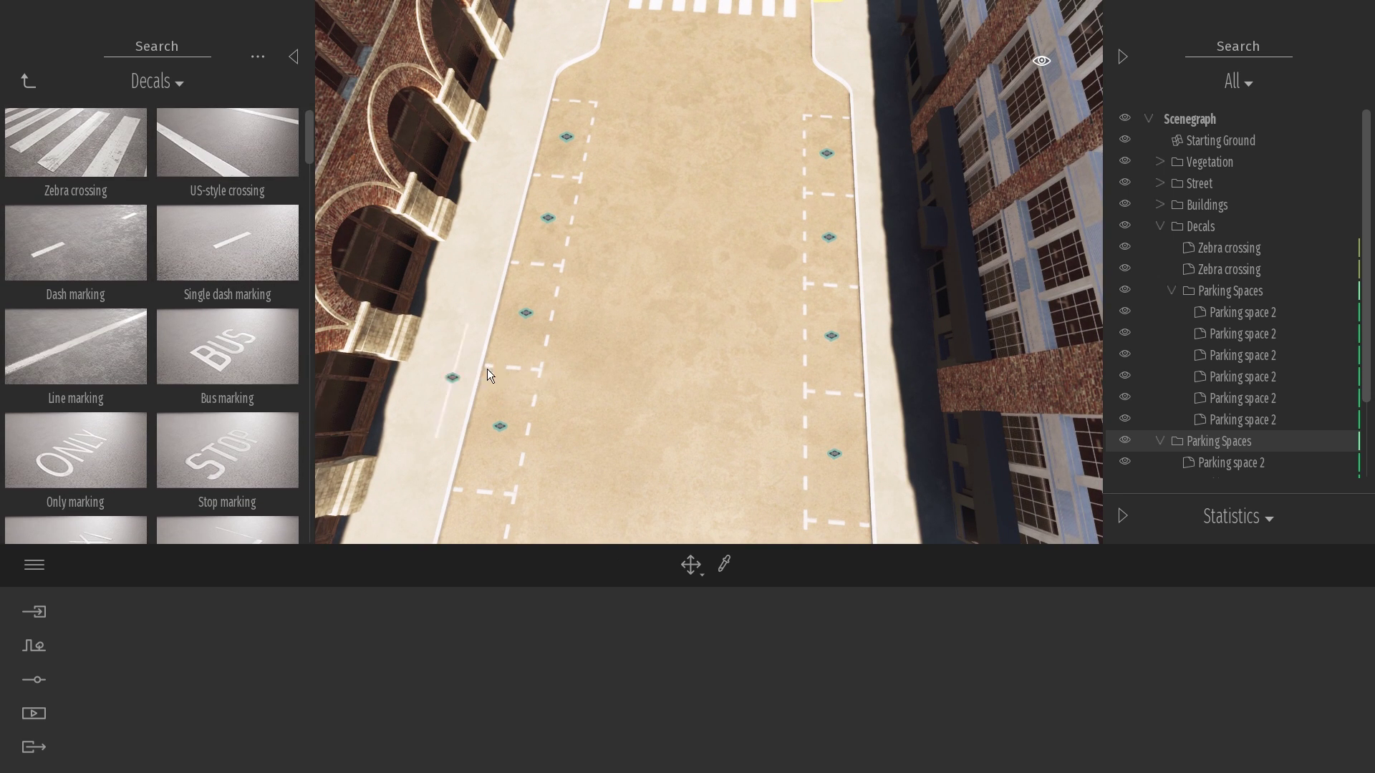
left_click(644, 141)
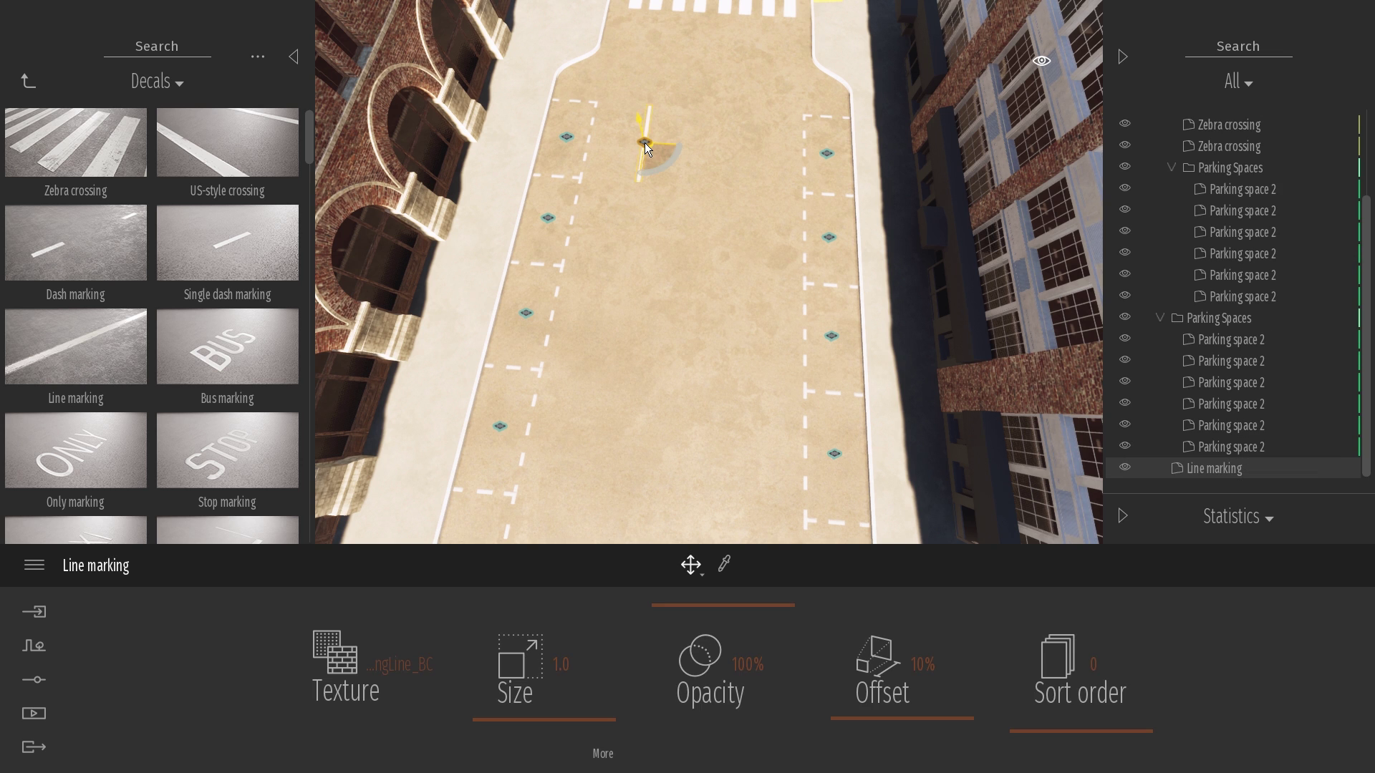
Step: Array the line marking along the road with five further instances spaced 5.0 m apart
scroll(642, 153, "up", 5)
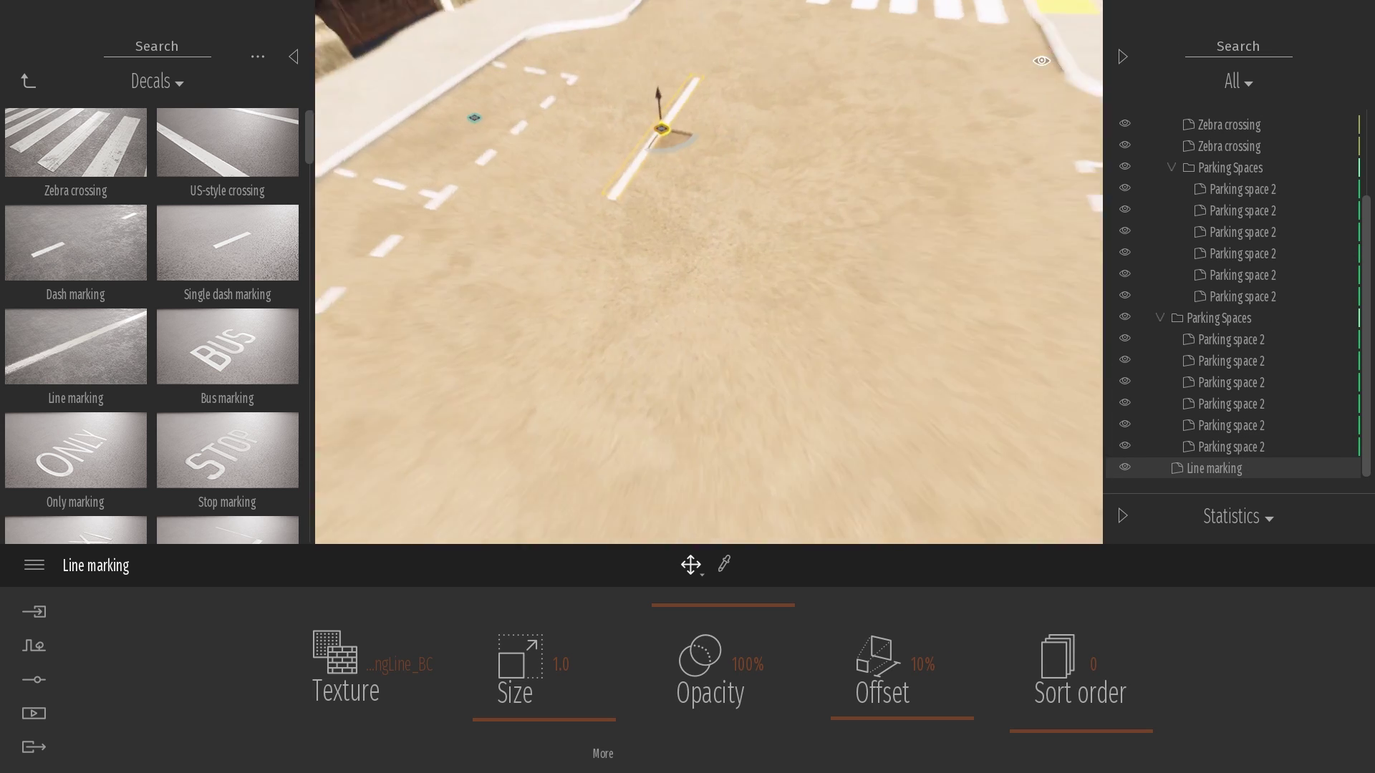
scroll(642, 153, "down", 5)
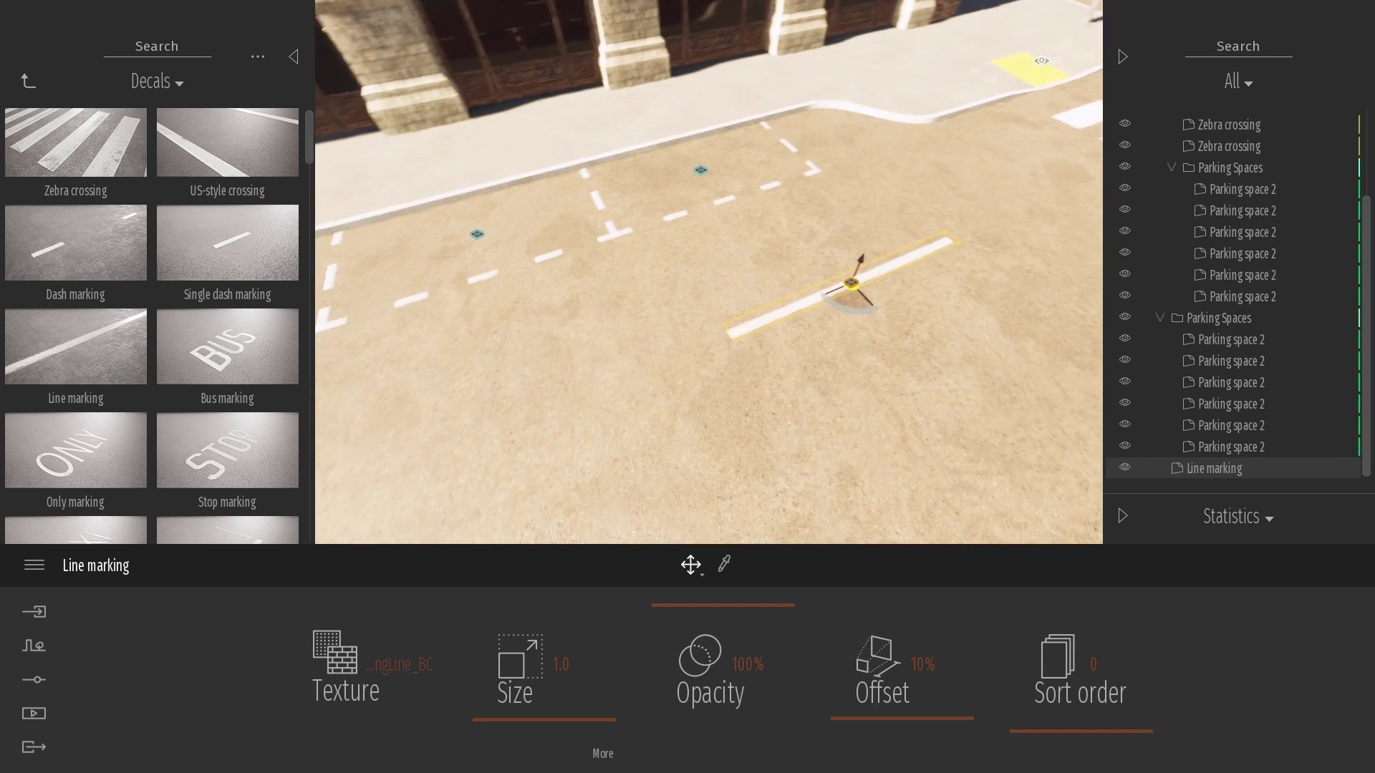
left_click_drag(839, 290, 564, 417, "shift")
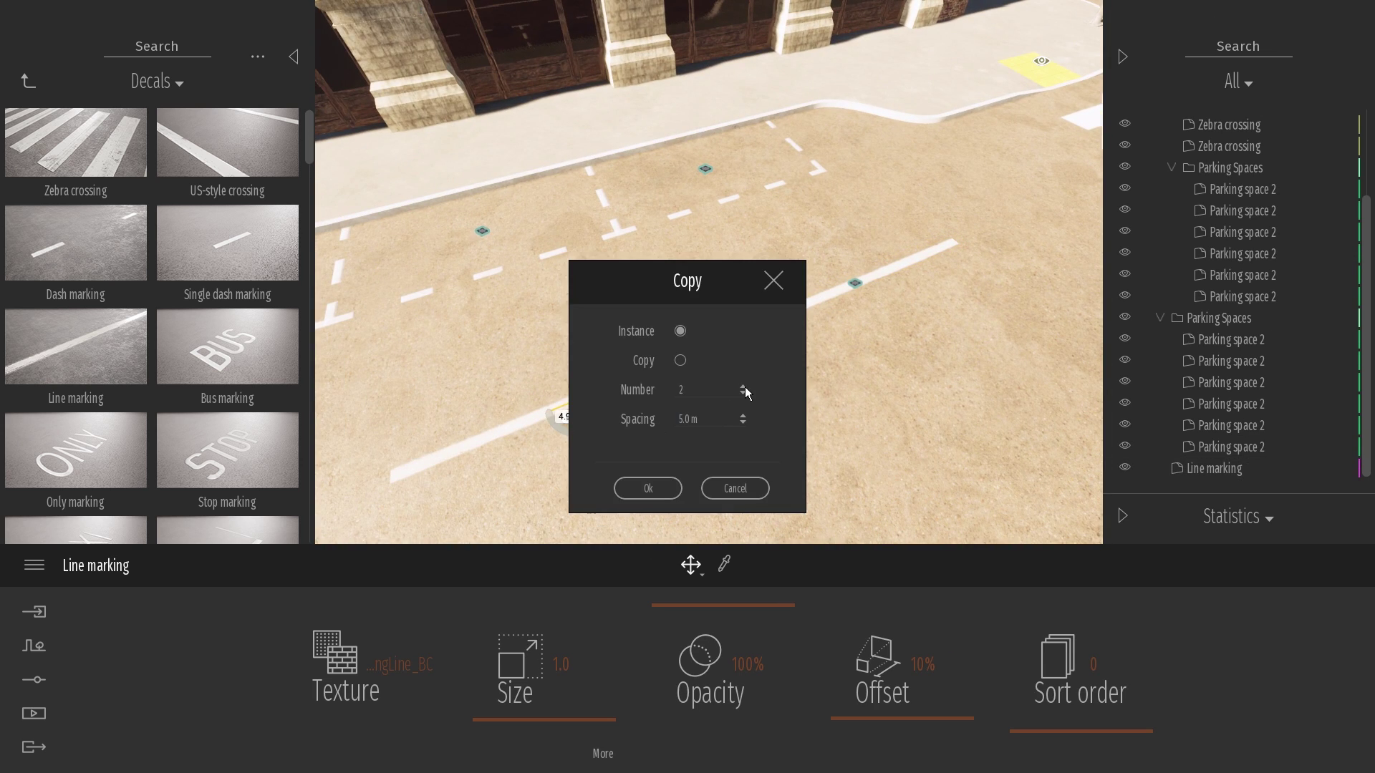
left_click(651, 488)
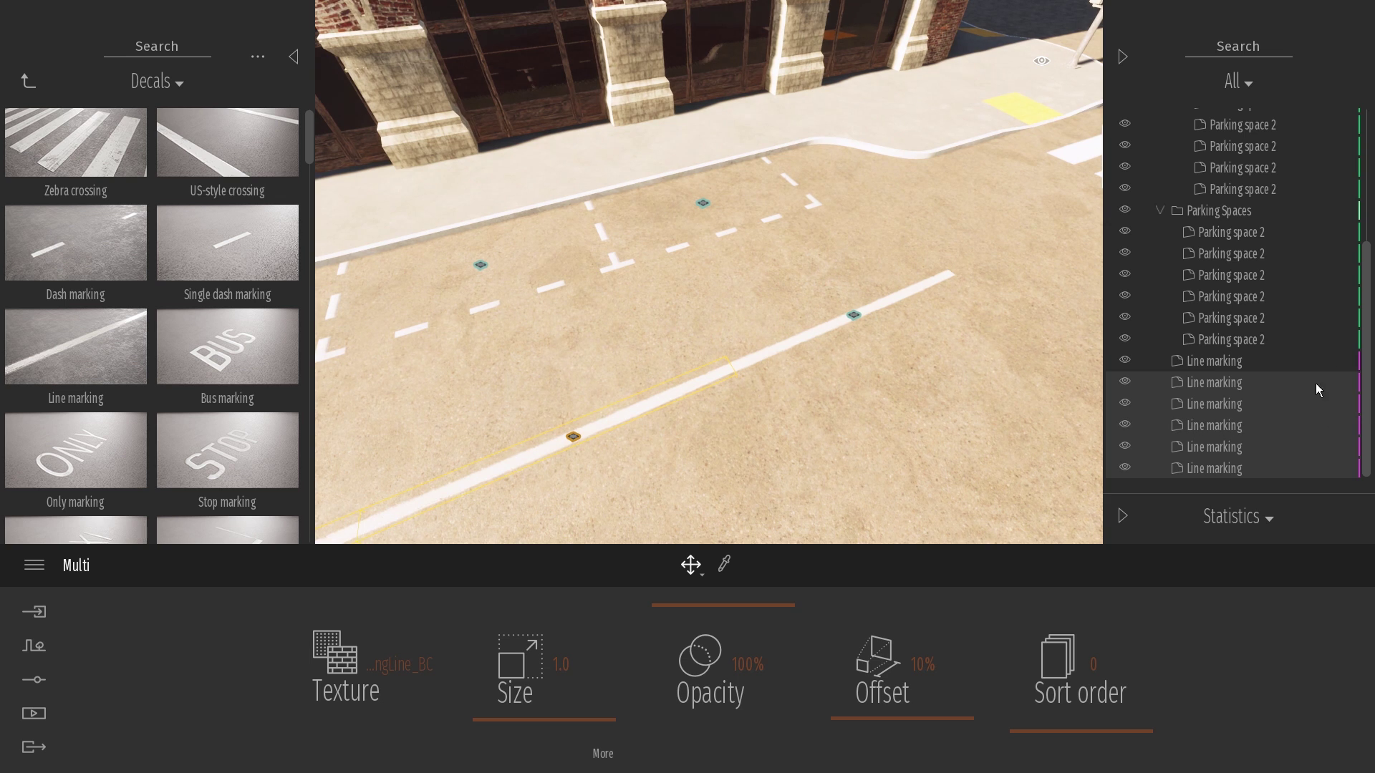
Step: Collapse both Parking Spaces containers and move the duplicate one into the Decals container
left_click(1232, 358)
left_click(1257, 470, "shift")
left_click(1173, 210)
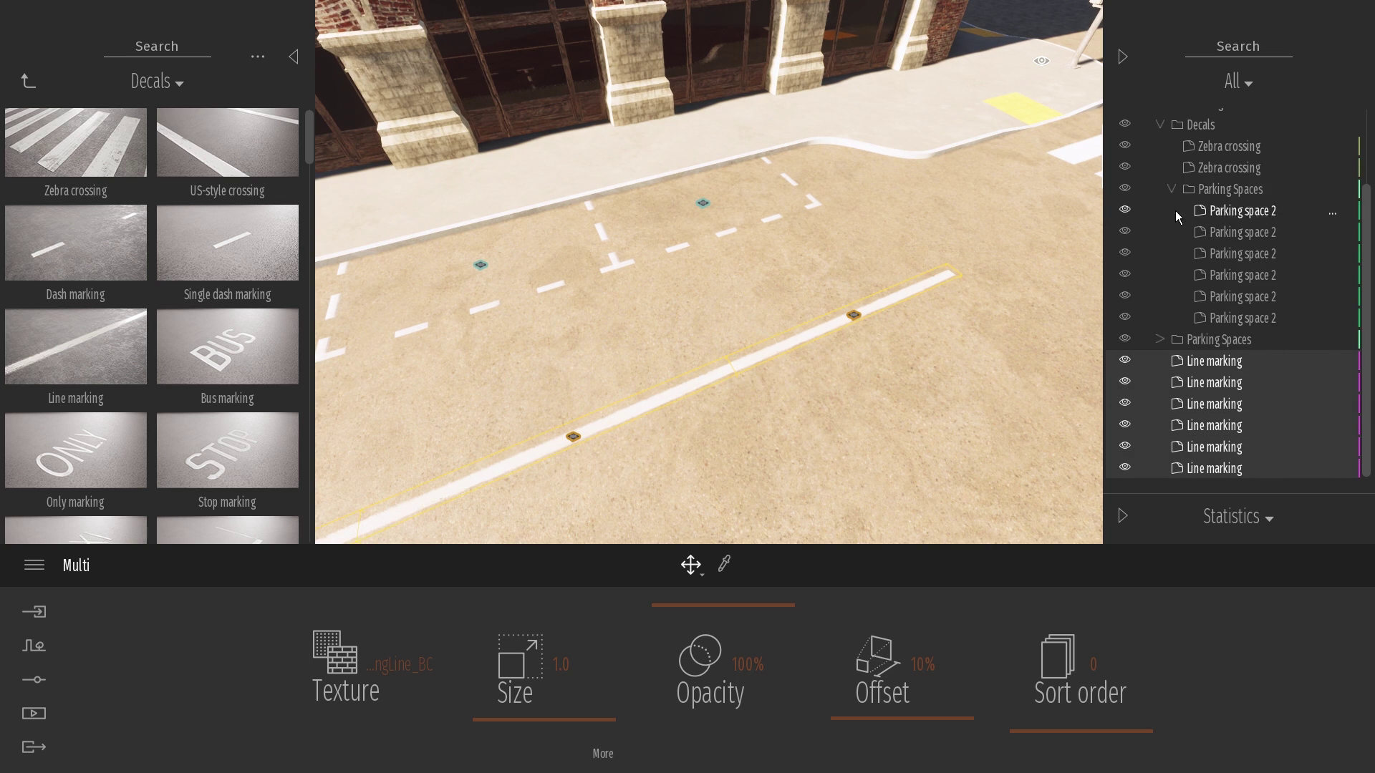
left_click(1172, 189)
left_click(1207, 312)
Step: Create a container named Line Marking inside Decals and move all six line marking decals into it
right_click(1209, 227)
left_click(1210, 246)
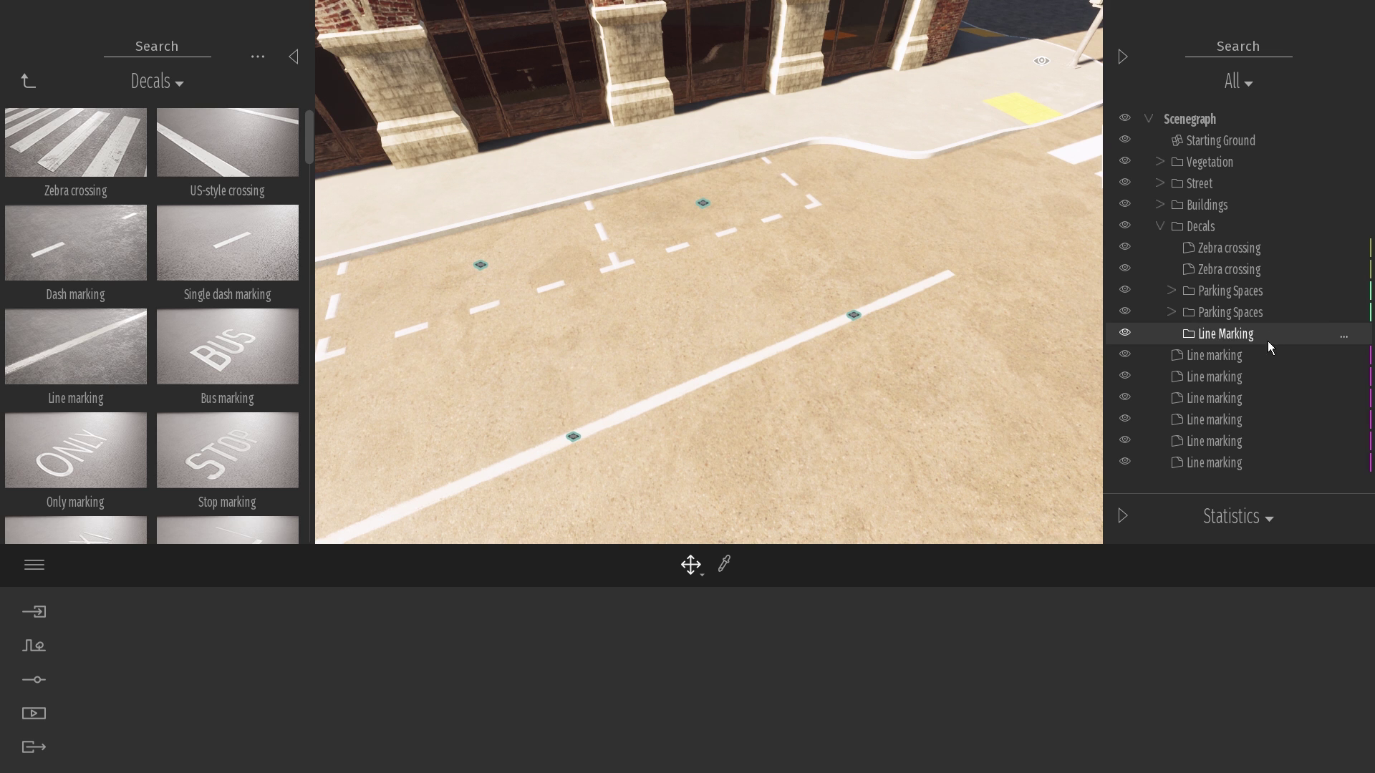
left_click(1259, 357)
left_click(1258, 462, "shift")
left_click_drag(1259, 360, 1248, 338)
left_click(1172, 334)
Step: Duplicate the Line Marking container across the road to form a double centre line and an outer line beside the opposite parking spaces
left_click(1246, 339)
right_click_drag(859, 322, 708, 322)
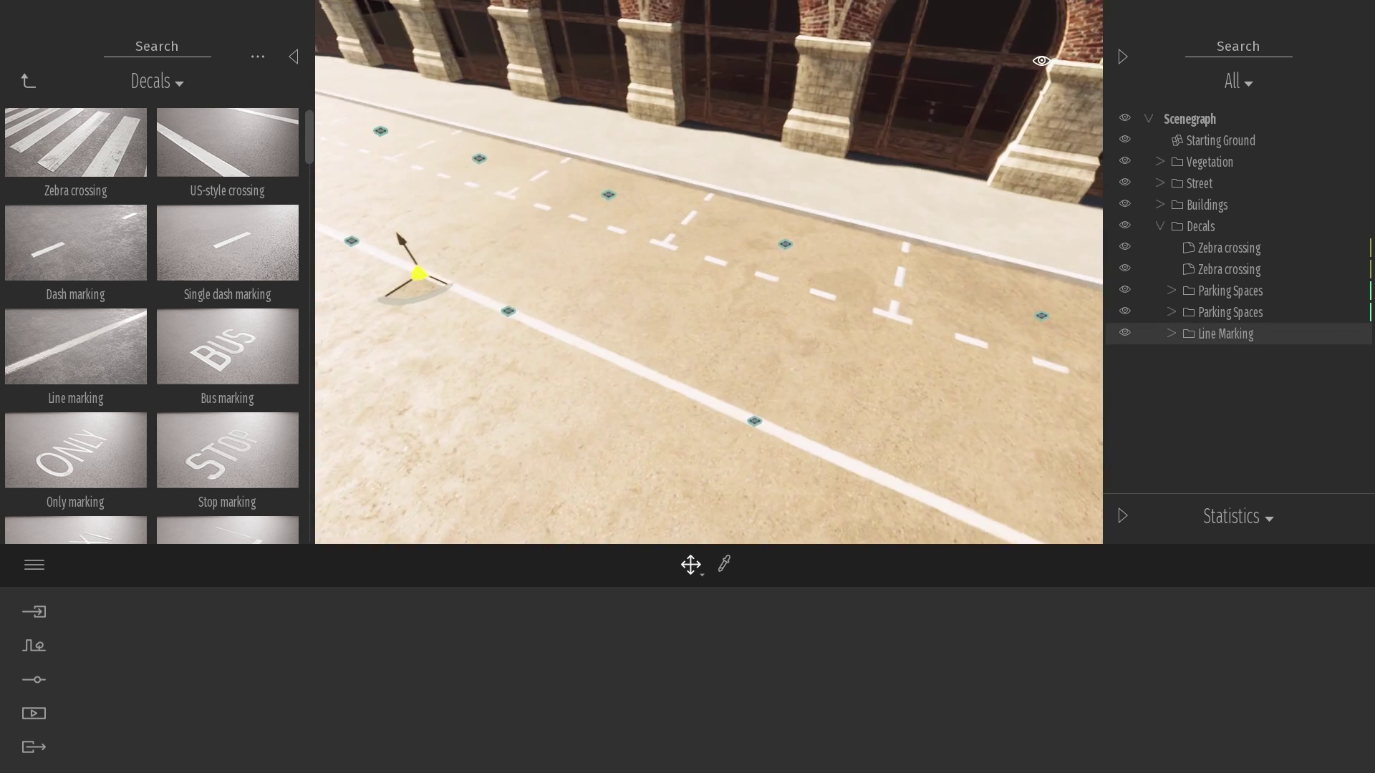
right_click_drag(401, 358, 611, 397)
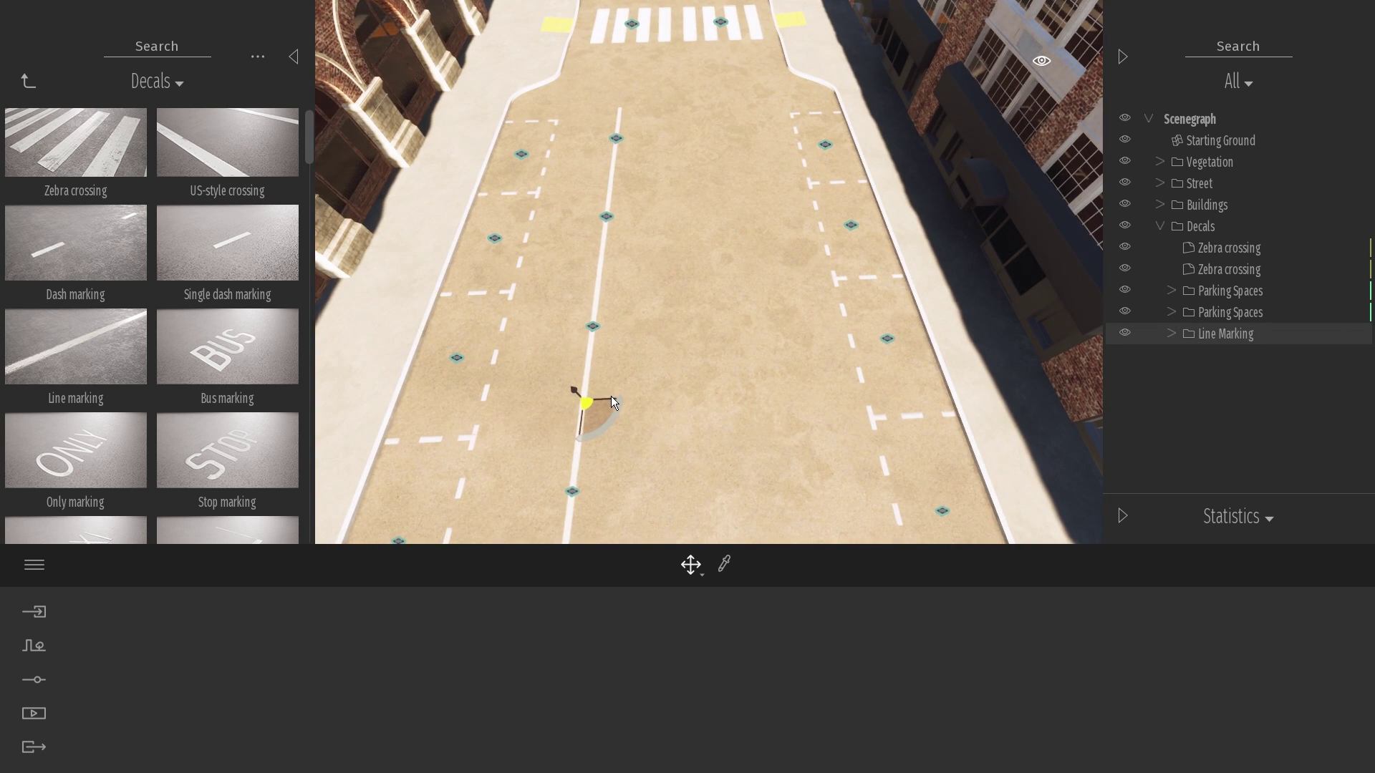
left_click_drag(612, 397, 796, 410)
key("Return")
key("Return")
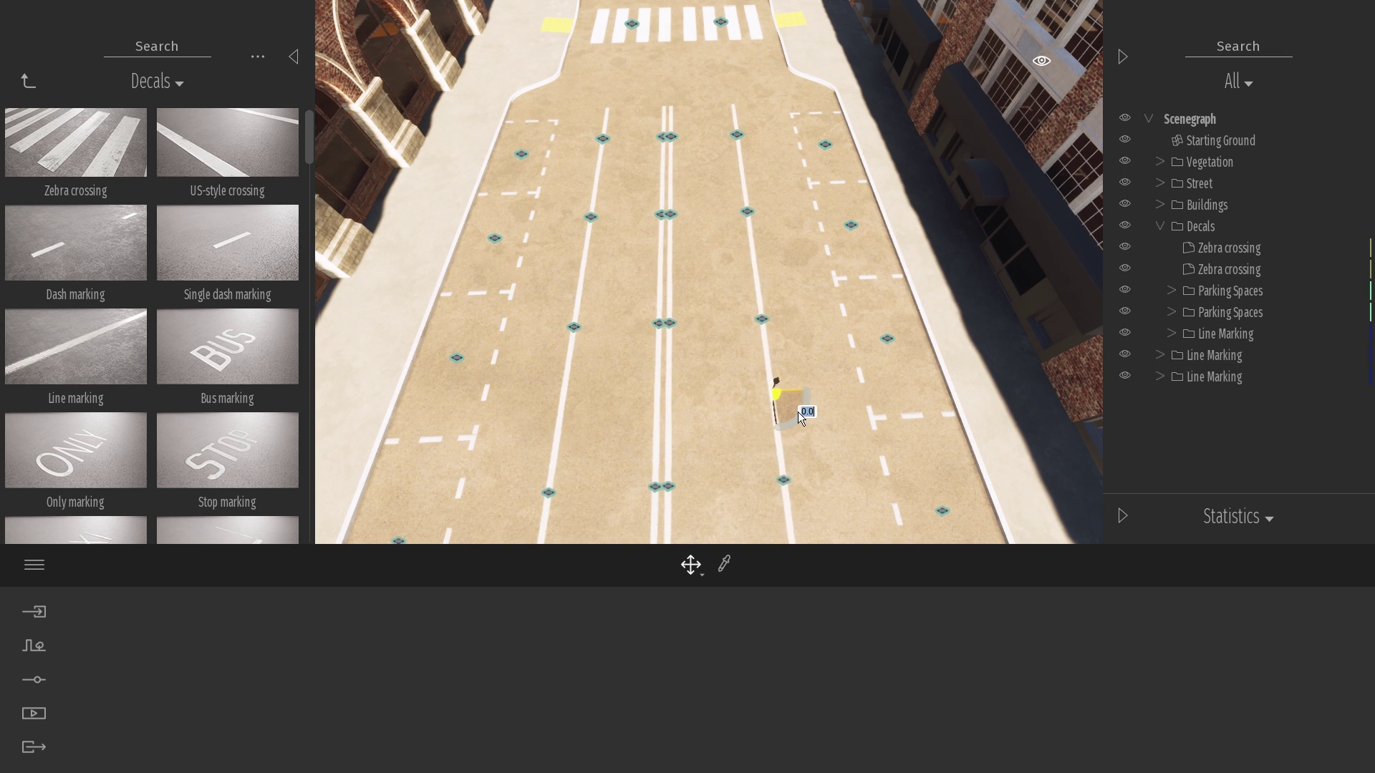
key("Return")
Step: Copy the line beside the opposite parking spaces to add one more lane line for a narrow bike lane
left_click(766, 394)
scroll(1203, 301, "up", 10)
left_click(1160, 184)
left_click_drag(757, 395, 798, 395, "shift")
key("Return")
left_click_drag(756, 397, 565, 400)
Step: Shift the double centre line and the two lane lines beyond it sideways to match the reference lane layout
left_click(1210, 355)
left_click(1211, 376, "ctrl")
left_click(1210, 334)
left_click(1210, 355)
left_click(1210, 374, "ctrl")
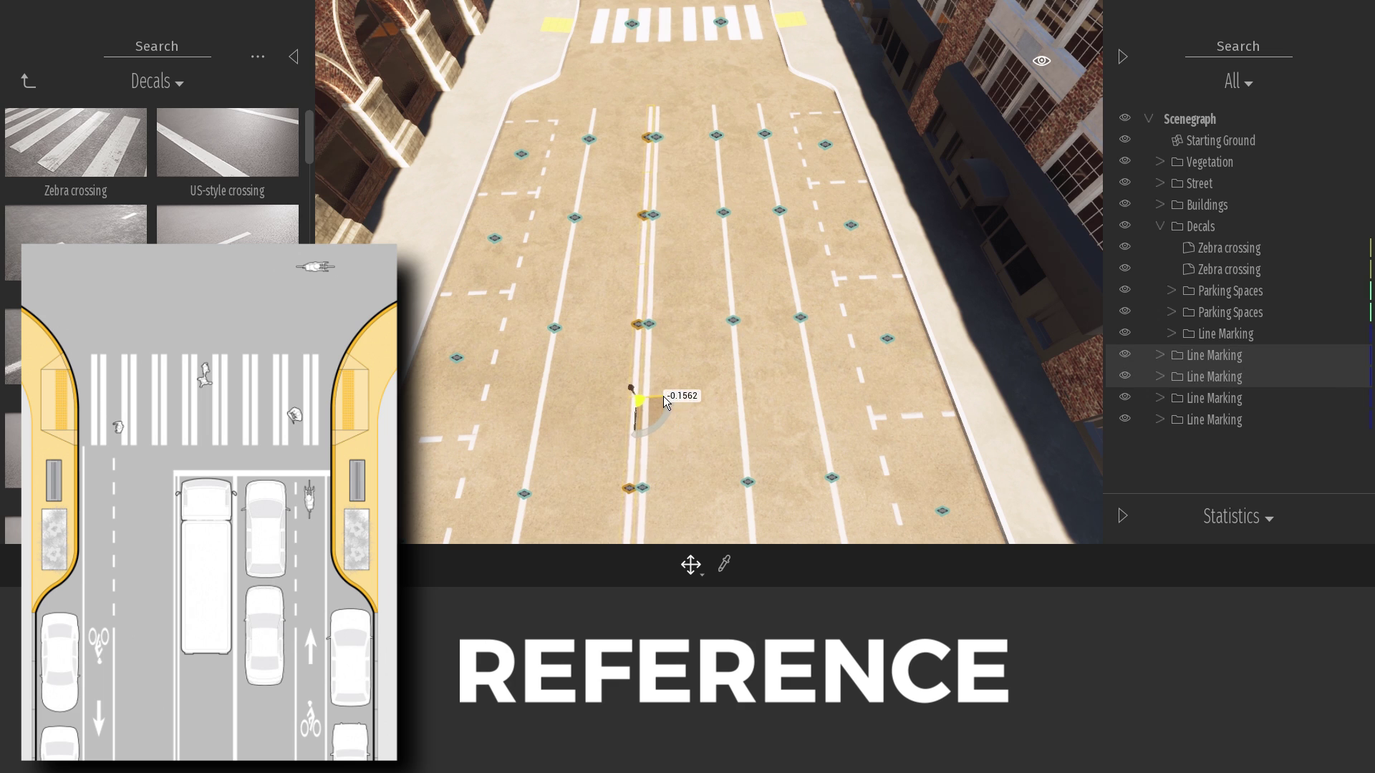
left_click(1213, 398)
left_click(1214, 415, "ctrl")
left_click_drag(763, 398, 748, 397)
middle_click_drag(729, 401, 701, 430, "shift")
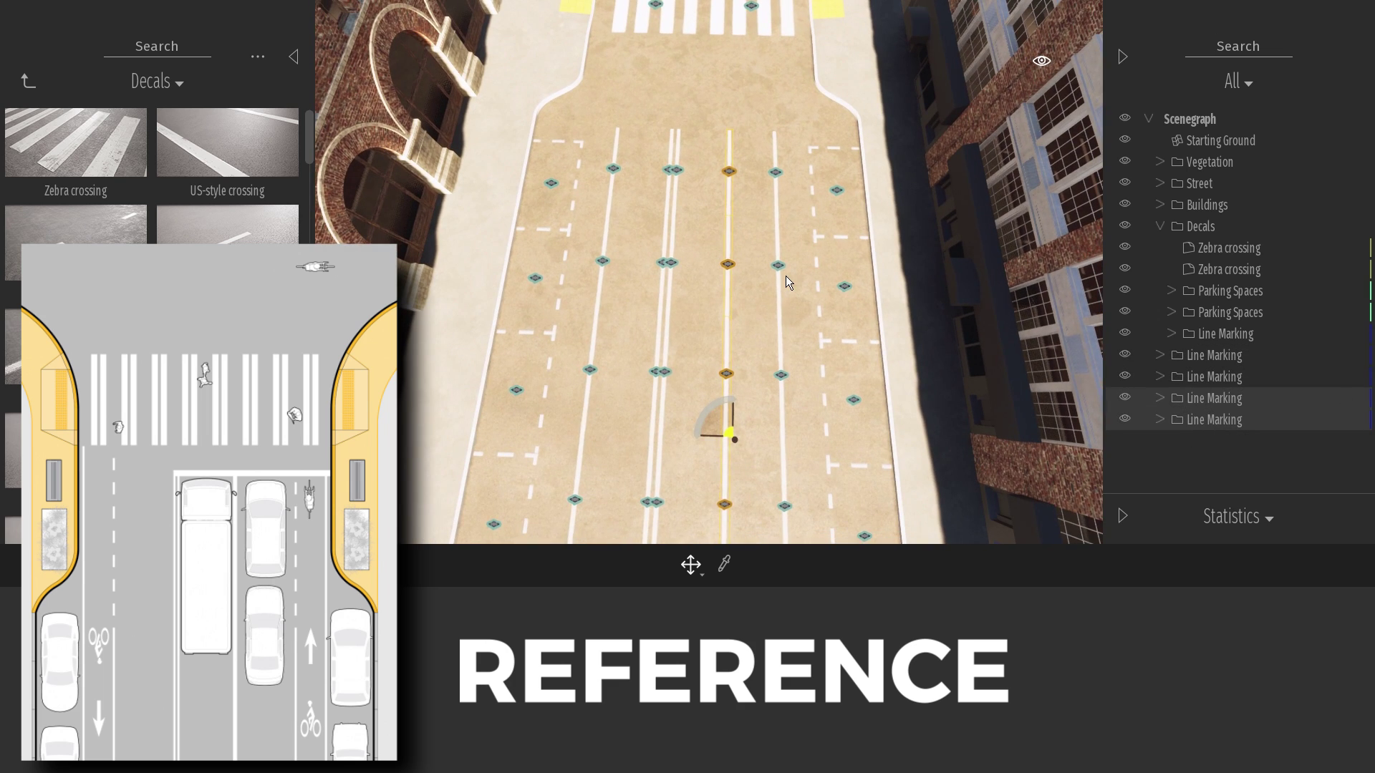
Step: Select the duplicate Line Marking containers and move them into the Decals container
left_click(1239, 355)
left_click(1246, 337, "ctrl")
left_click(1239, 420, "shift")
Step: Place a Line marking decal as a stop line before the zebra crossing, rotated across the lanes and aligned with the line ends
left_click_drag(673, 410, 668, 332)
middle_click_drag(668, 333, 678, 494, "shift")
scroll(687, 286, "down", 3)
left_click_drag(678, 494, 678, 505)
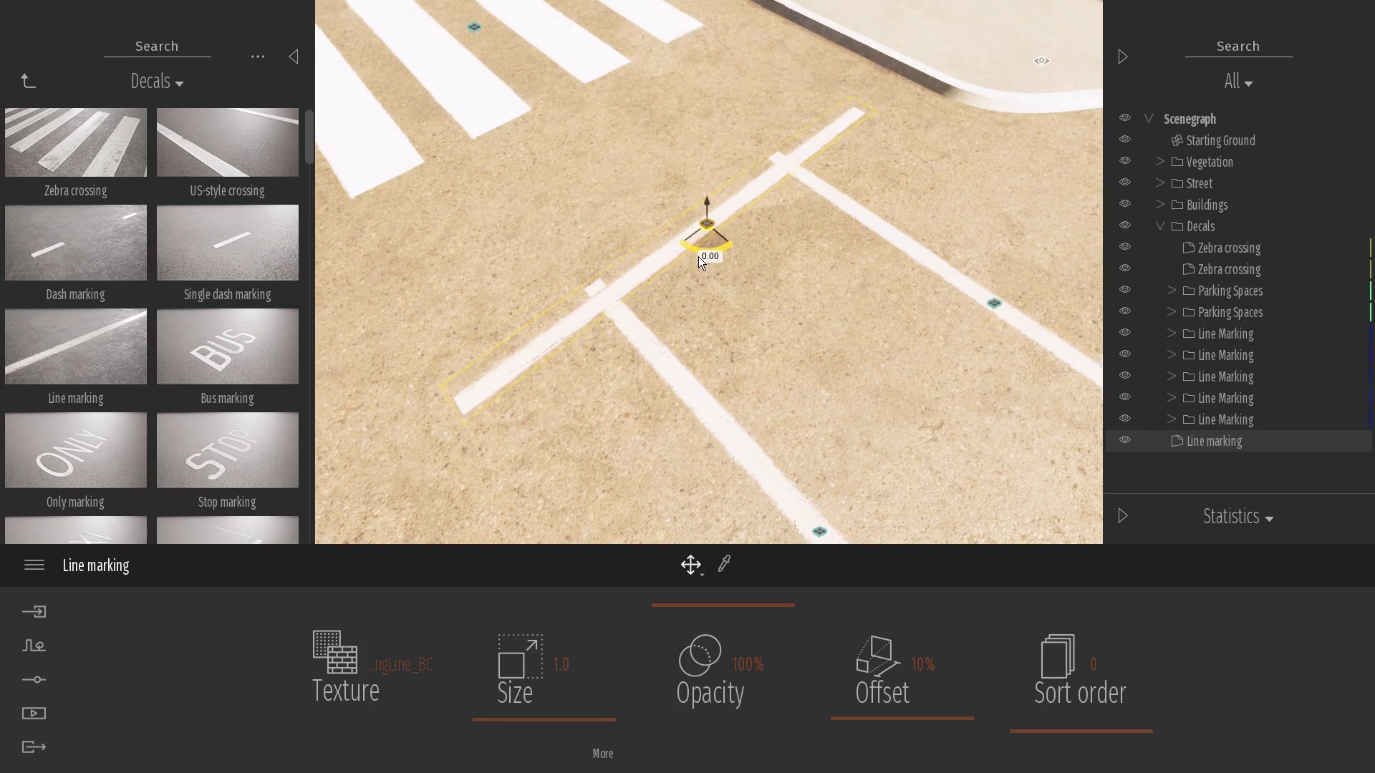
left_click_drag(698, 257, 752, 174)
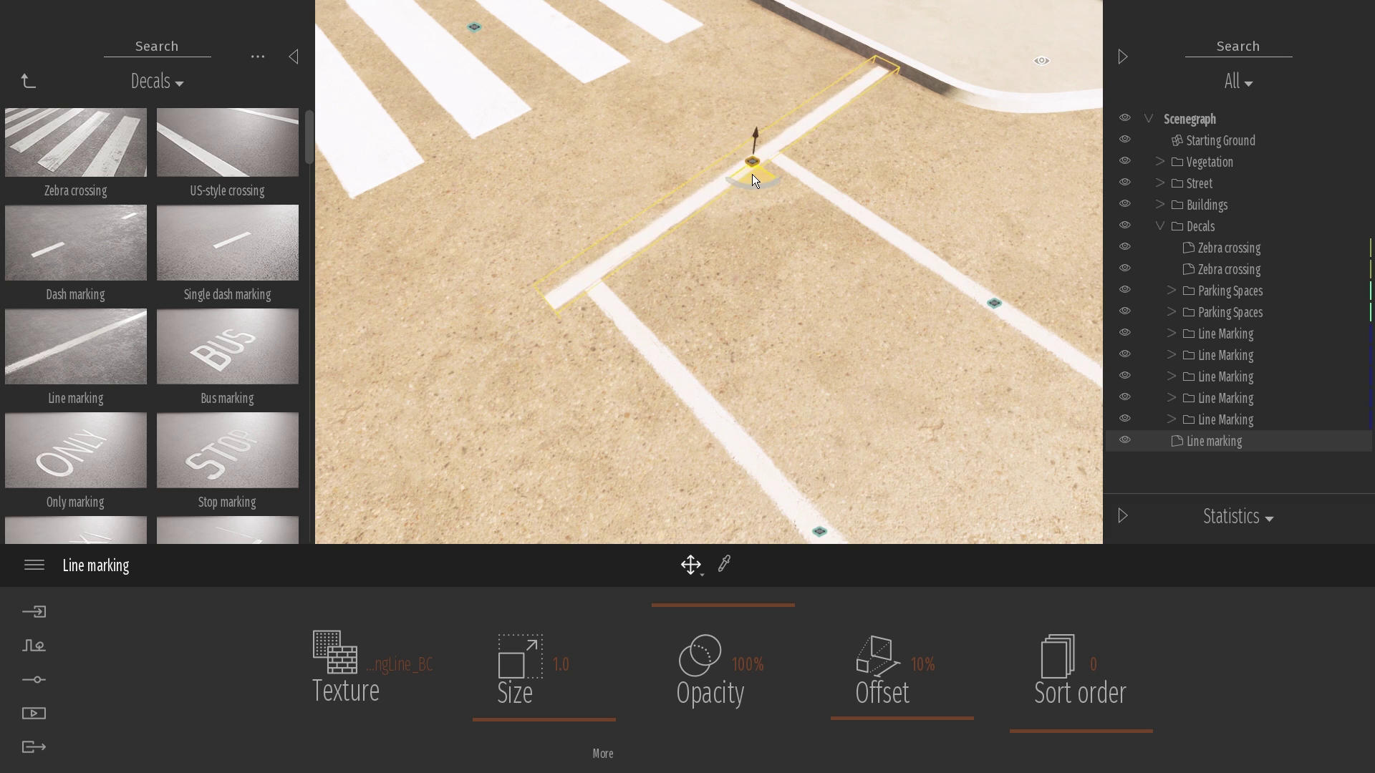
left_click_drag(752, 174, 634, 262)
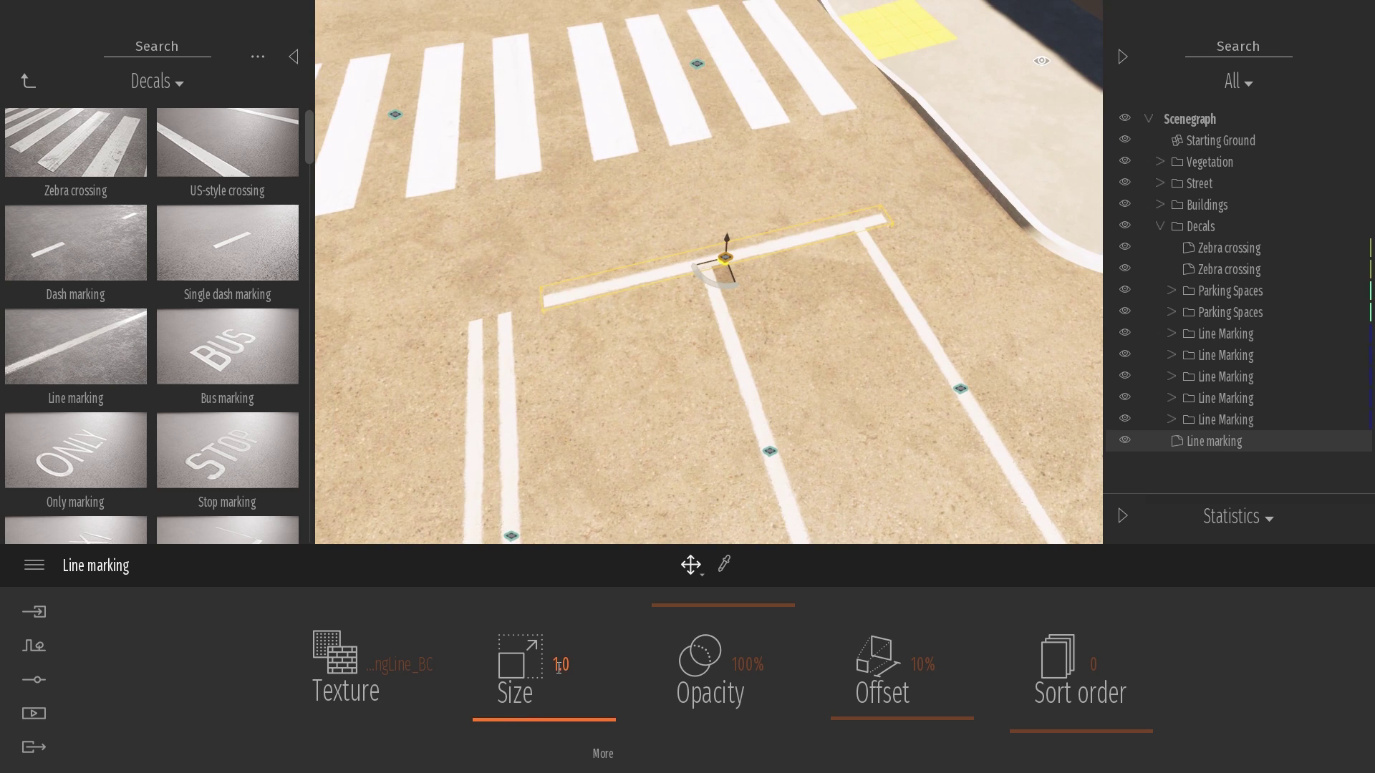
Step: Set the stop line's width to 1.5 and position it to span from the double centre line to the kerb
left_click(557, 663)
left_click_drag(775, 732, 776, 724)
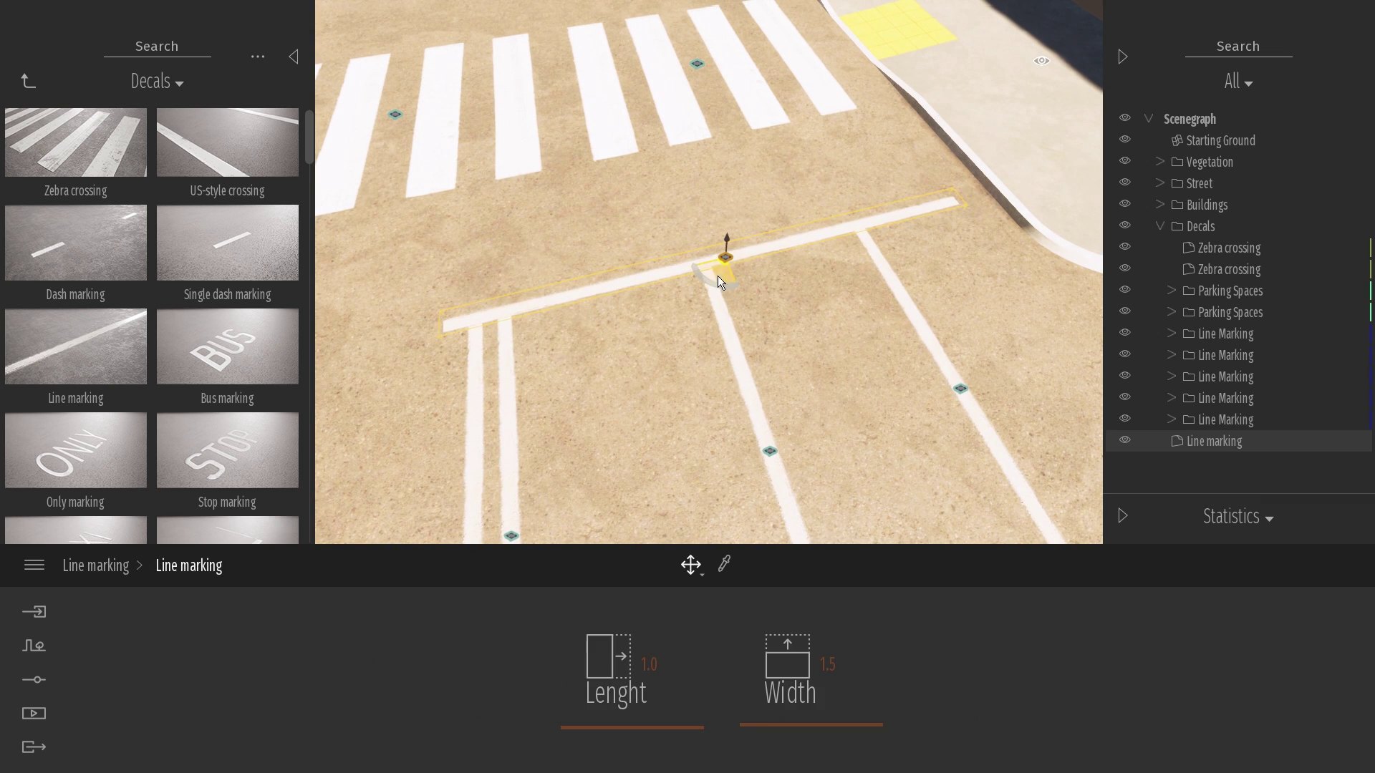
left_click_drag(718, 282, 738, 276)
left_click_drag(789, 706, 881, 688)
left_click_drag(725, 271, 774, 257)
left_click(831, 668)
type("1.8")
key("Return")
left_click_drag(802, 722, 826, 724)
mouse_move(780, 259)
left_mouse_down()
mouse_move(737, 269)
mouse_move(753, 261)
left_mouse_up()
scroll(762, 299, "down", 4)
middle_click_drag(762, 300, 797, 388, "shift")
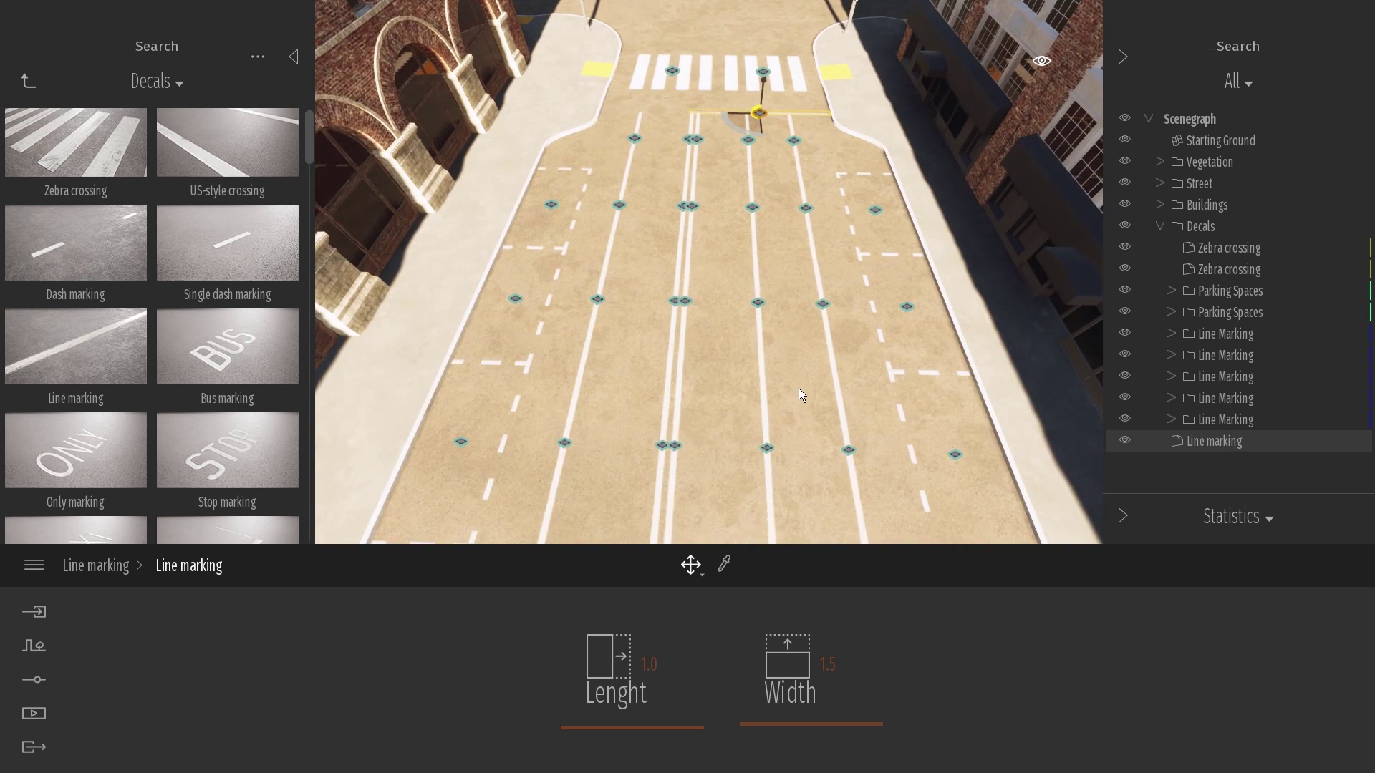
Step: Place an Arrow: left-turn only and an Arrow: straight and right-turn decal in the two lanes behind the stop line
left_click_drag(309, 149, 309, 193)
left_click_drag(227, 258, 806, 165)
middle_click_drag(806, 165, 795, 269, "shift")
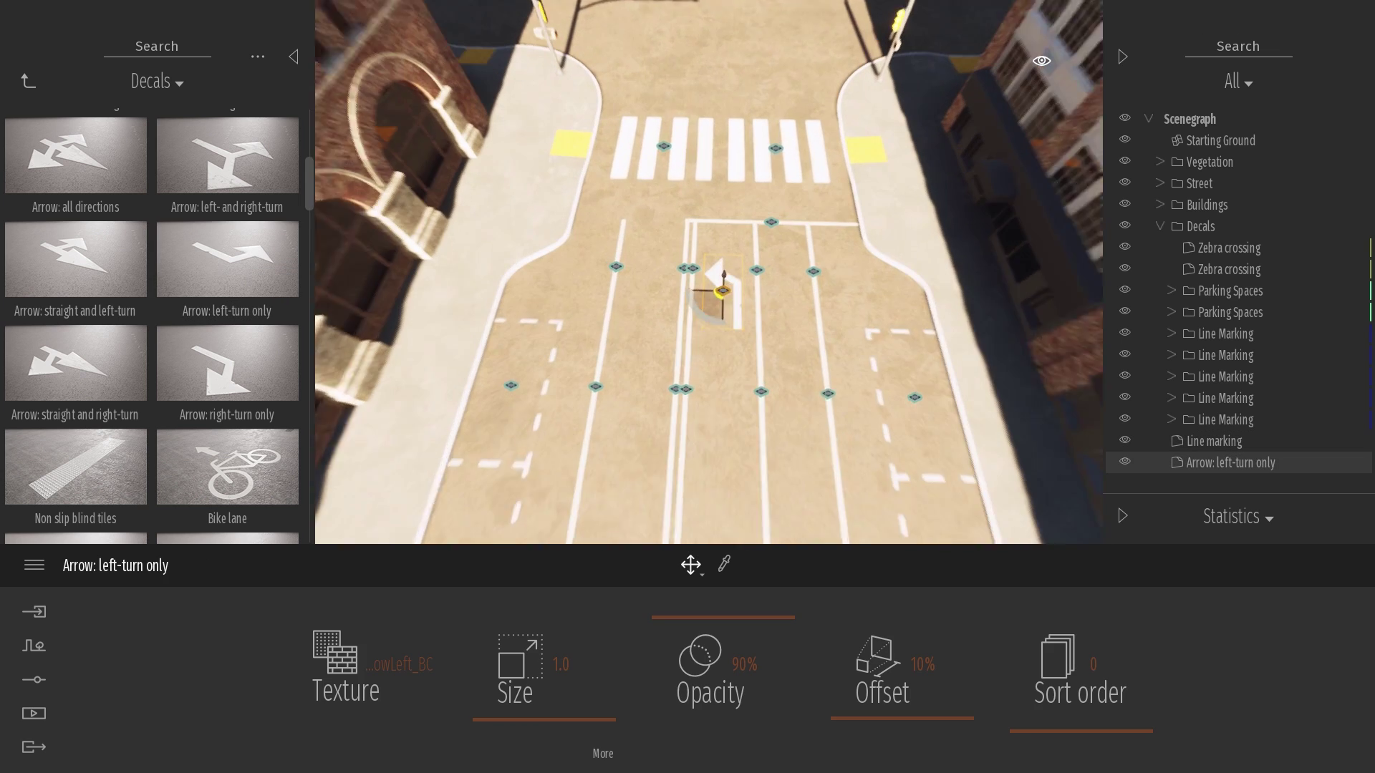
scroll(715, 268, "up", 3)
left_click_drag(75, 342, 771, 364)
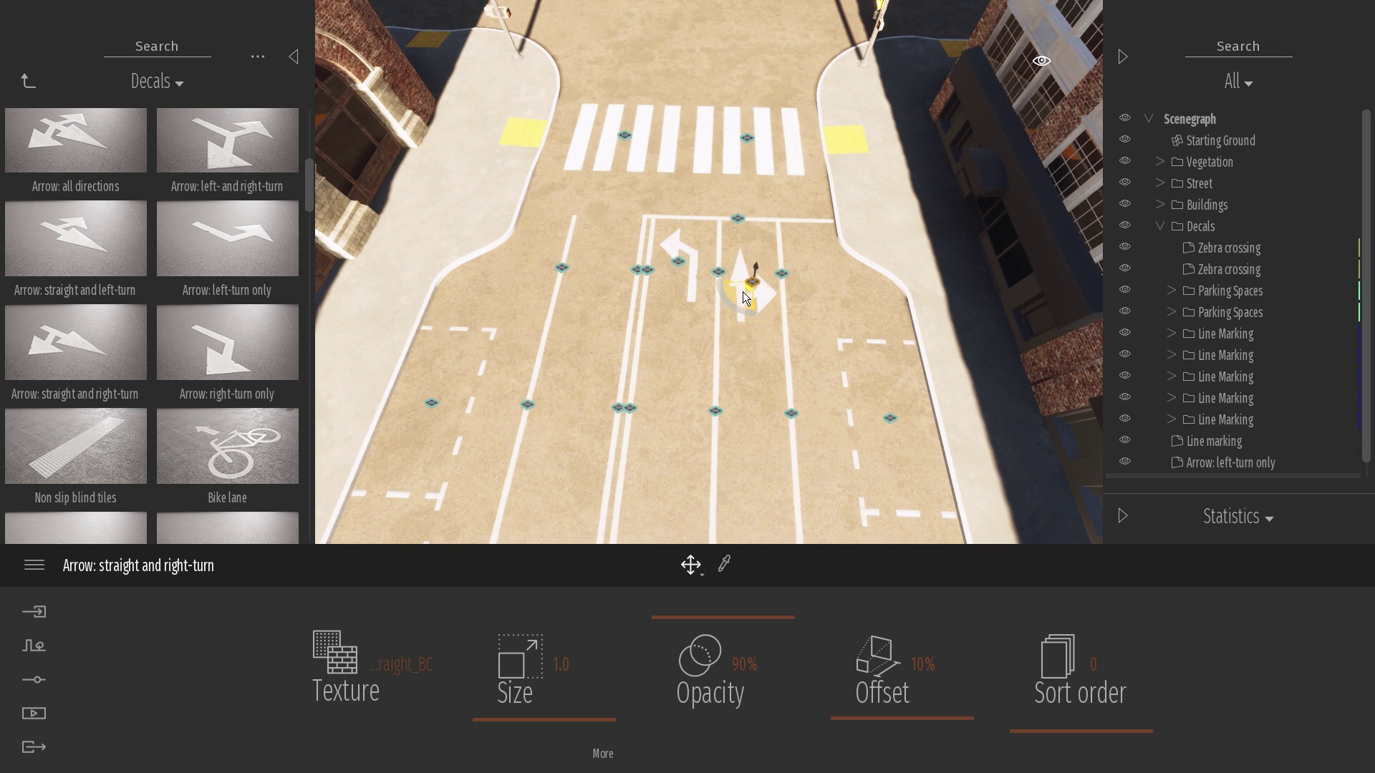
Step: Place a Bike lane decal at size 0.5 in the narrow lane behind the stop line and copy it further along that lane
left_click_drag(227, 446, 824, 322)
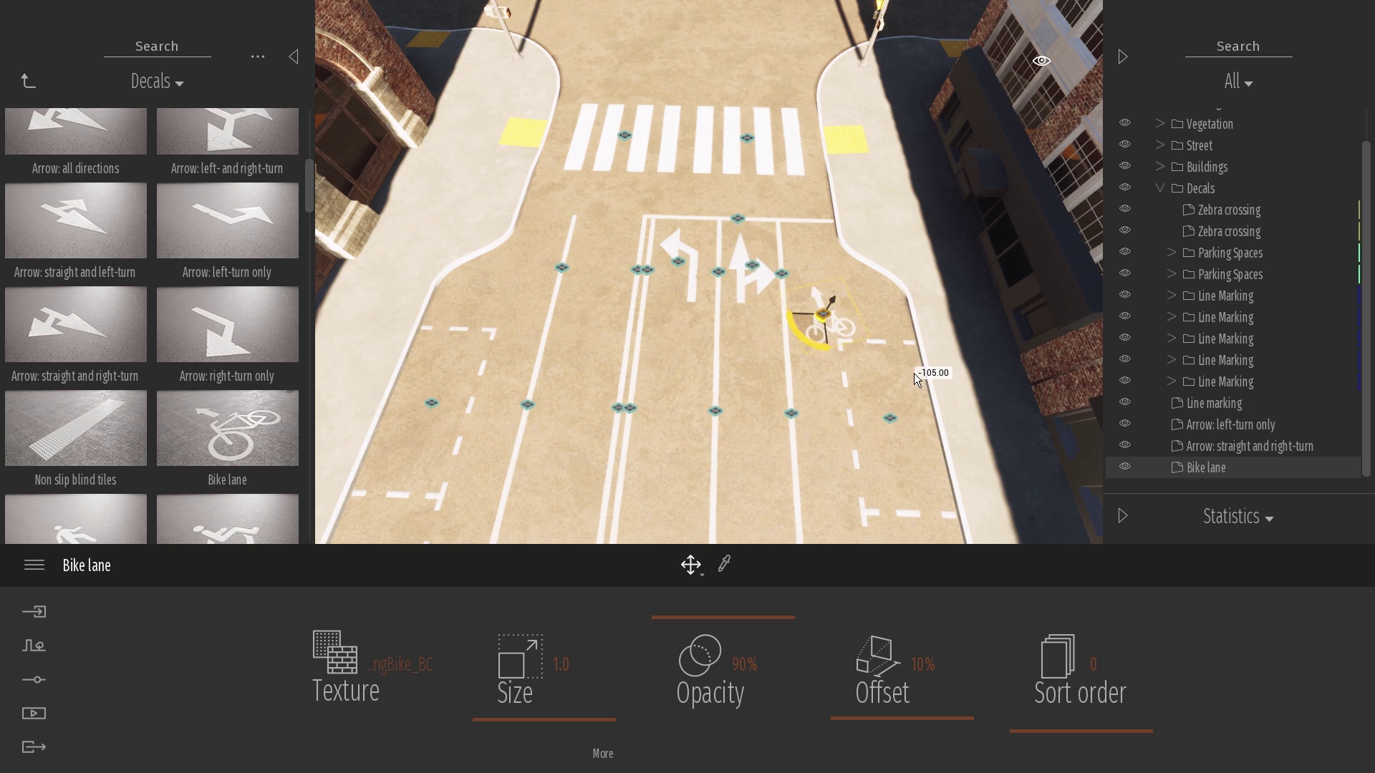
type("0.5")
key("Return")
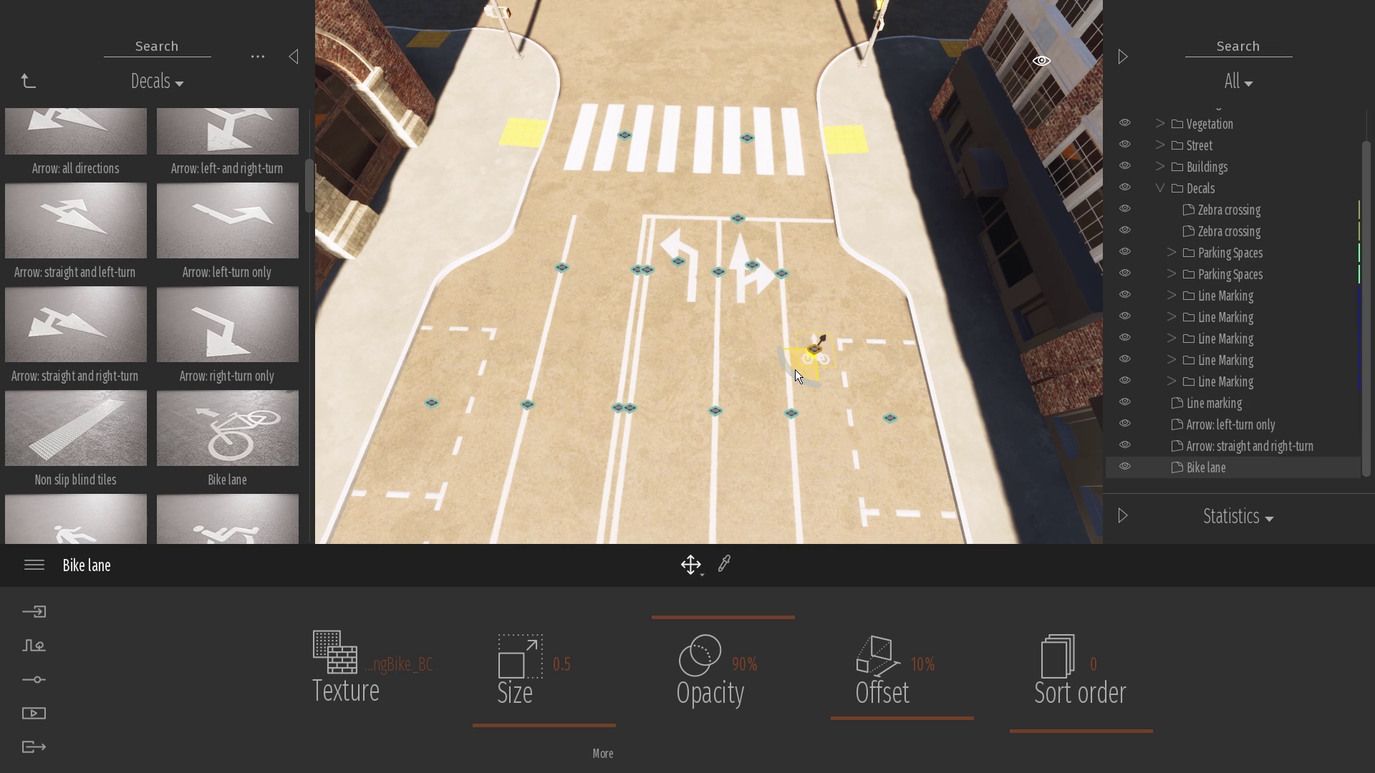
left_click(816, 372)
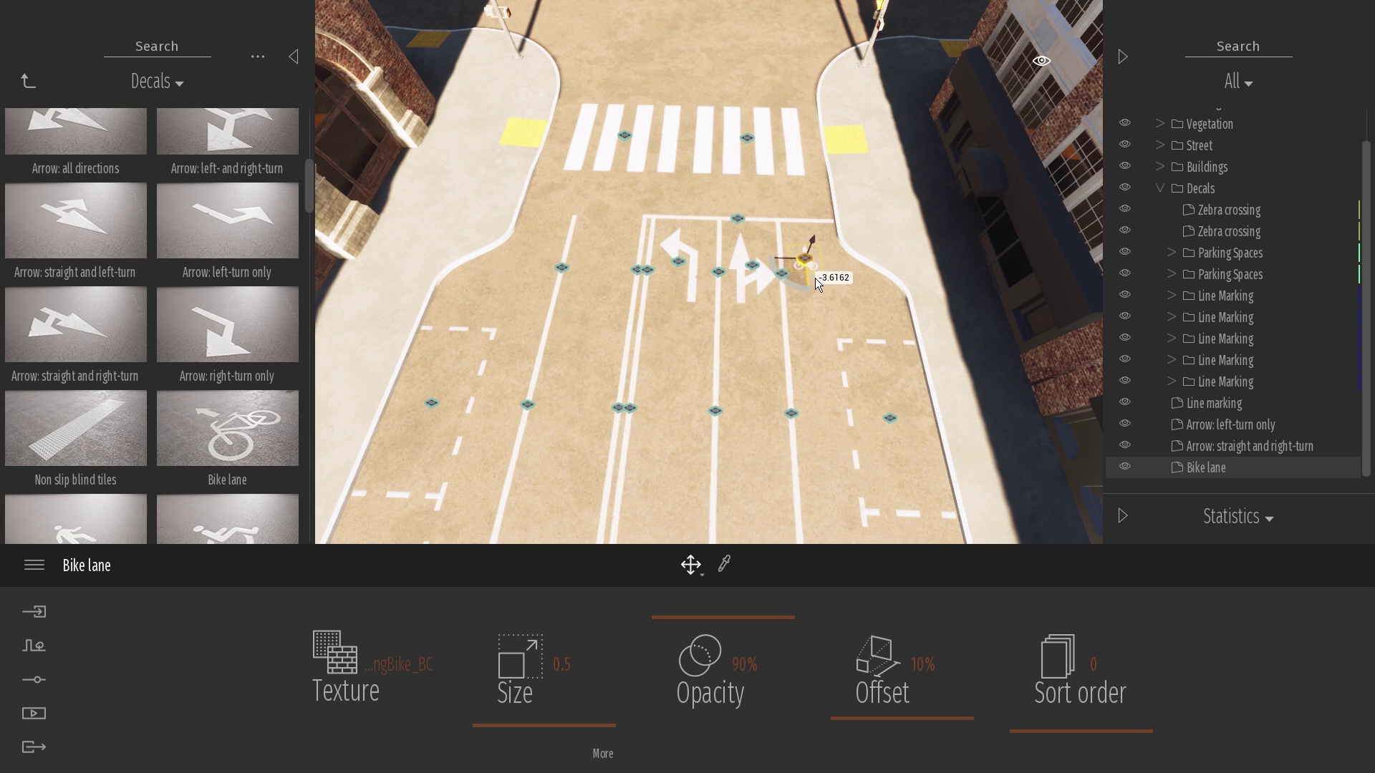
left_click_drag(814, 278, 825, 448)
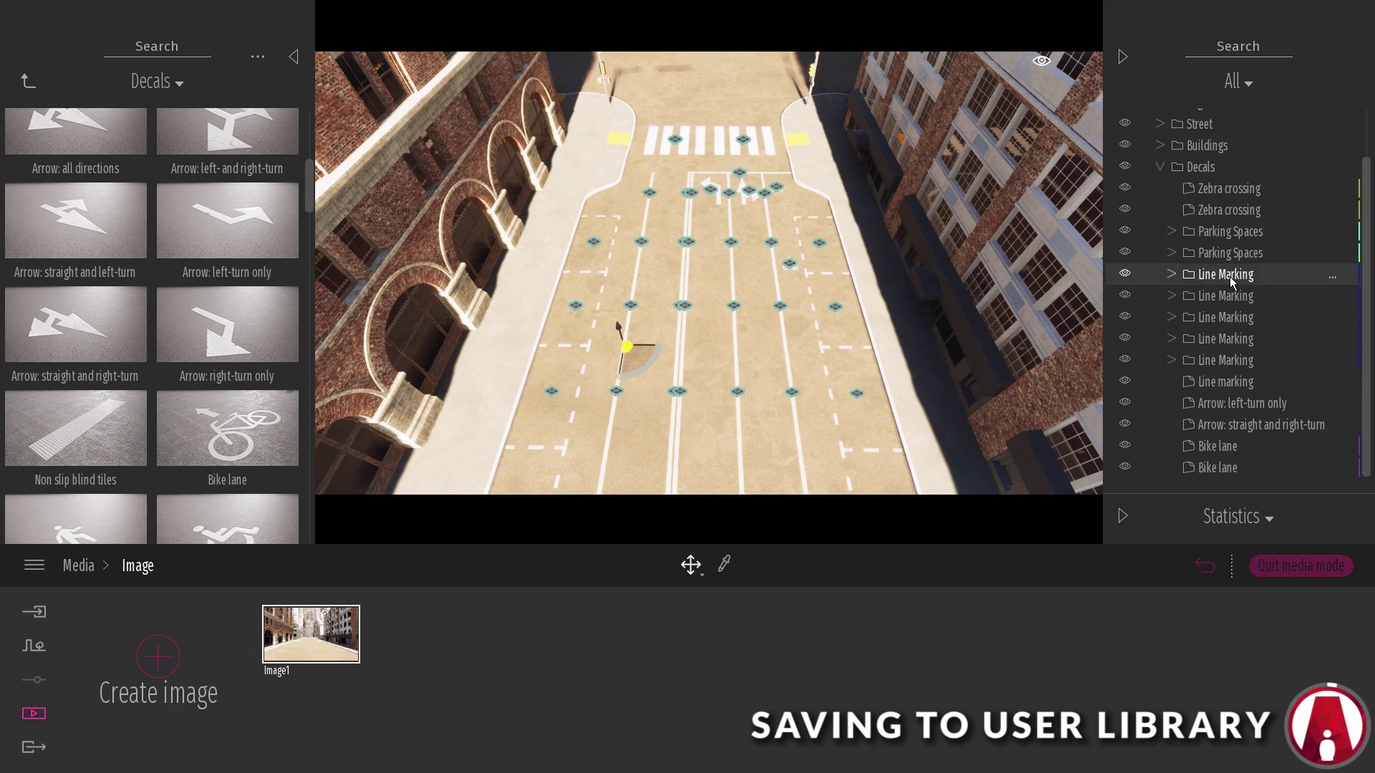
Step: Add the Line Marking container to the user library and open the user library
right_click(1230, 276)
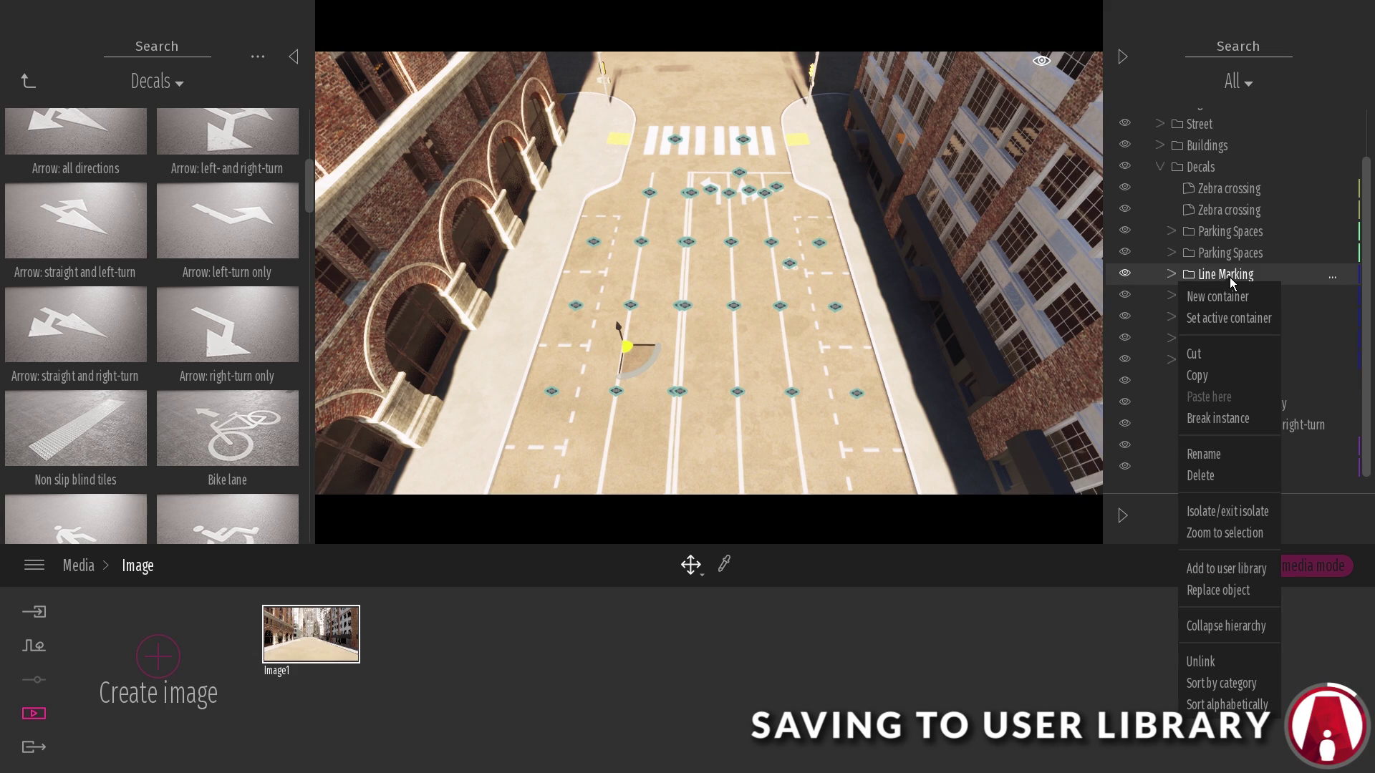
left_click(1245, 565)
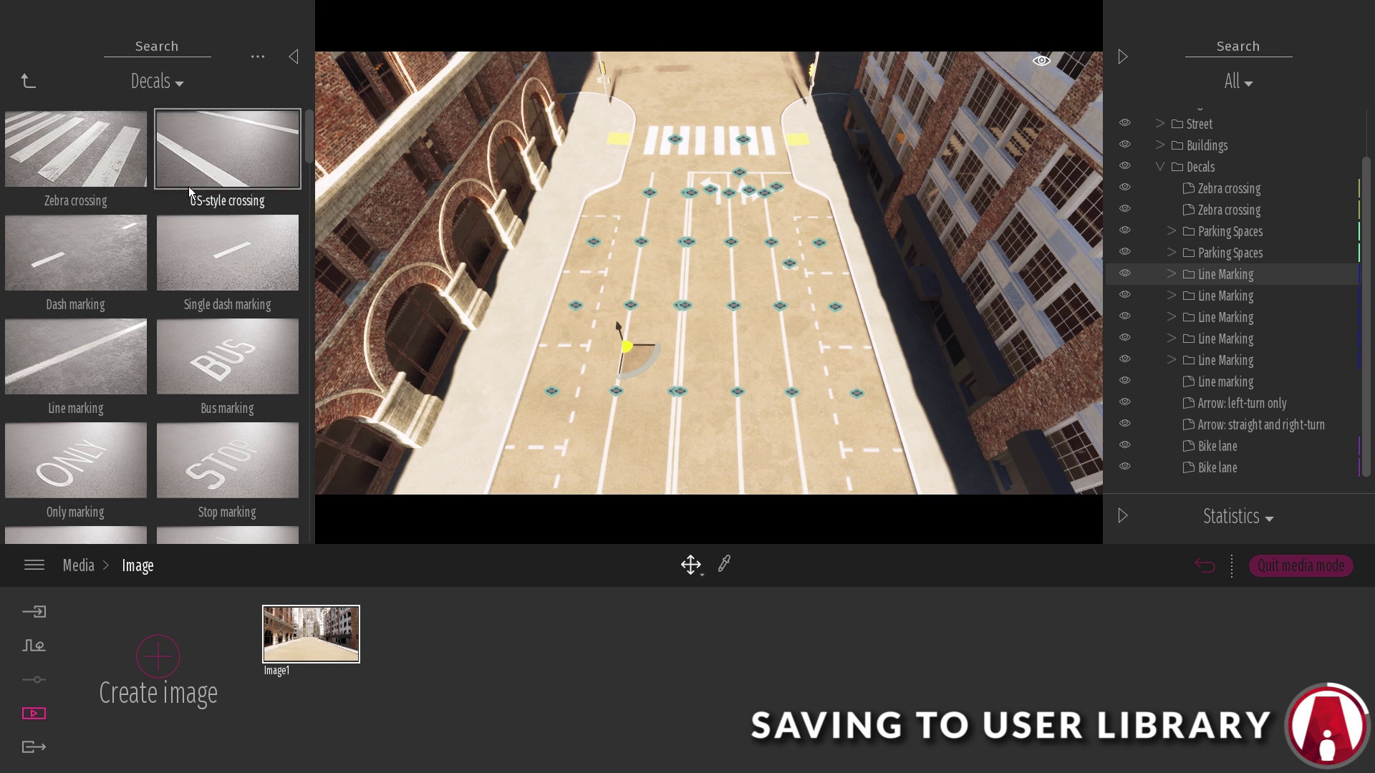
left_click(26, 83)
left_click(26, 83)
left_click(237, 471)
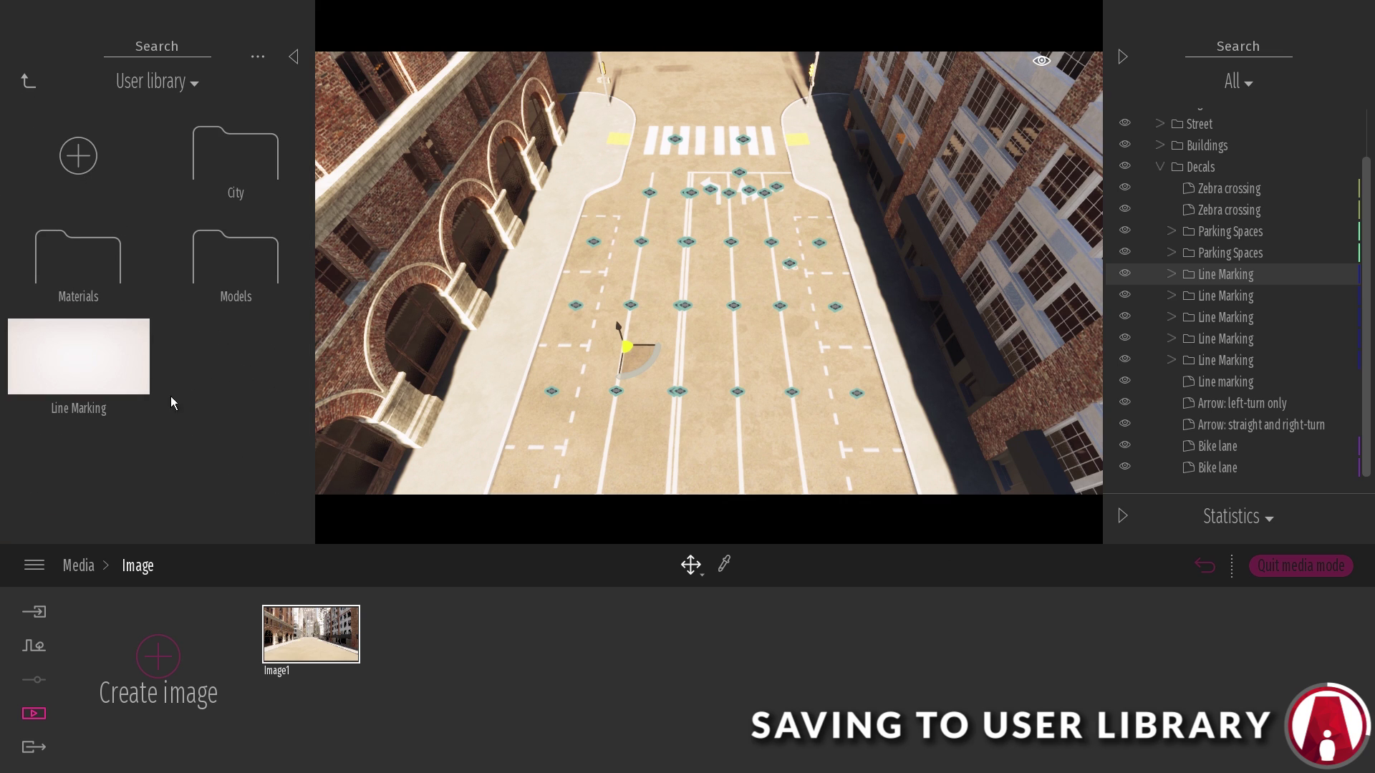
Step: Add the Parking Spaces container to the user library
left_click(1193, 329)
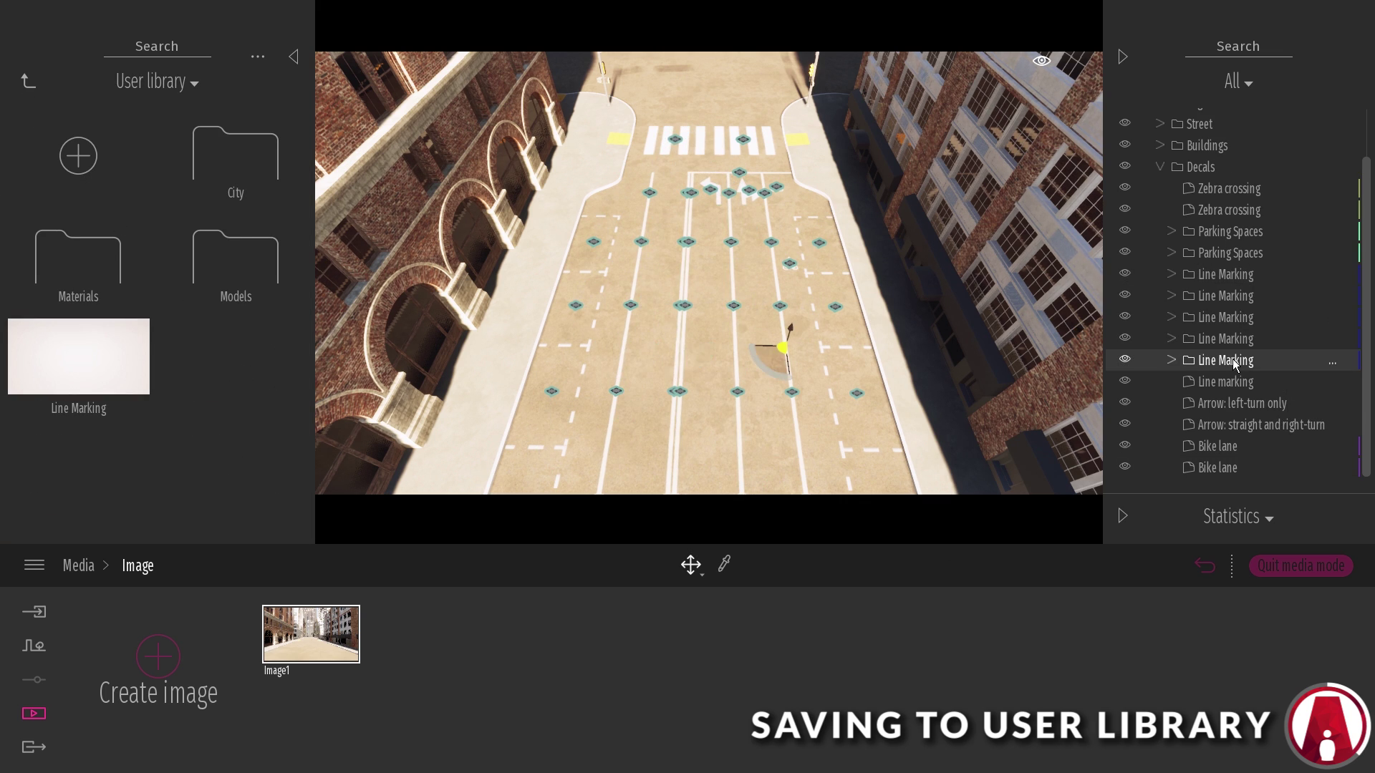
left_click(1217, 232)
right_click(1217, 231)
left_click(1242, 523)
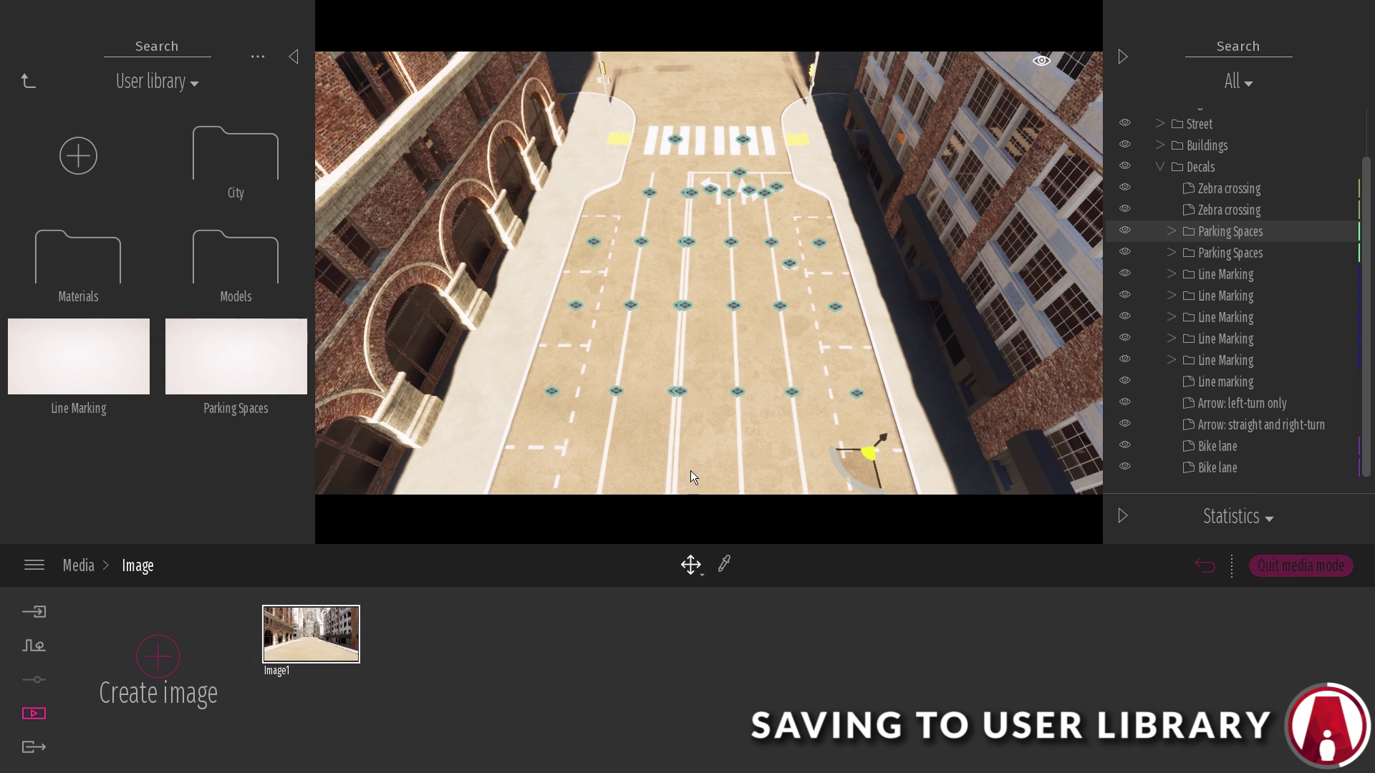
left_click(667, 157)
key("ctrl+z")
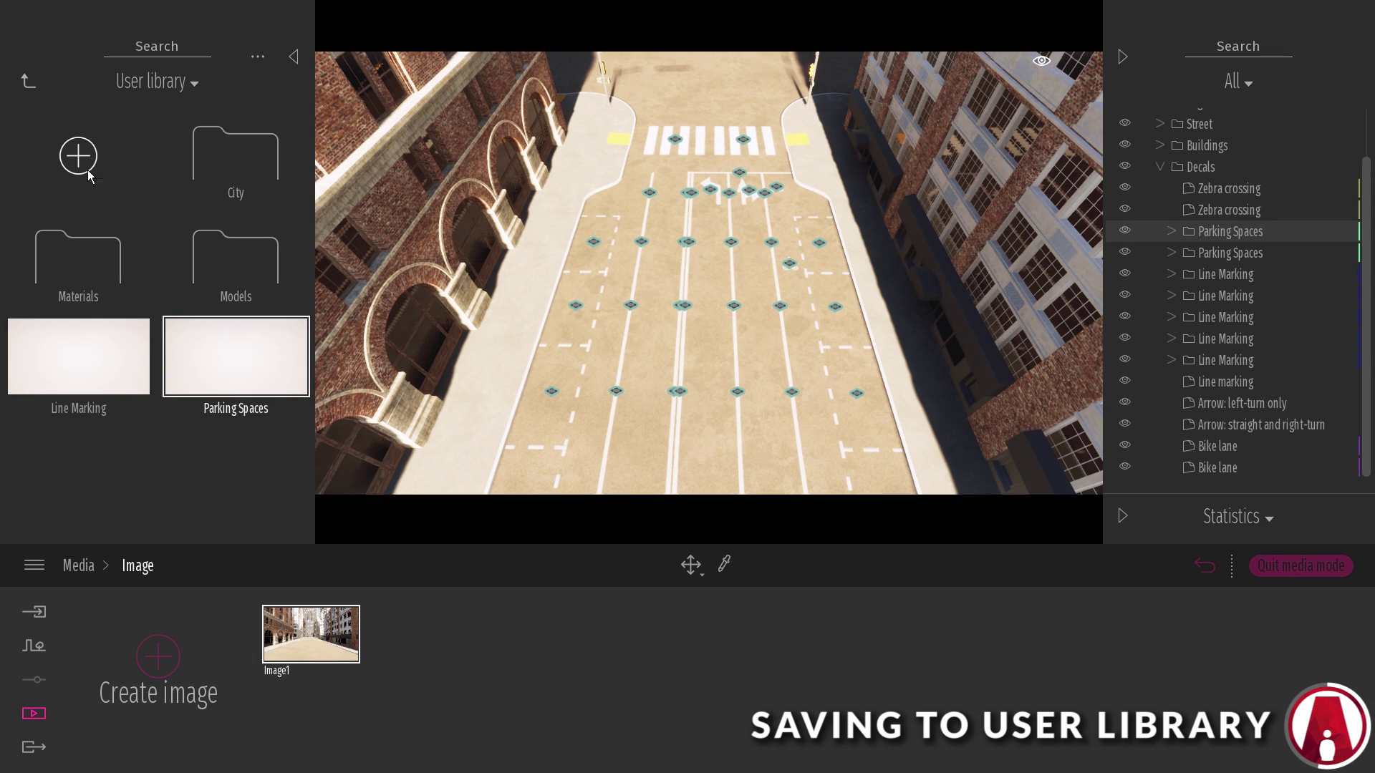
Step: Create a new folder in the user library and name it Decals
left_click(88, 170)
left_click(104, 385)
left_click(29, 82)
right_click(44, 373)
left_click(71, 437)
type("D")
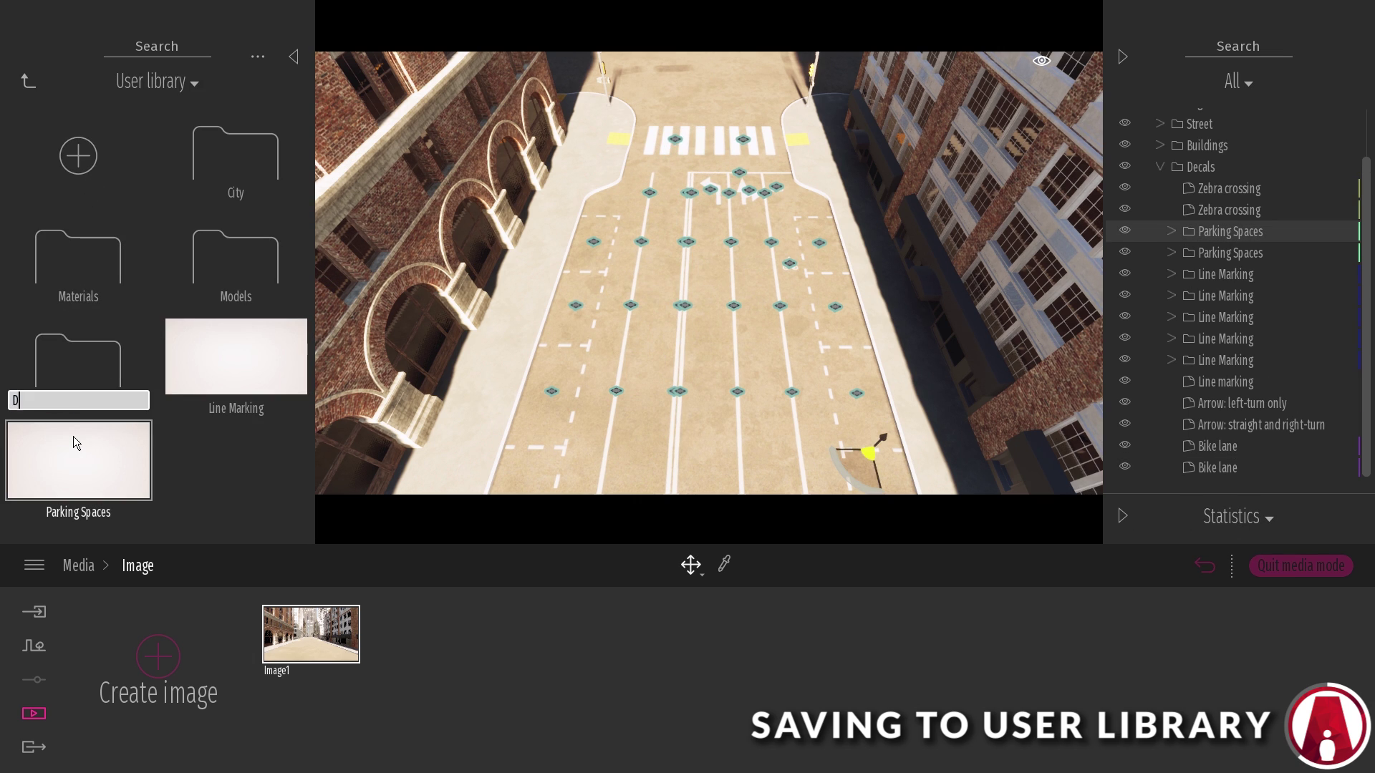
type("ecals")
key("Return")
Step: Move the saved Parking Spaces and Line Marking items into the library's Decals folder and open it
left_click_drag(73, 436, 75, 369)
left_click_drag(215, 358, 97, 366)
left_click(98, 365)
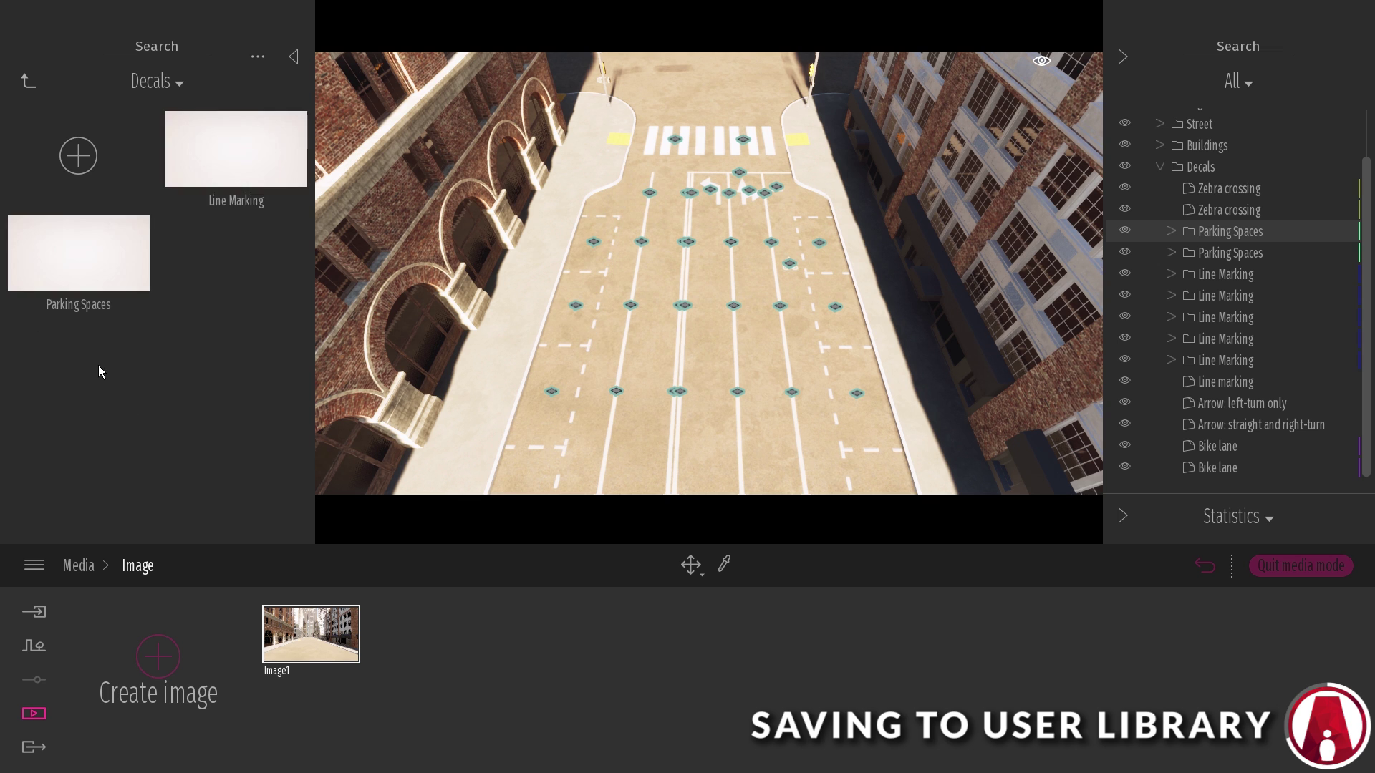
Step: Place the saved Parking Spaces and Line Marking items from the user library on the next street block
key("e")
key("w")
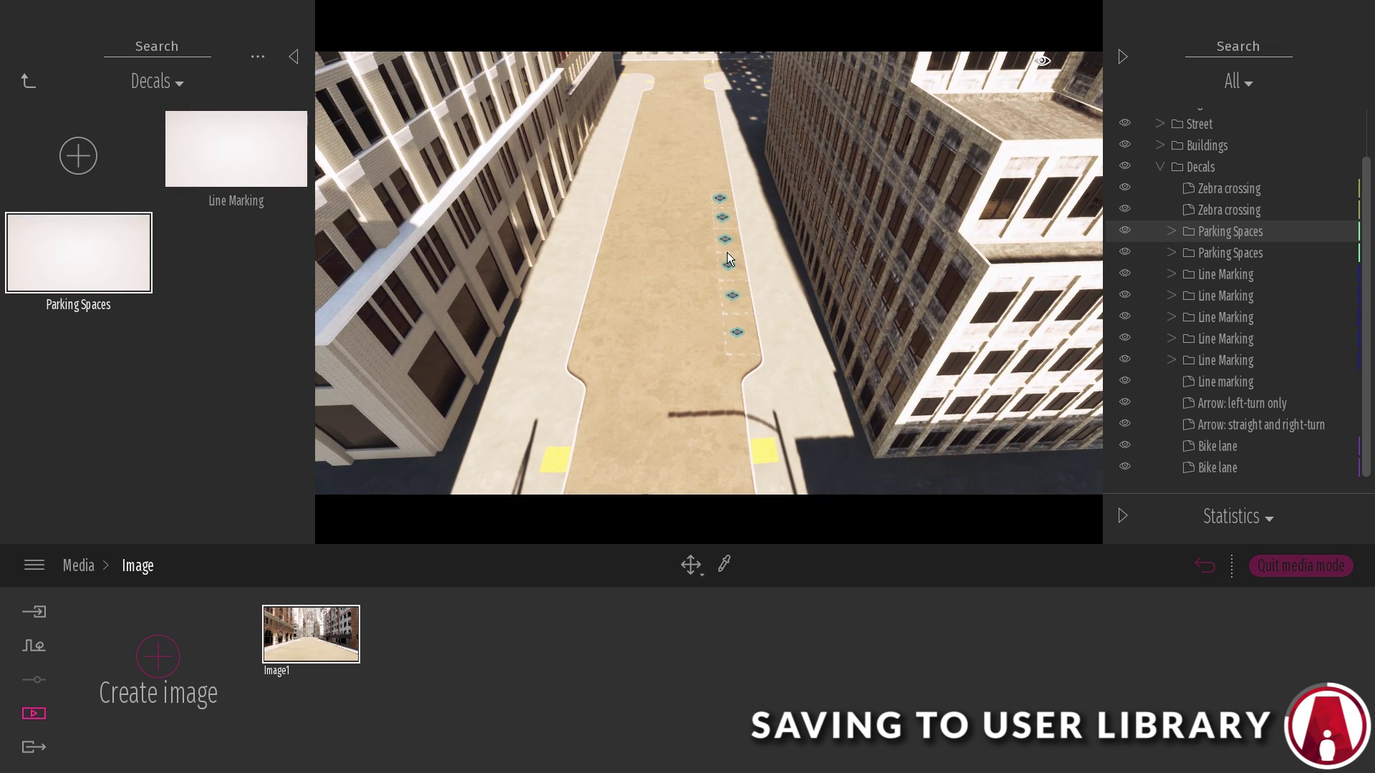
left_click(728, 251)
left_click(716, 148)
left_click_drag(236, 149, 708, 247)
left_click(650, 488)
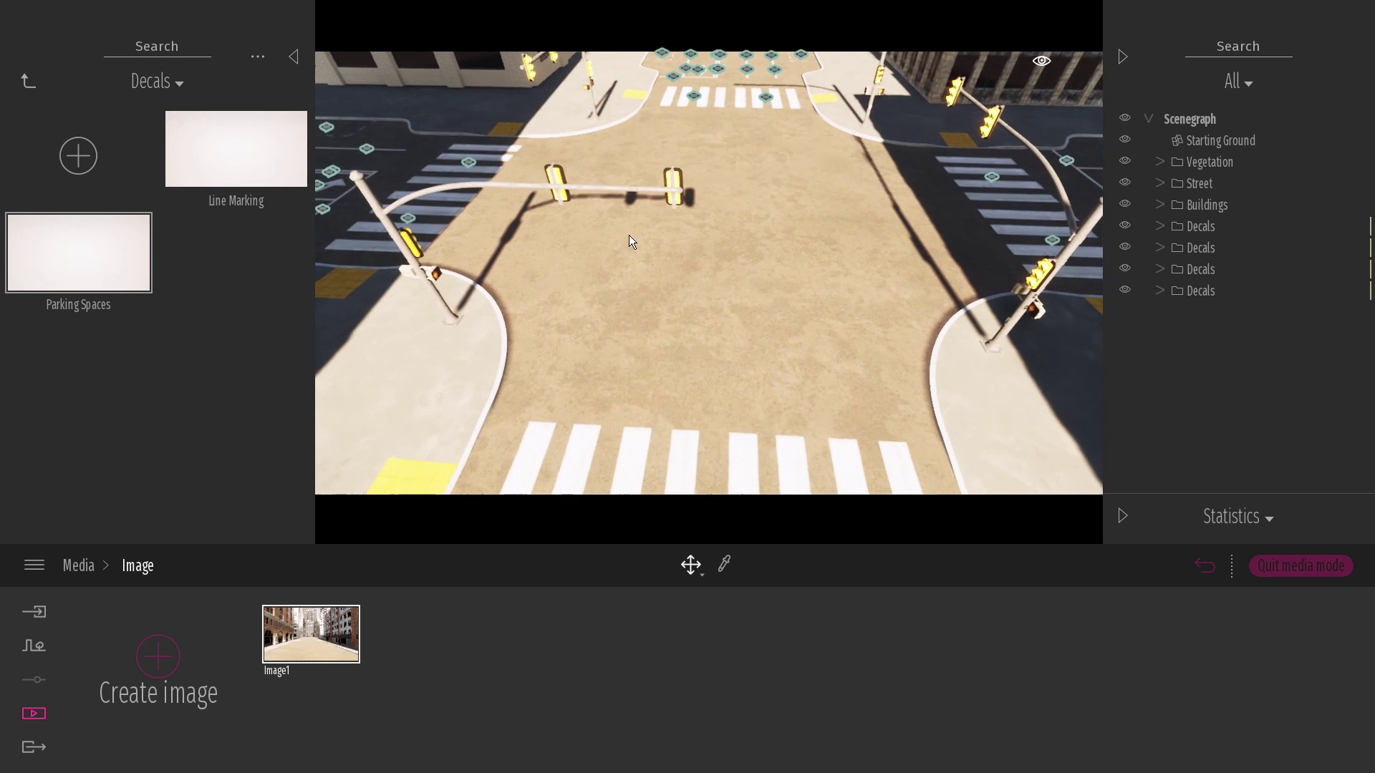
Step: Place a Manhole 1 decal from the Objects decals in the intersection and copy it as one instance spaced about 16.36 m away
left_click(24, 83)
left_click(22, 86)
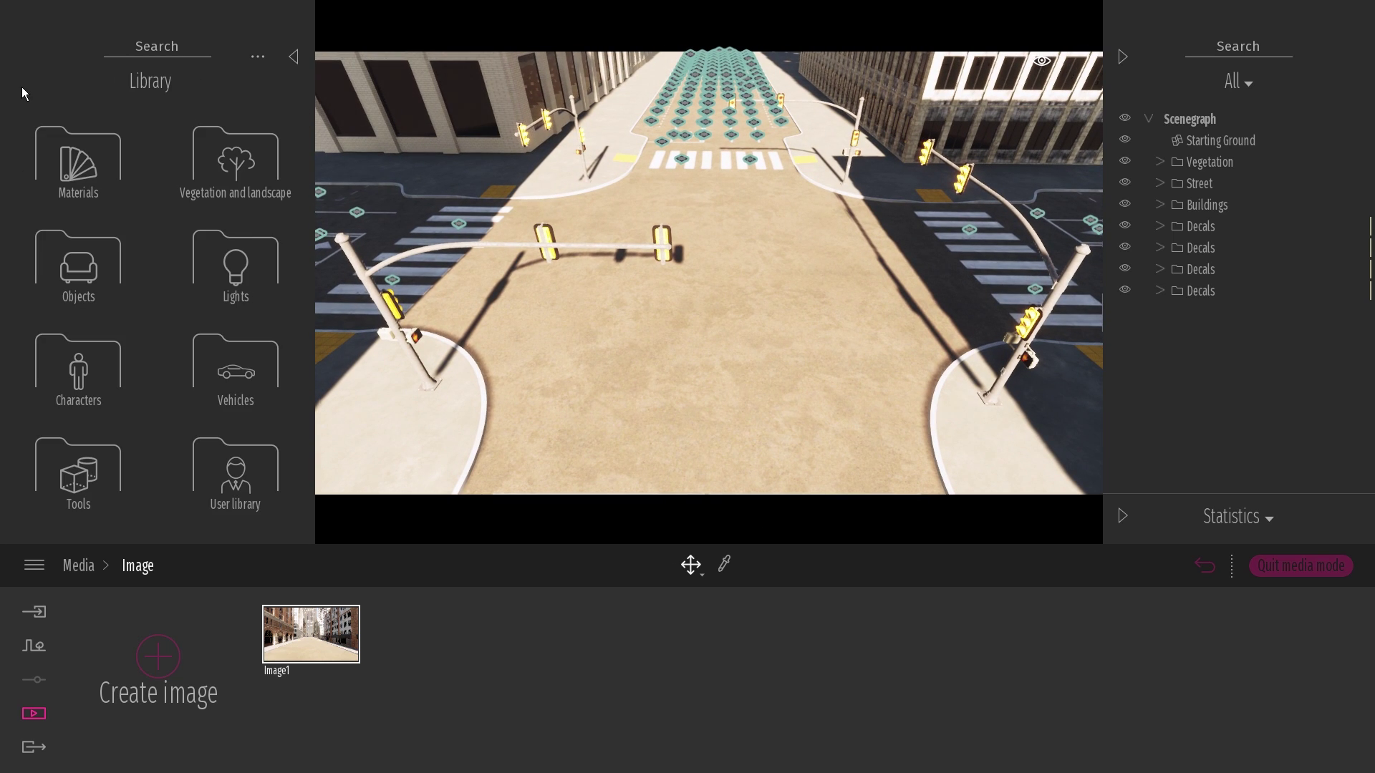
left_click(78, 258)
left_click(242, 273)
left_click_drag(310, 163, 324, 286)
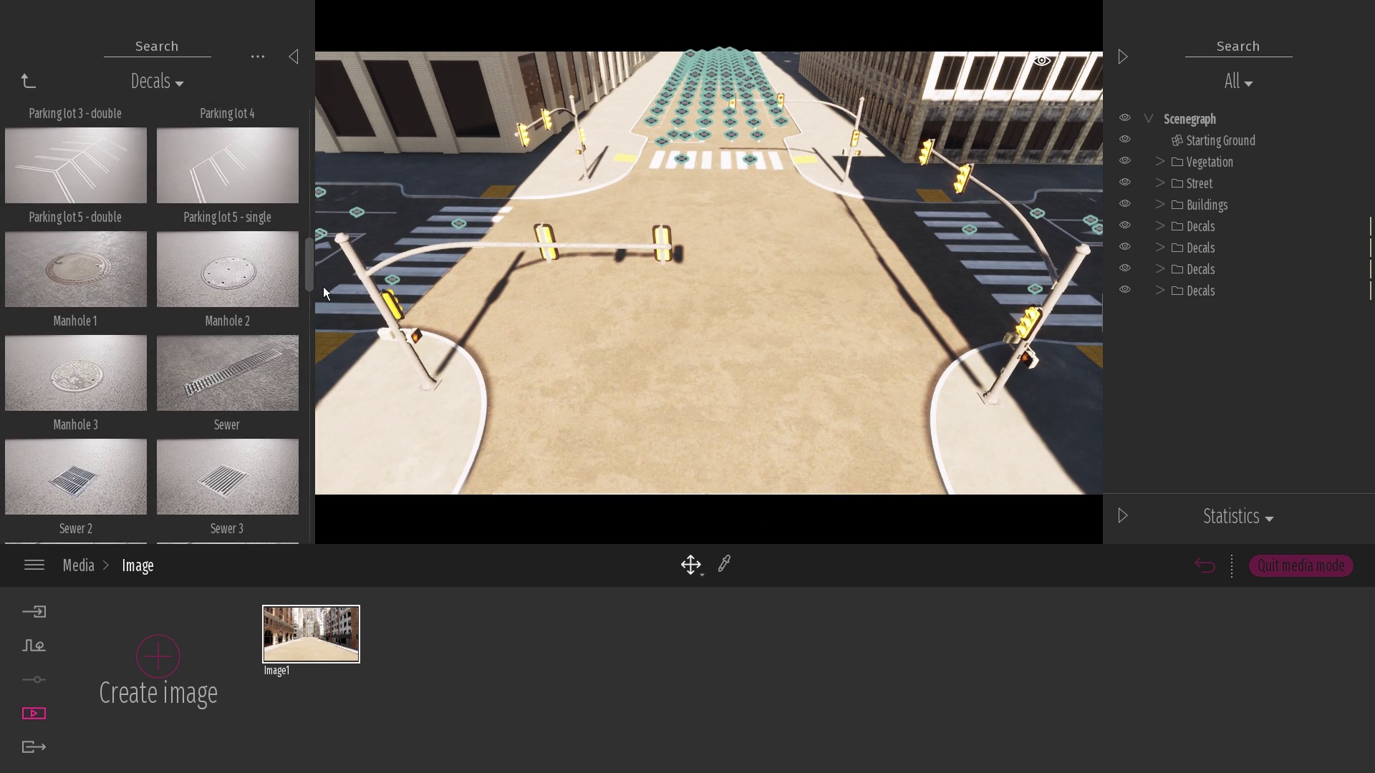
left_click_drag(76, 269, 582, 229)
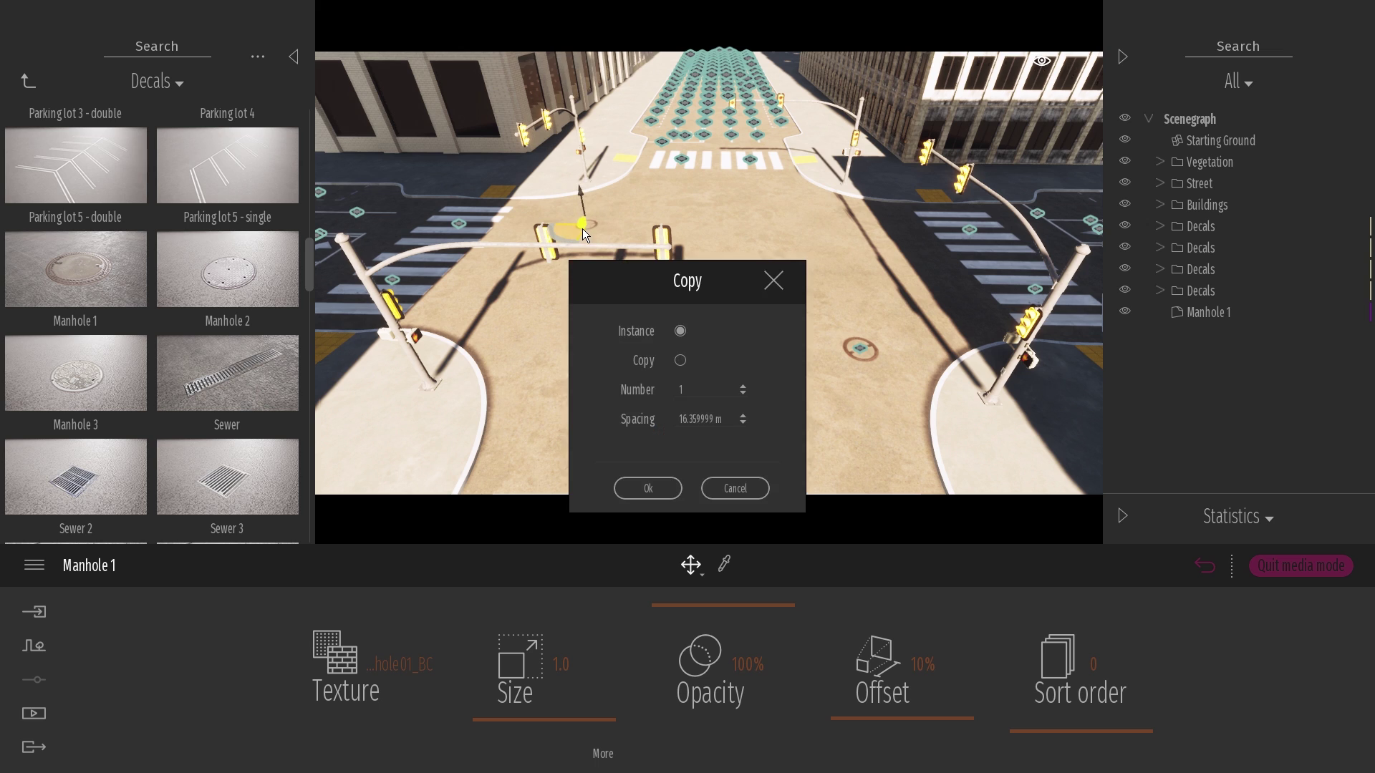
left_click(673, 486)
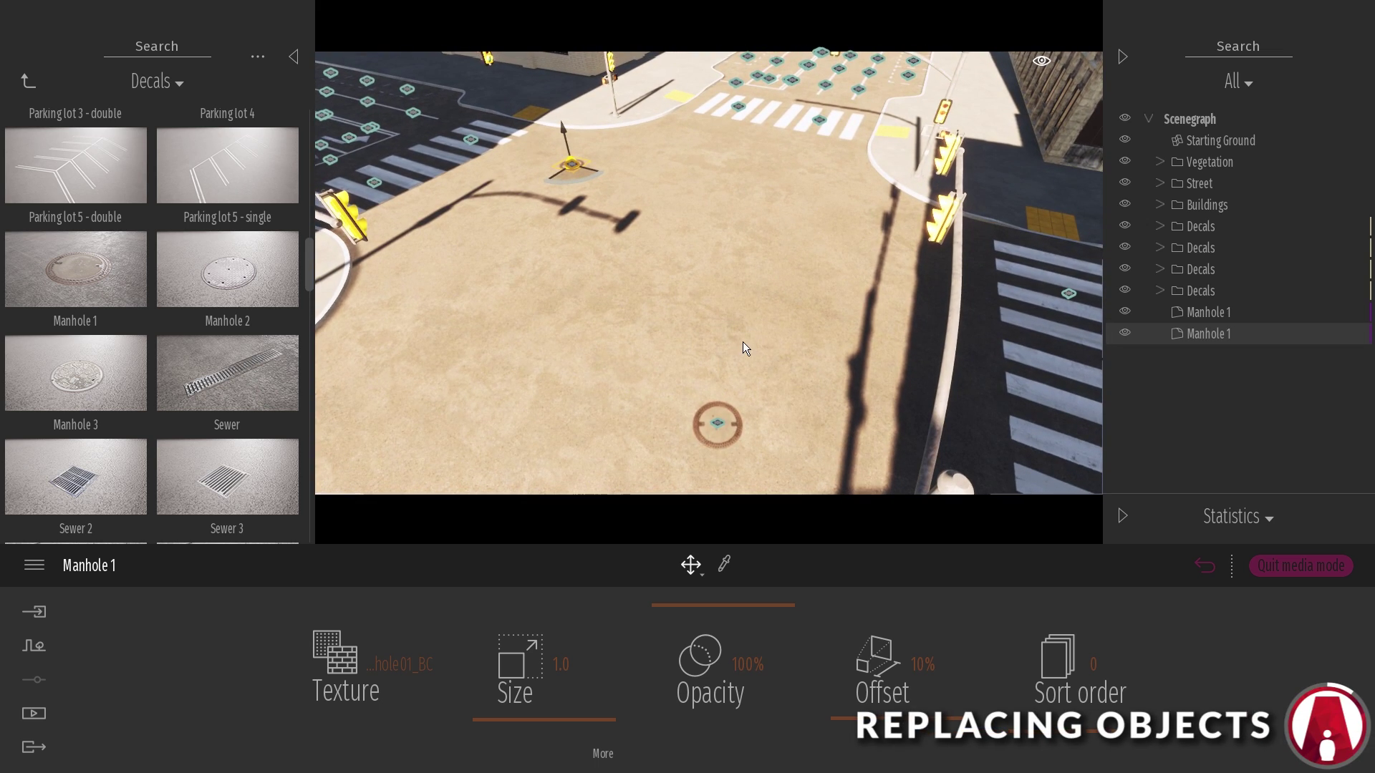
Step: Replace both Manhole 1 decals with Manhole 2, keeping Transform on
left_click(714, 425)
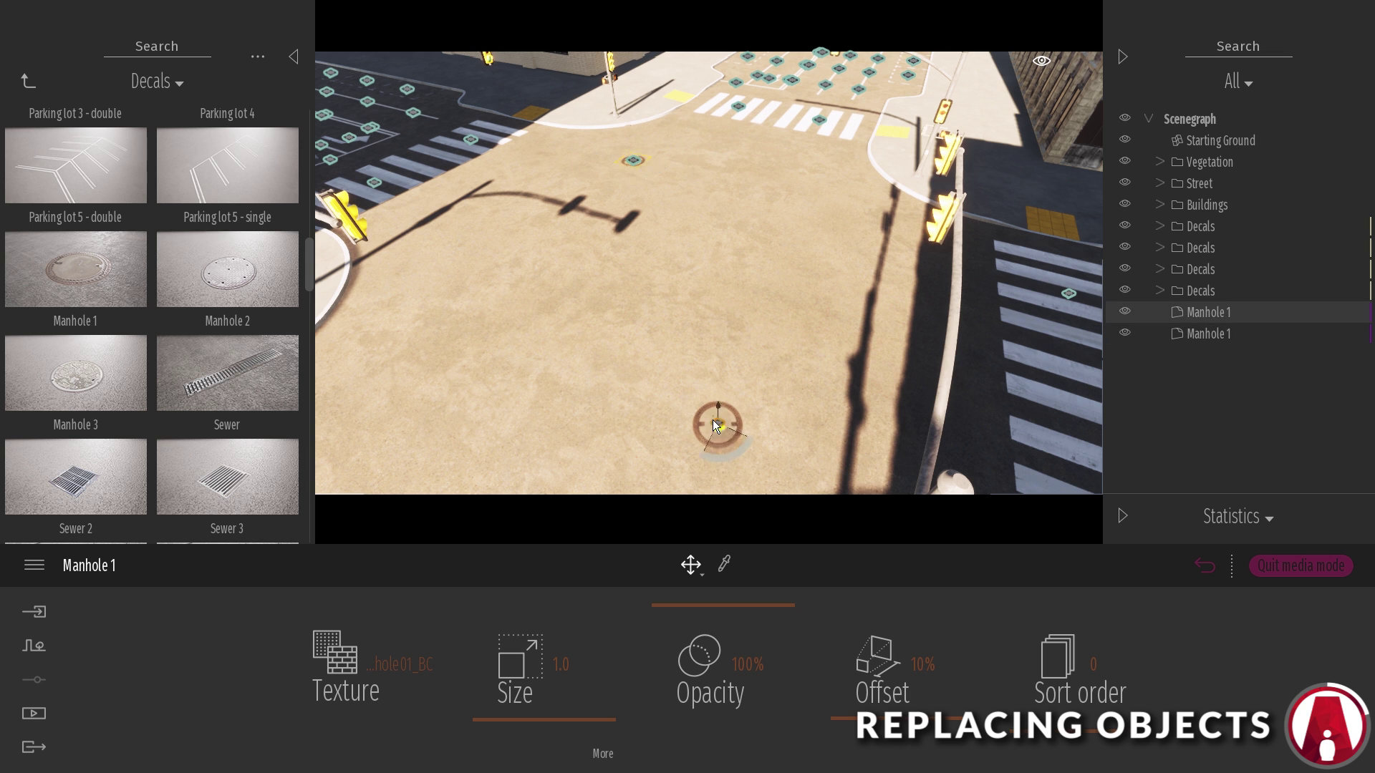
right_click_drag(690, 439, 825, 399)
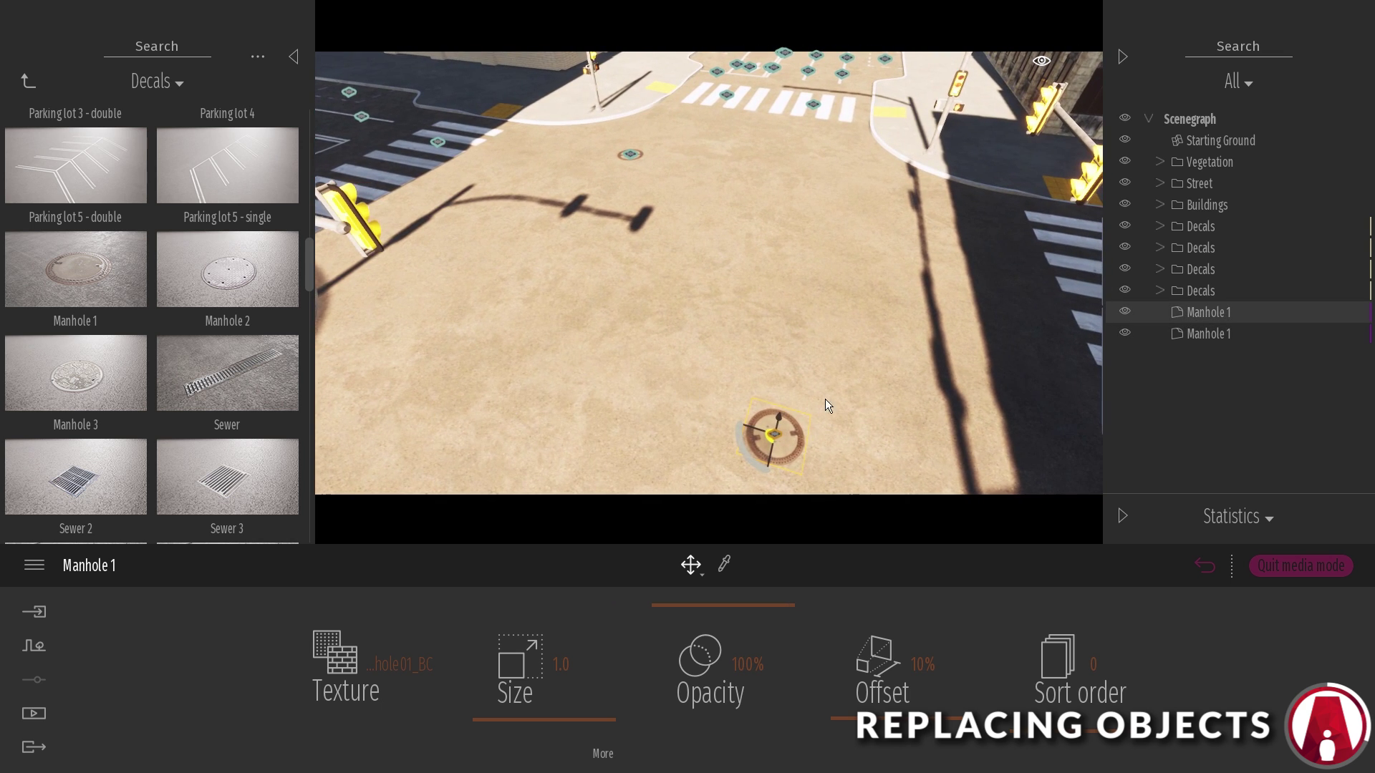
right_click(1225, 330)
left_click(1211, 638)
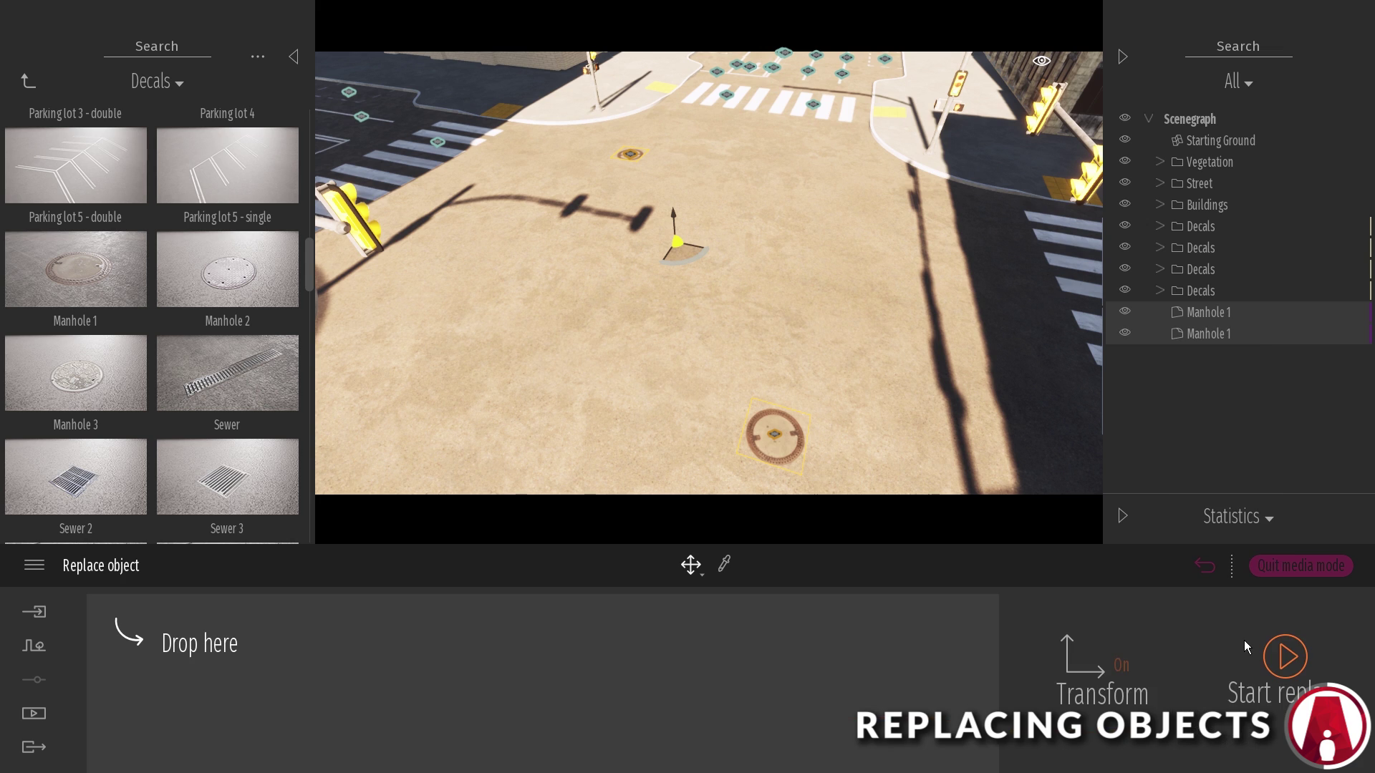
left_click_drag(220, 289, 216, 676)
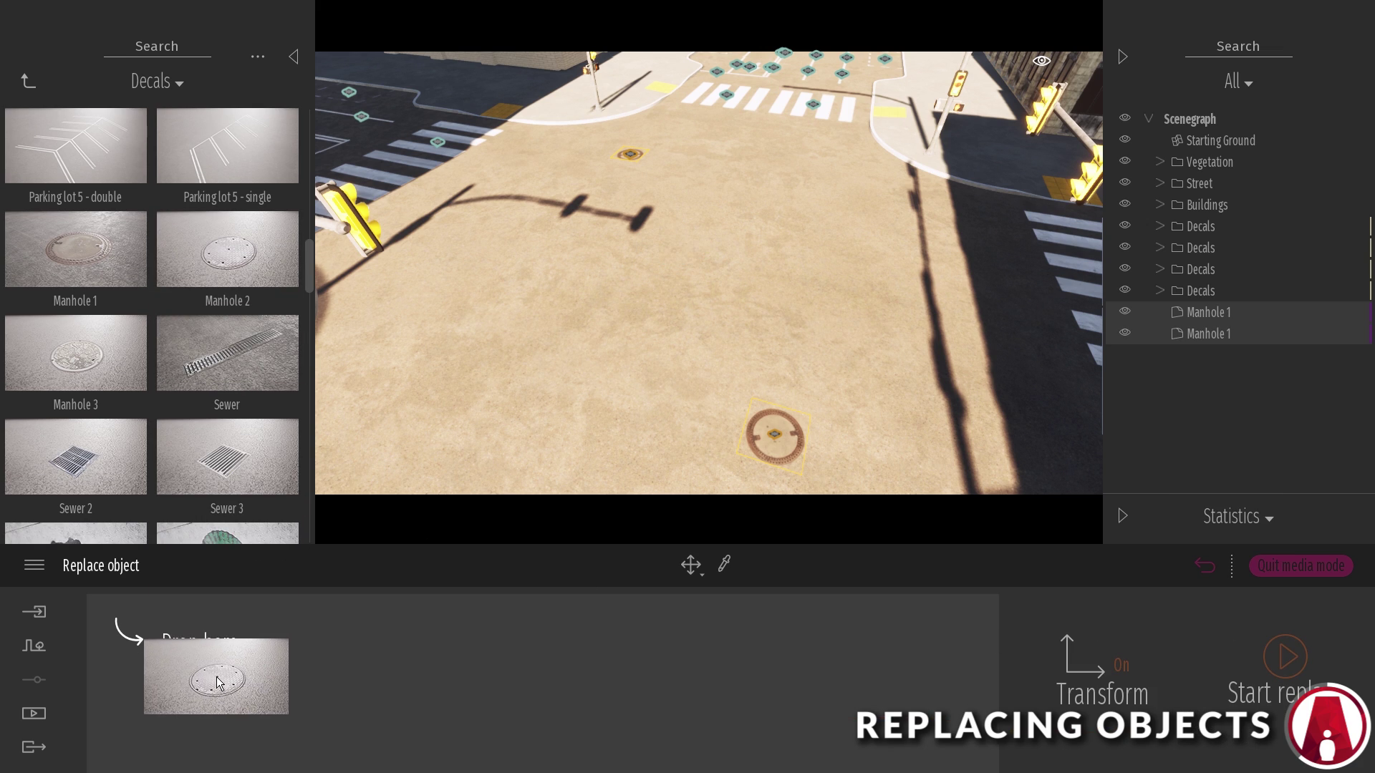
left_click(1293, 677)
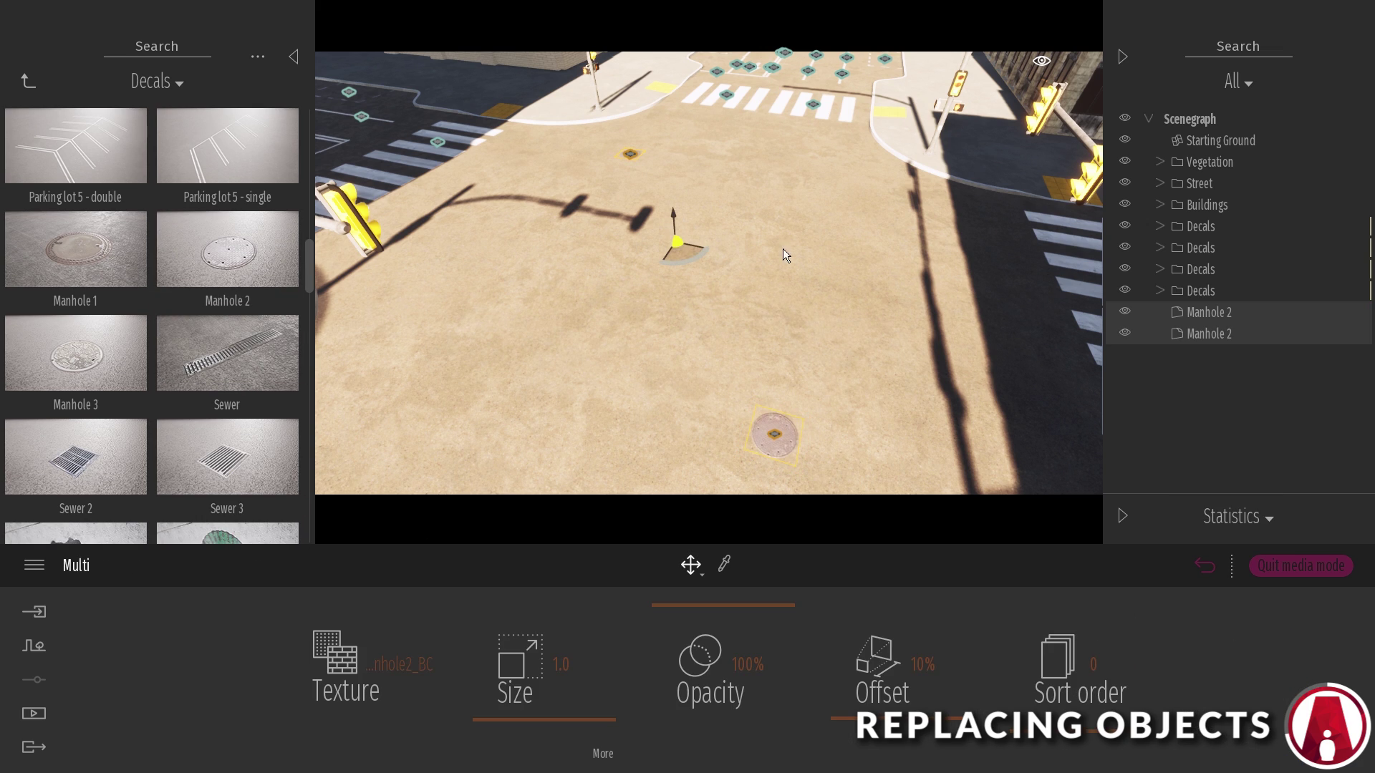
Step: Replace both Manhole 2 decals in the intersection with Manhole 3
right_click(1232, 333)
left_click(1274, 622)
left_click_drag(76, 354, 386, 670)
left_click(1283, 678)
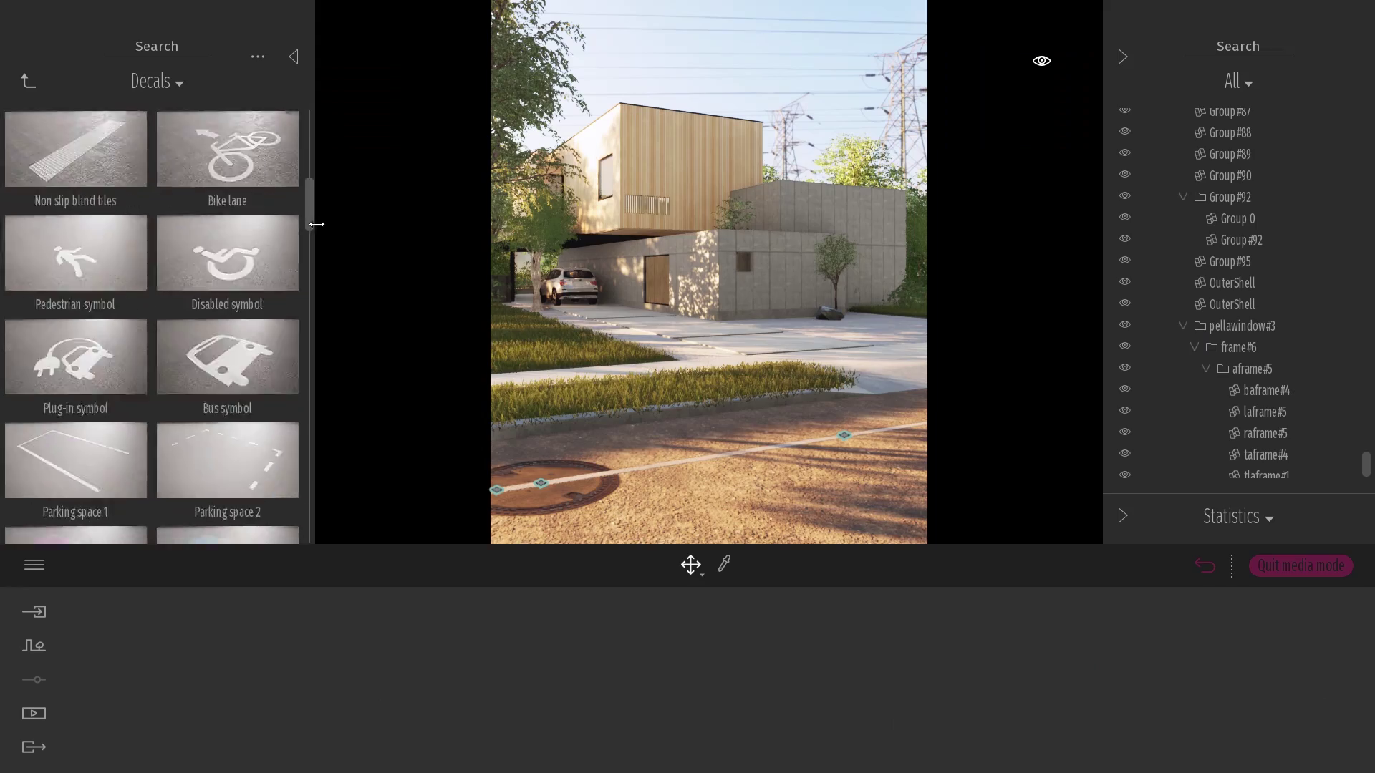
Step: Place a Stains 1 decal on the road and set its size to 2.8 and opacity to 49%
left_click_drag(309, 220, 345, 346)
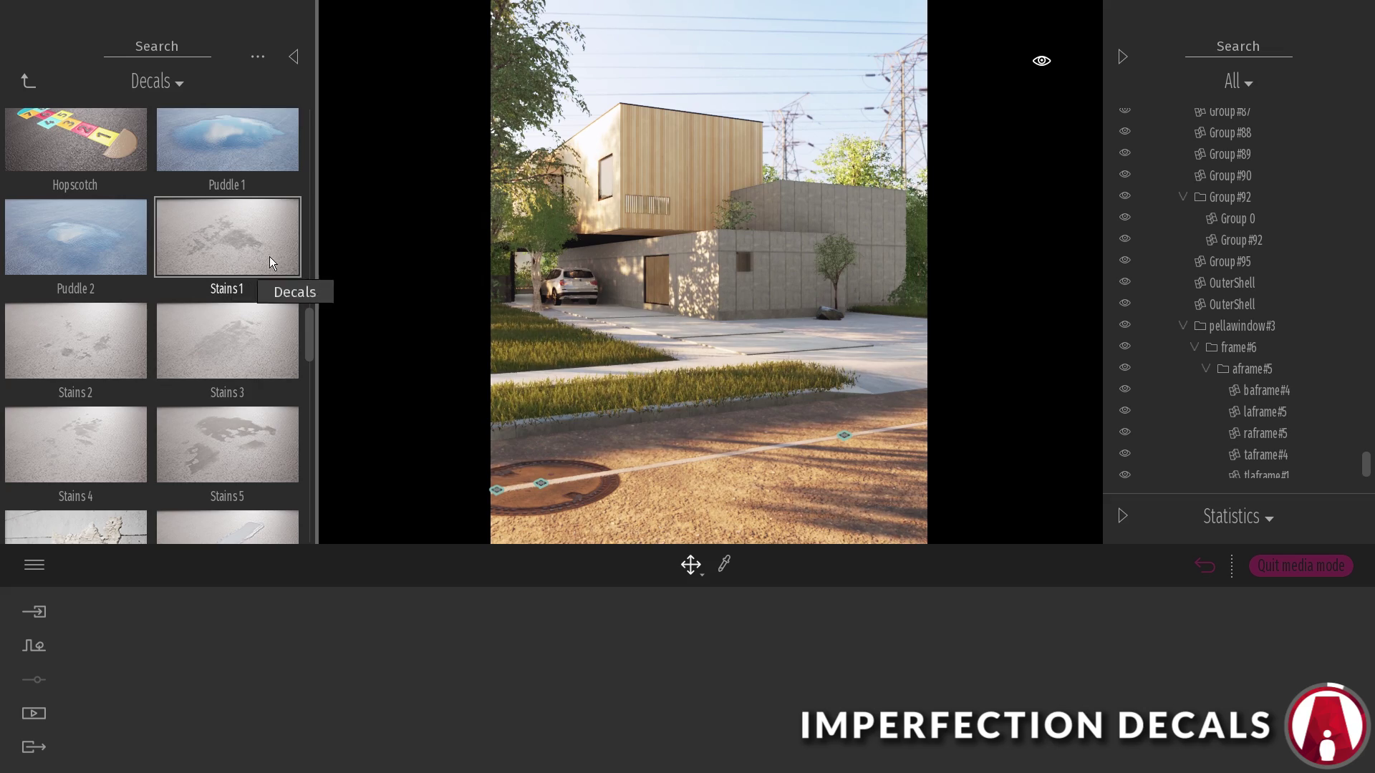
left_click_drag(270, 256, 595, 408)
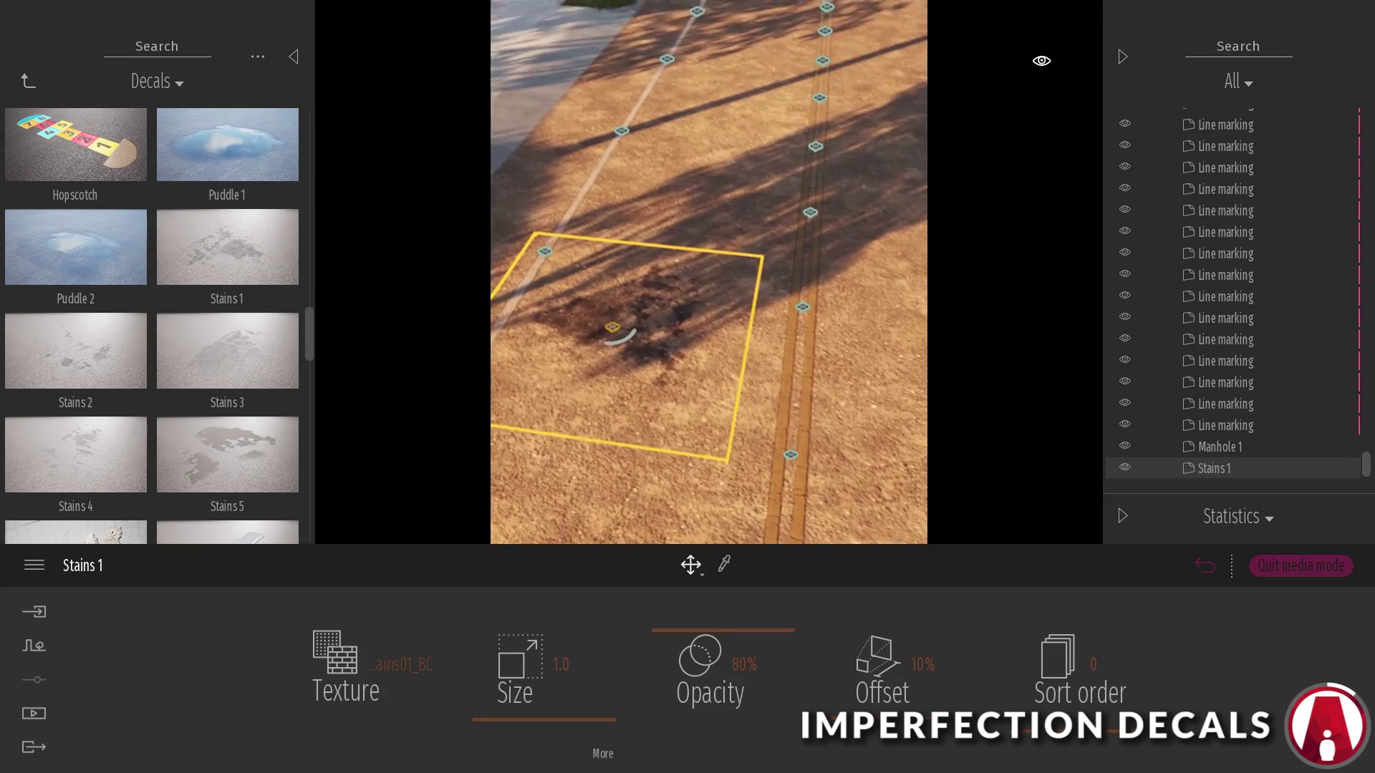
left_click_drag(617, 331, 757, 387)
left_click_drag(593, 718, 595, 697)
scroll(661, 421, "down", 3)
left_click_drag(731, 629, 733, 663)
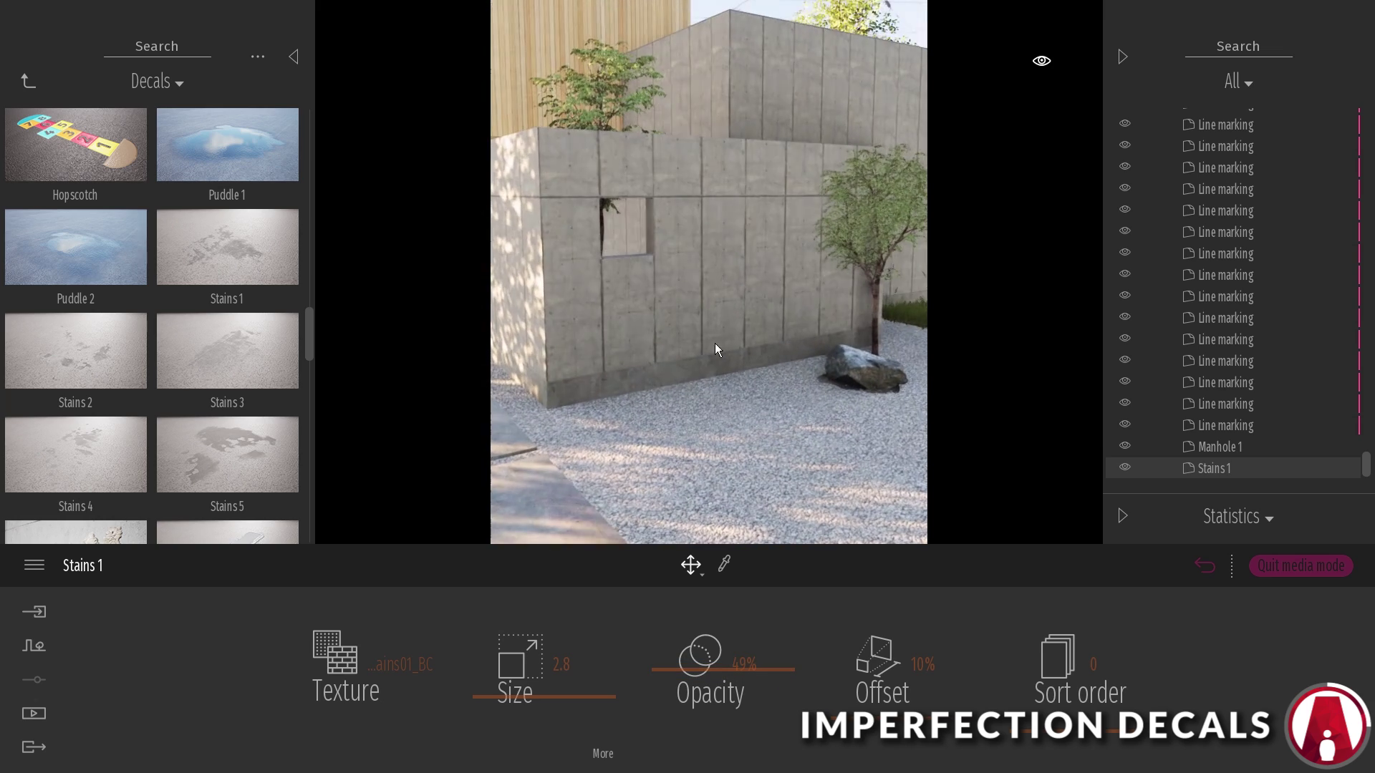
Step: Place a Stains 3 decal on the concrete wall at size 1.7 and 29% opacity, and a Stains 4 decal on the car door with reduced opacity
left_click_drag(228, 351, 751, 251)
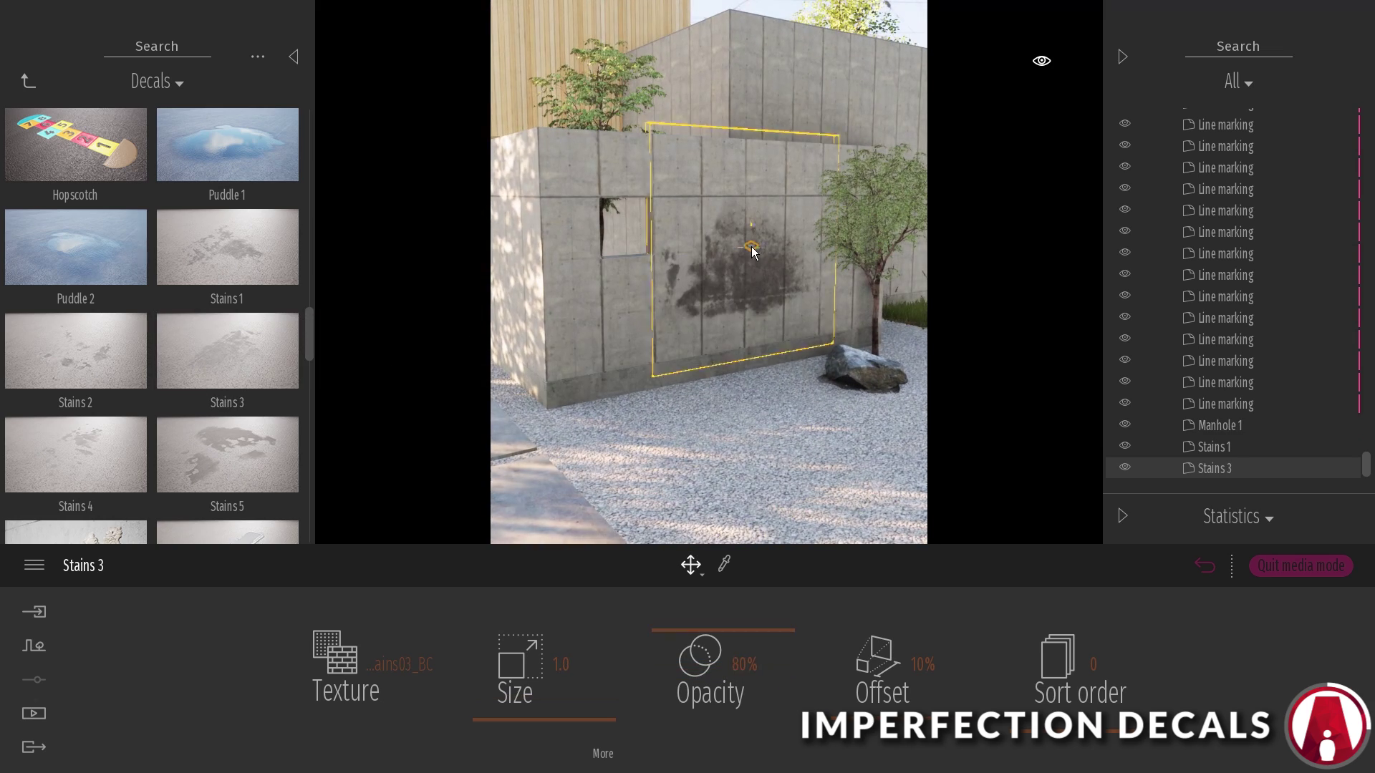
left_click_drag(589, 720, 589, 709)
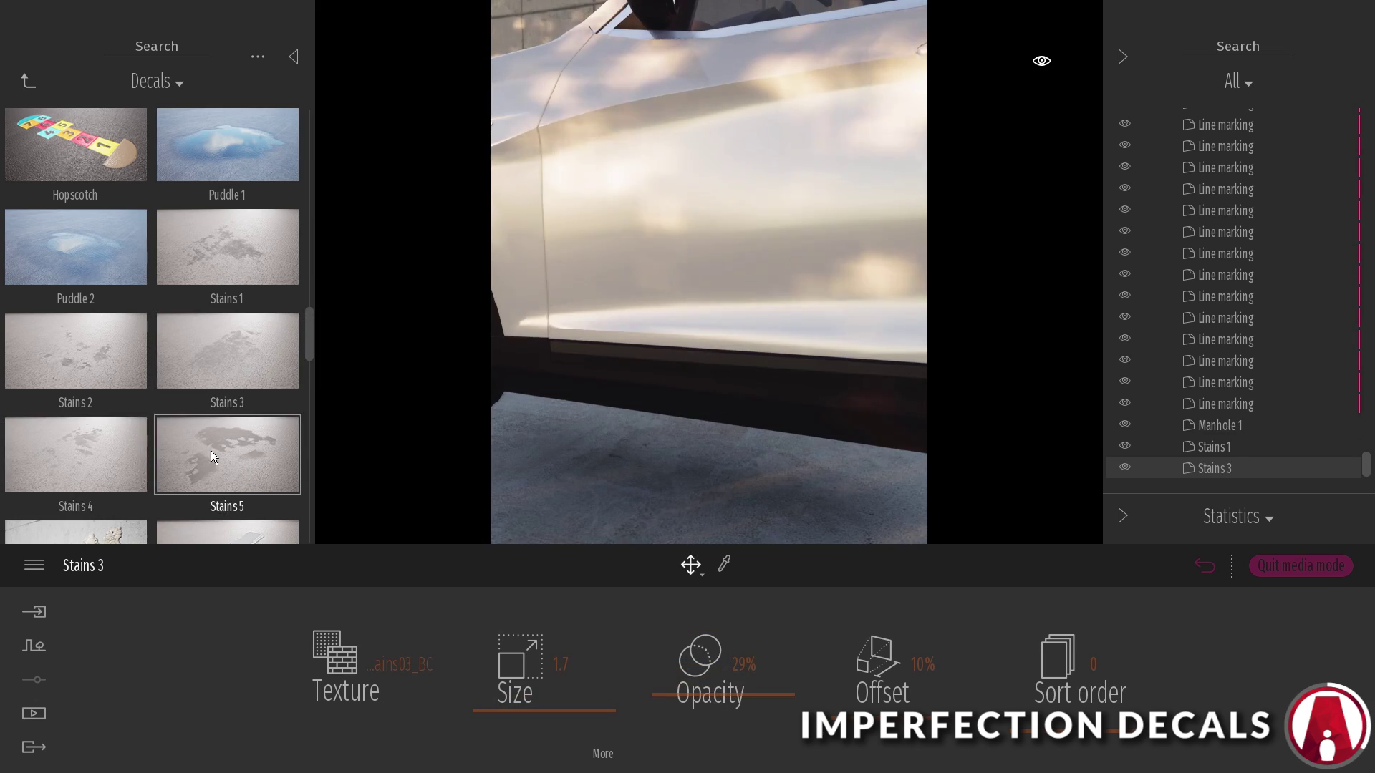
left_click_drag(75, 447, 853, 262)
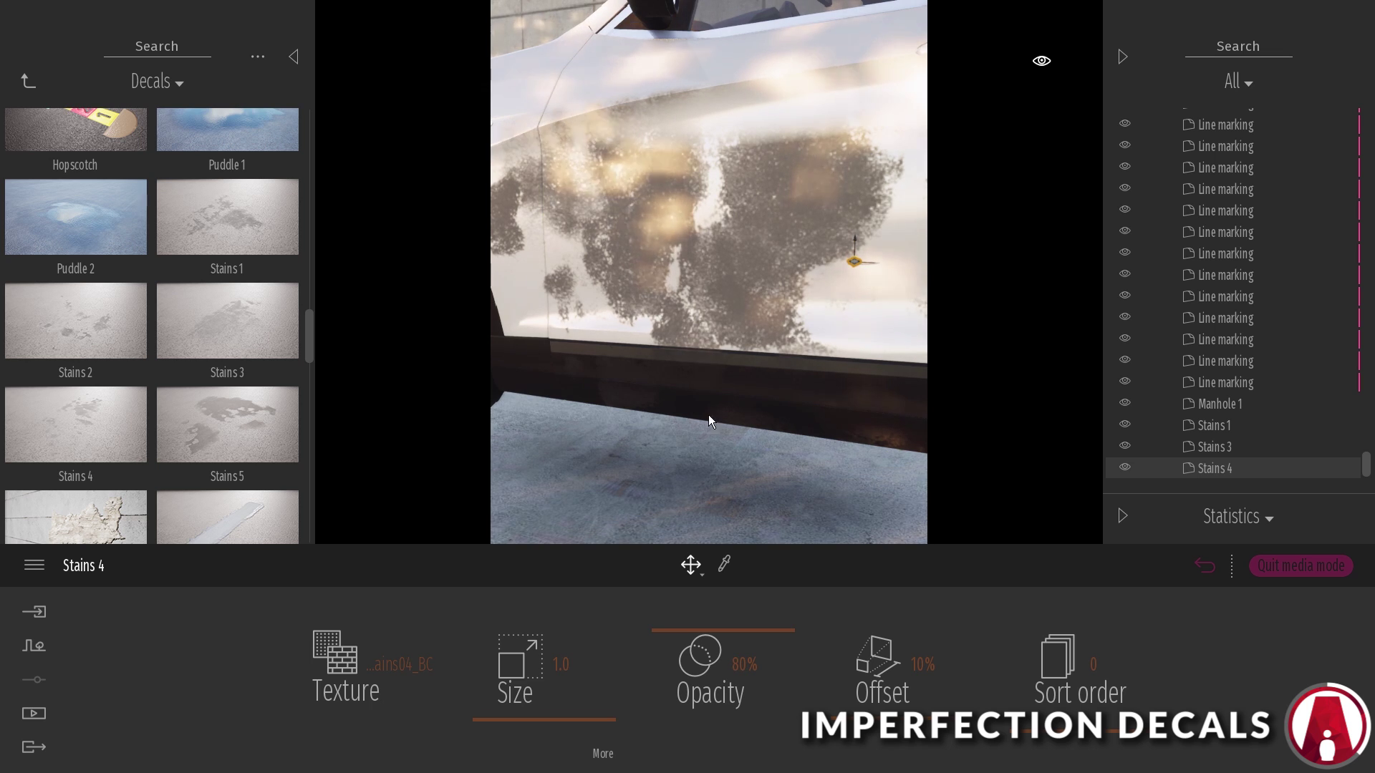
left_click_drag(730, 630, 730, 714)
Step: Place a Mossy dirt 2 decal along the base of the concrete wall and lower its offset to keep it off the gravel
right_click_drag(709, 272, 573, 226)
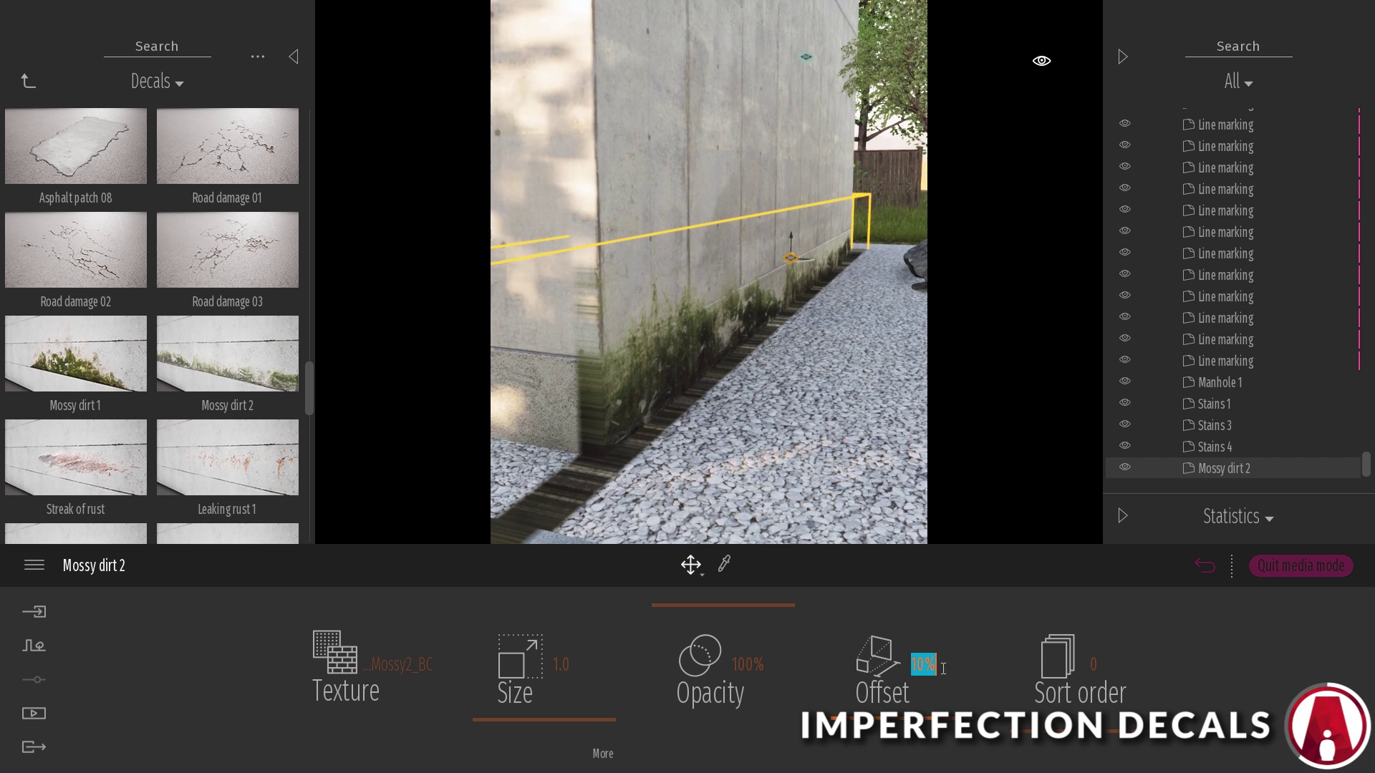
key("Return")
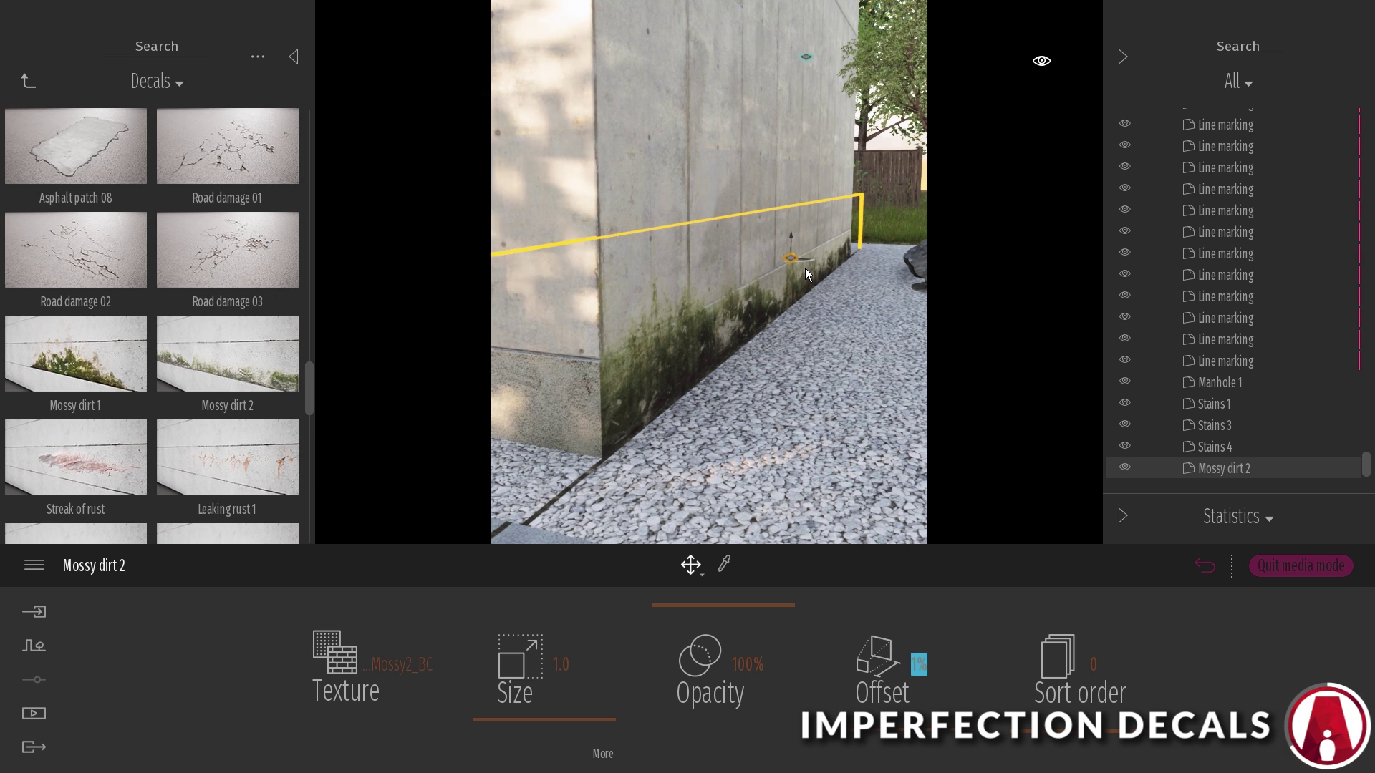
left_click_drag(805, 270, 799, 238)
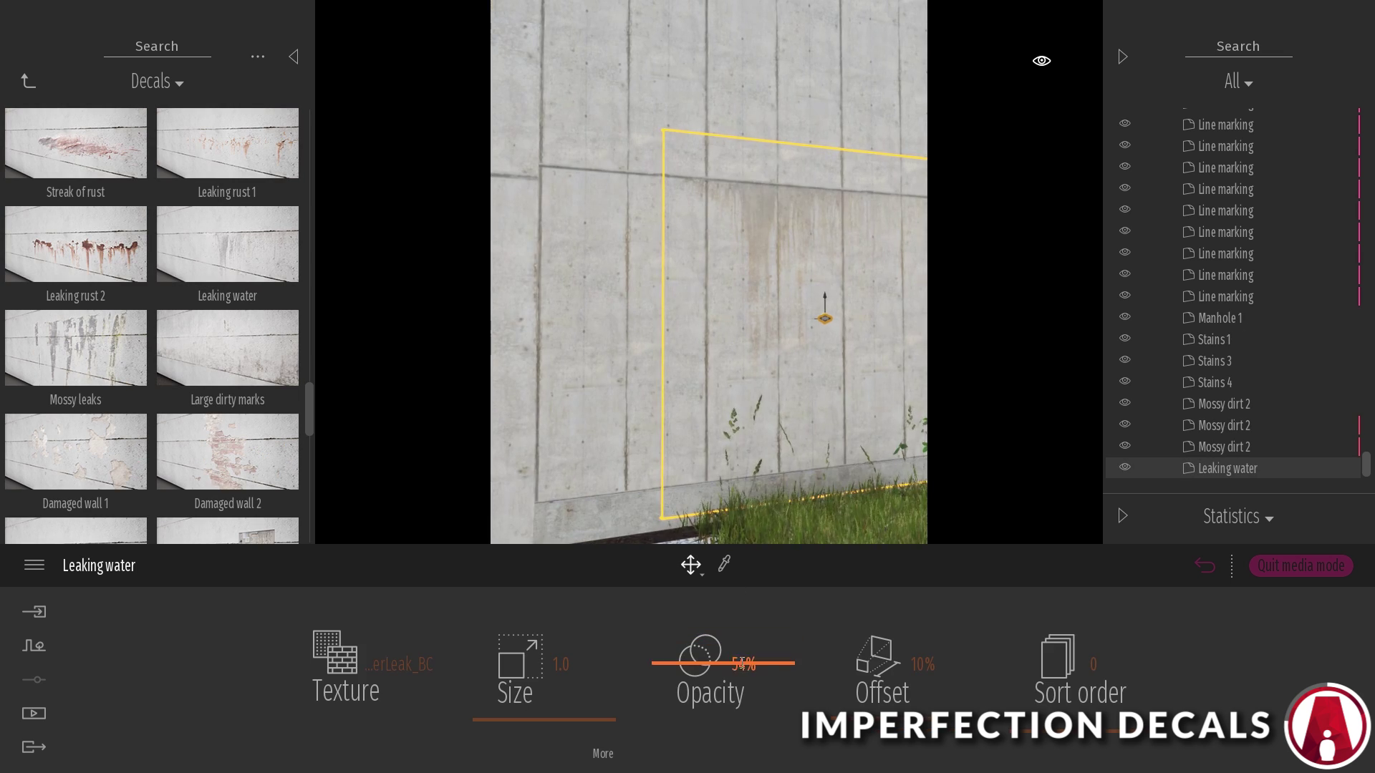
Step: Place a Mossy leaks decal on the concrete wall near the Leaking water decal
right_click_drag(823, 401, 797, 463)
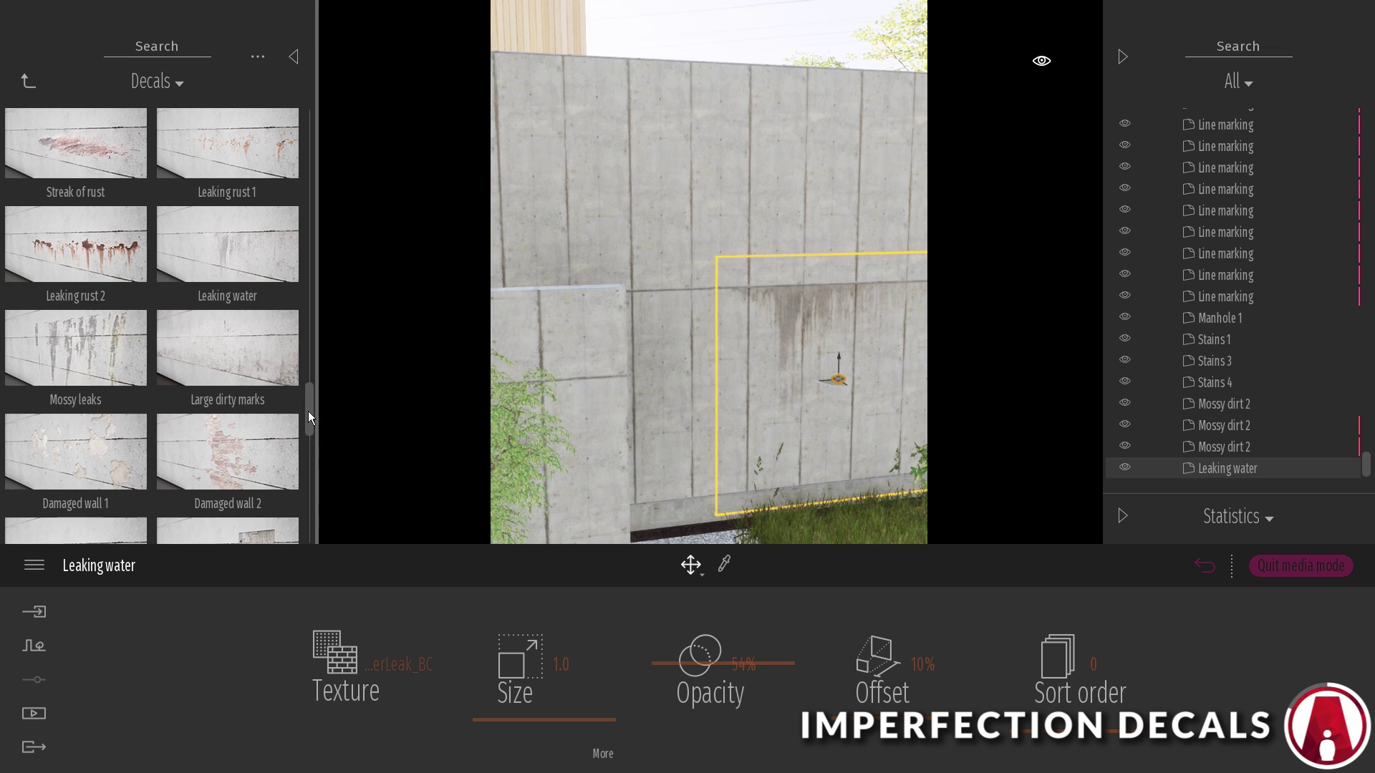
scroll(308, 411, "up", 1)
left_click_drag(75, 379, 632, 405)
right_click_drag(632, 405, 797, 434)
left_click(798, 435)
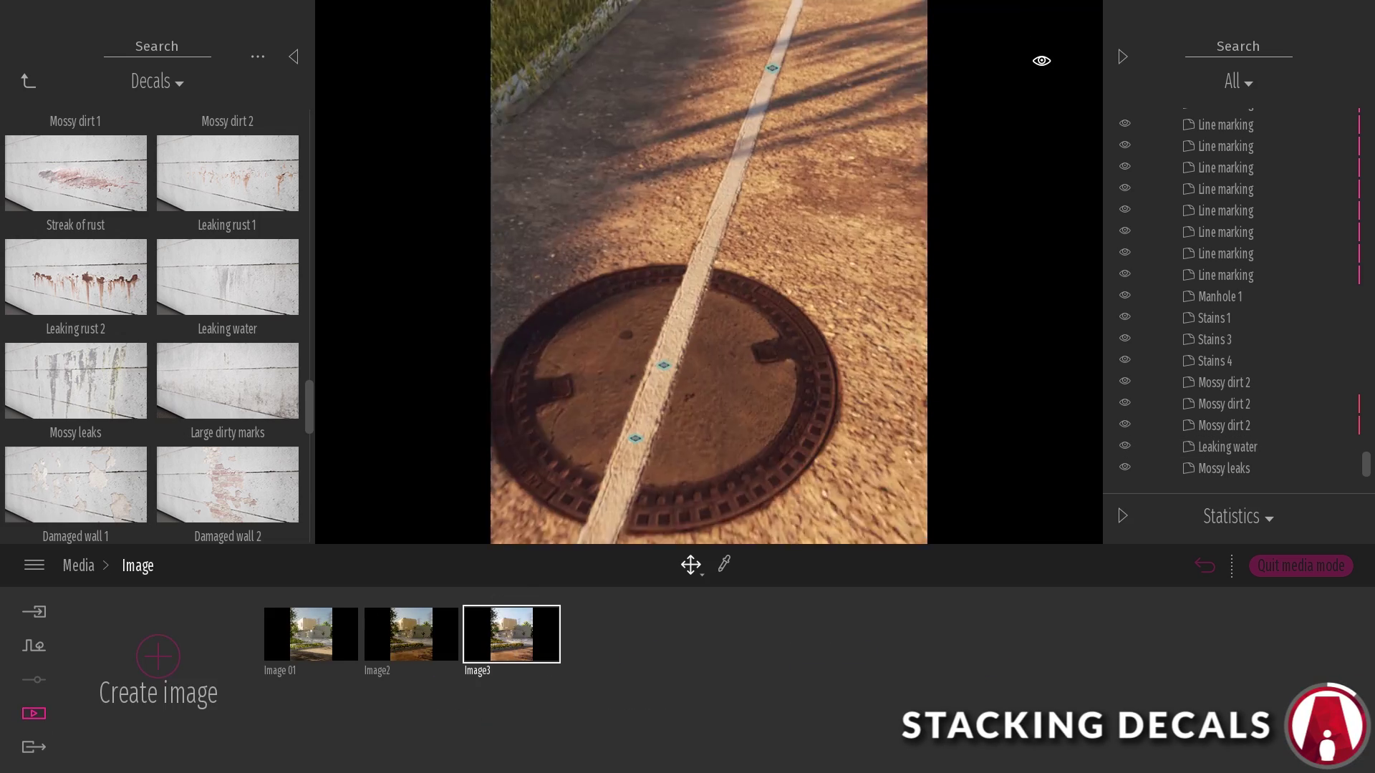
Step: Raise the manhole's sort order above the white line marking and add a Road damage 01 decal with a higher sort order over both
scroll(688, 314, "down", 2)
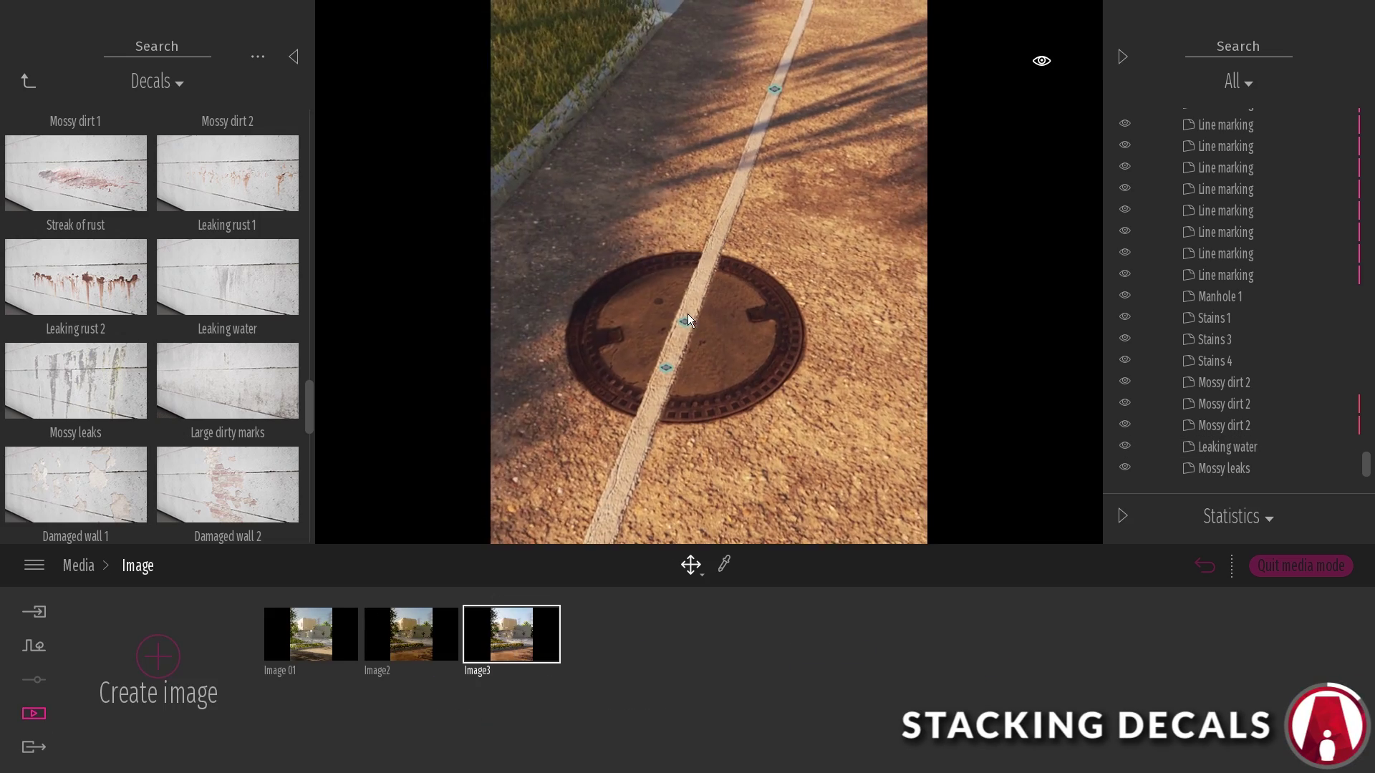
left_click(685, 320)
left_click(665, 369)
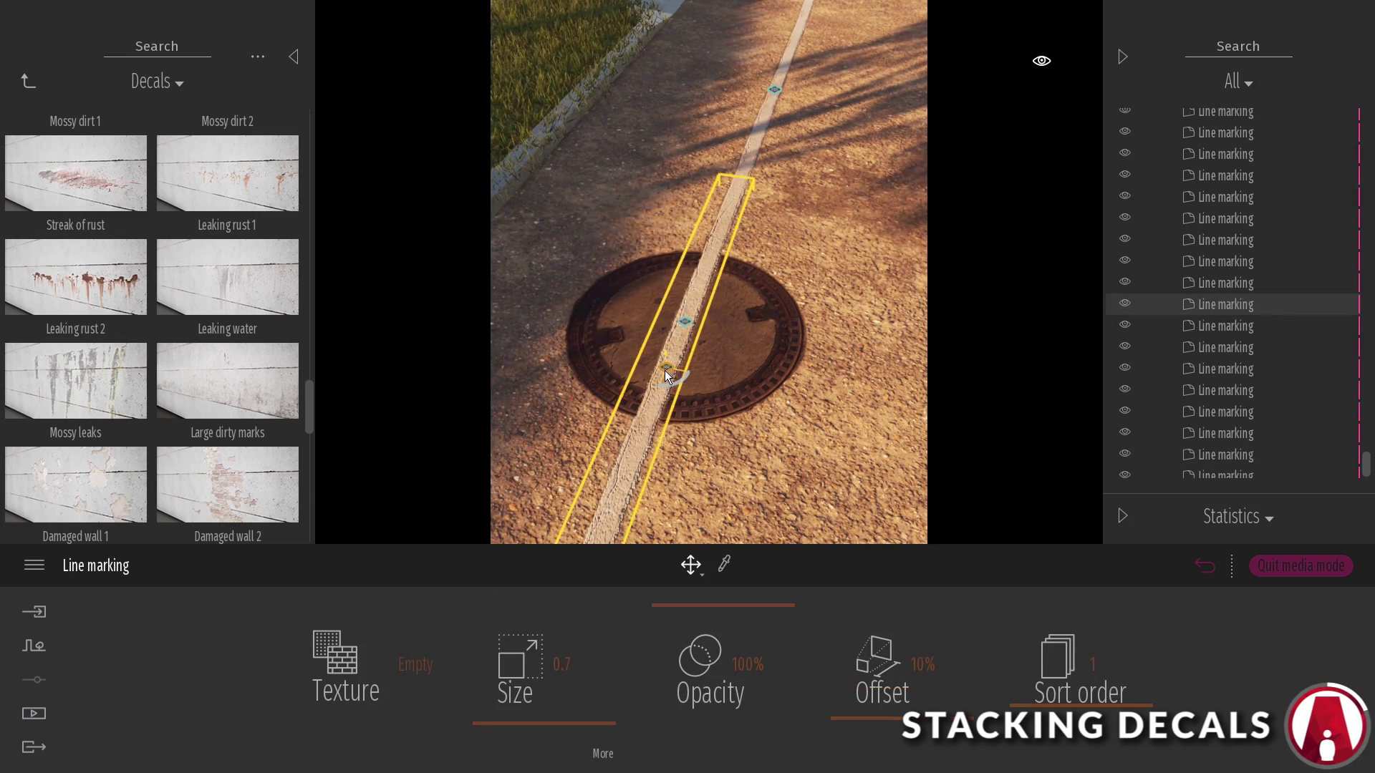
left_click(750, 373)
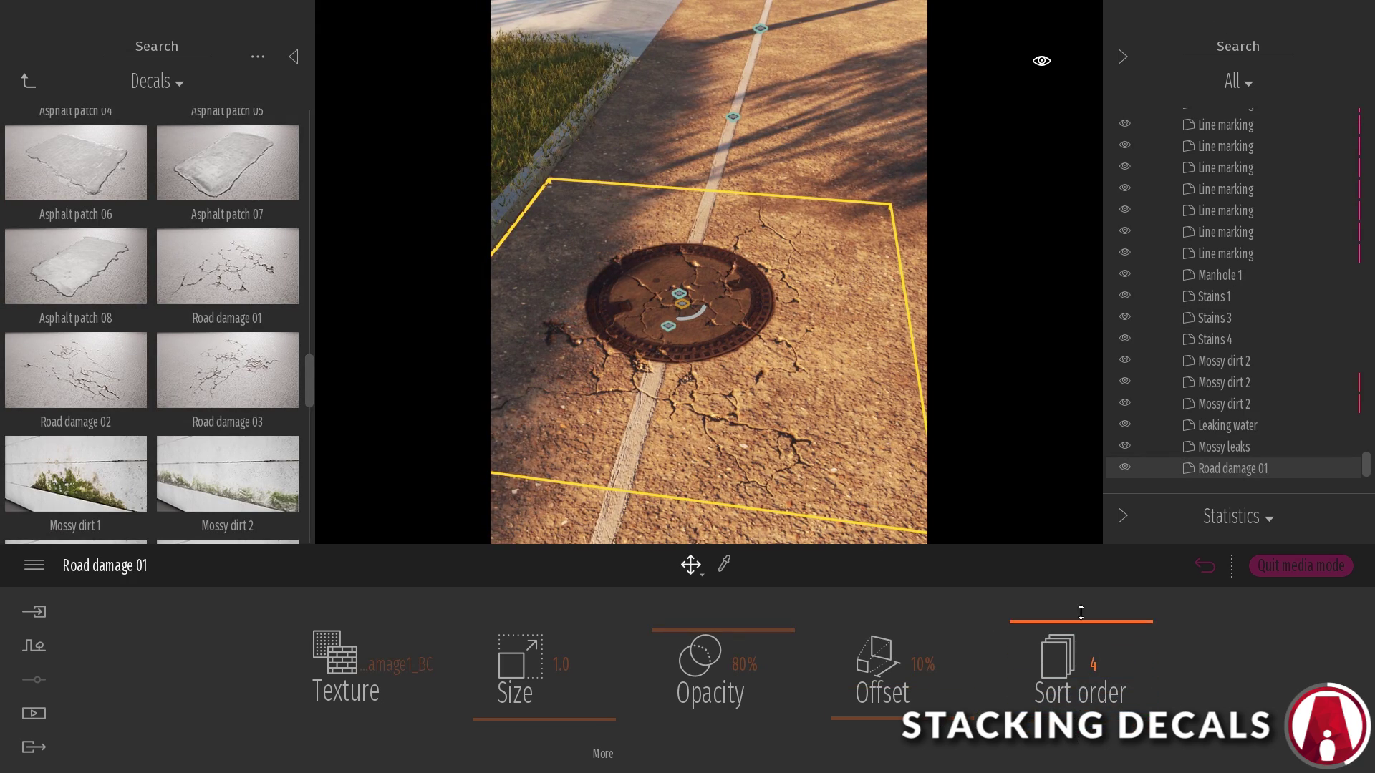
Step: Place a Road damage 03 decal across the yellow centre lines with sort order 2 and size 1.8
scroll(709, 272, "up", 3)
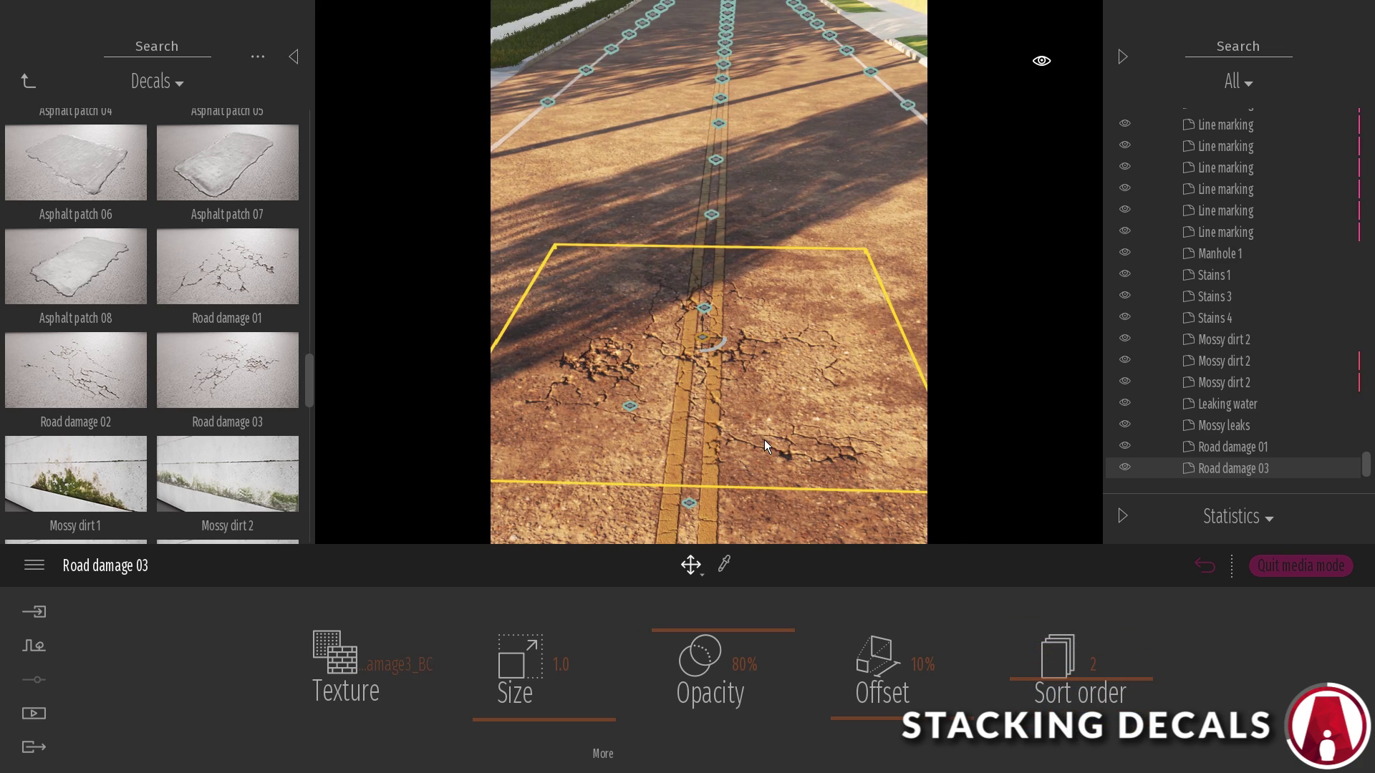
left_click_drag(584, 719, 589, 708)
scroll(662, 320, "up", 2)
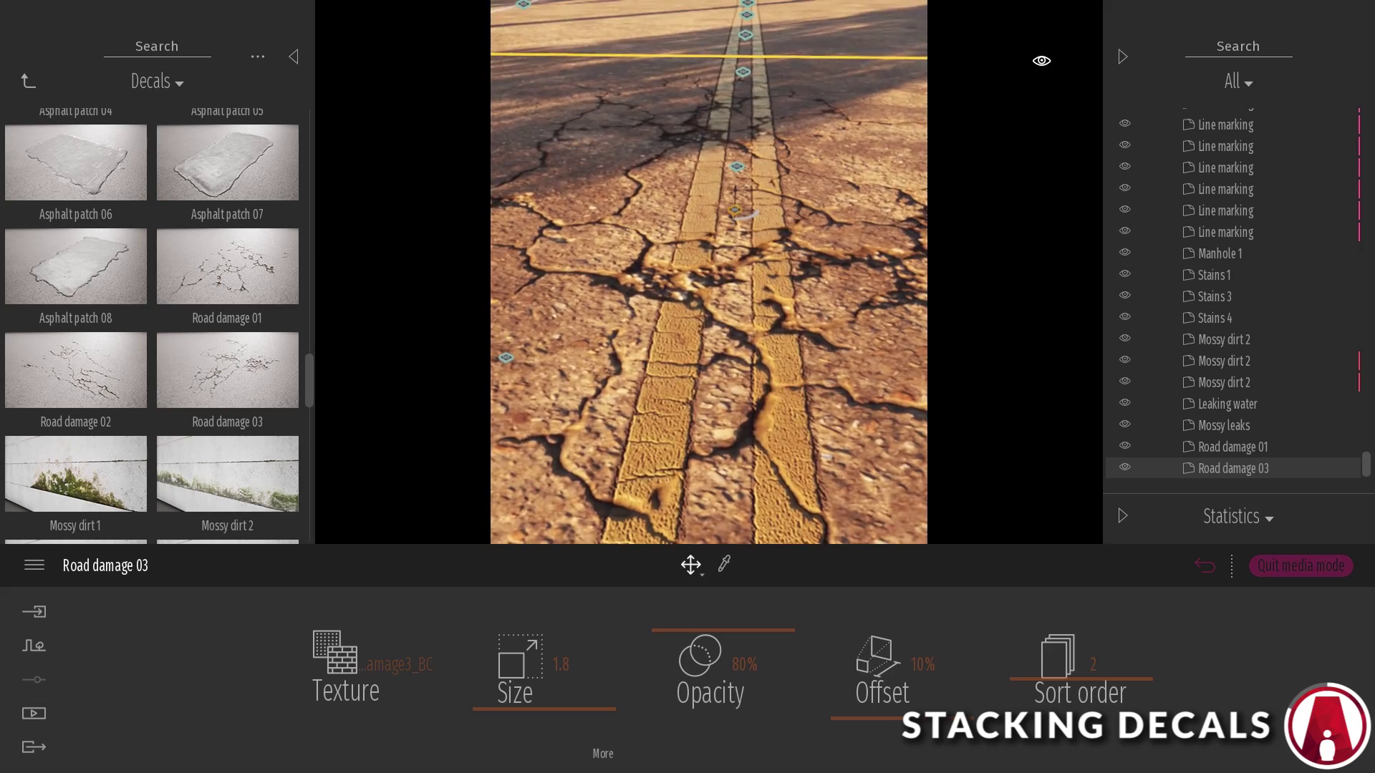
left_click_drag(746, 678, 744, 693)
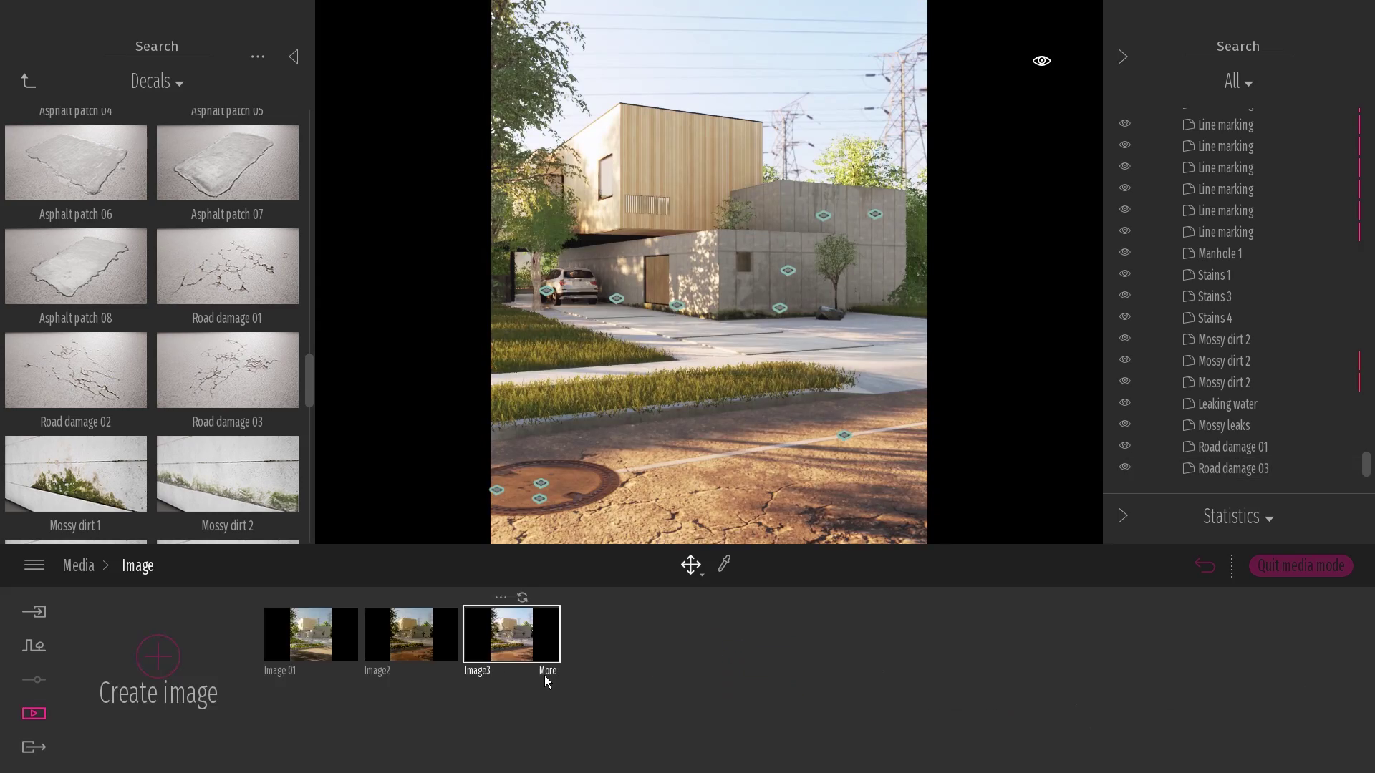
Step: Open the settings of Image3 and adjust the sunlight so it rakes across the cracked road
left_click(544, 676)
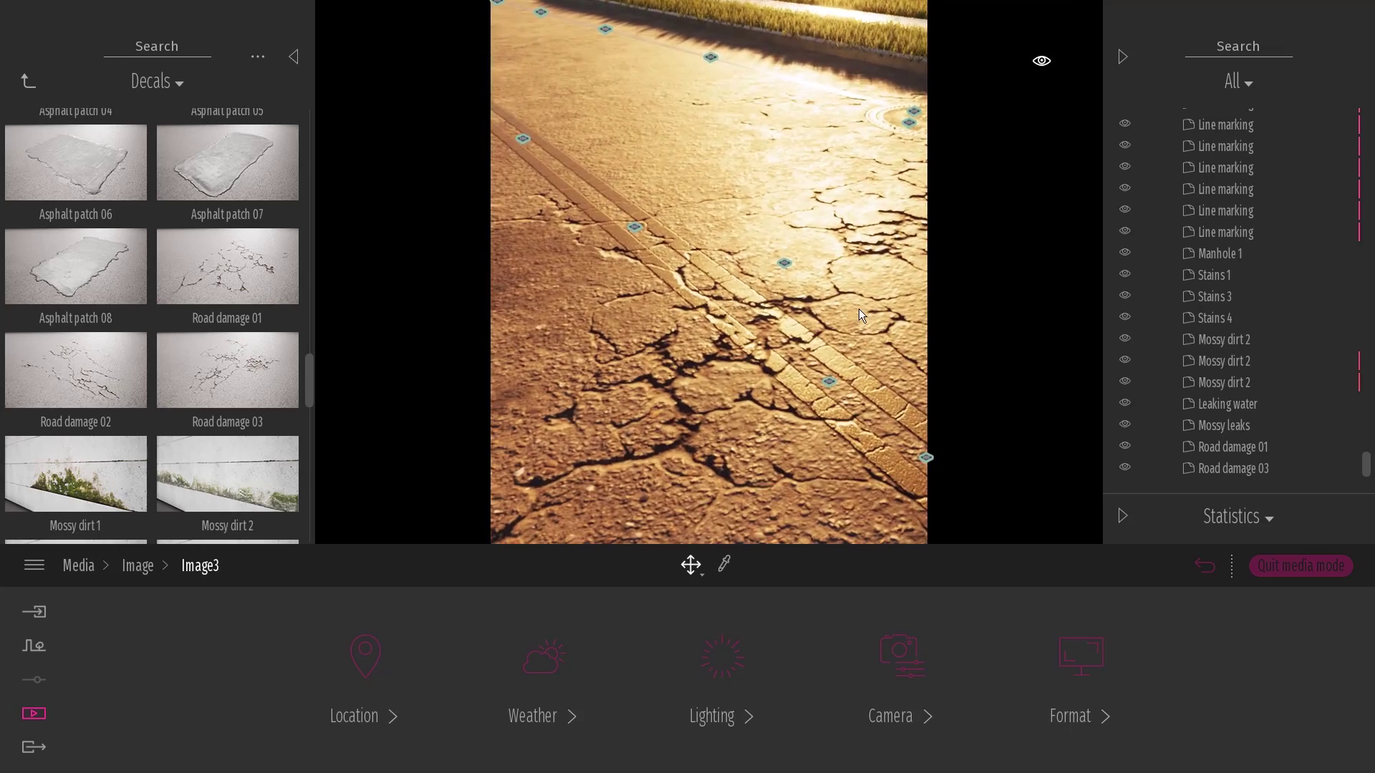
left_click_drag(748, 647, 748, 671)
left_click_drag(1082, 684, 1108, 667)
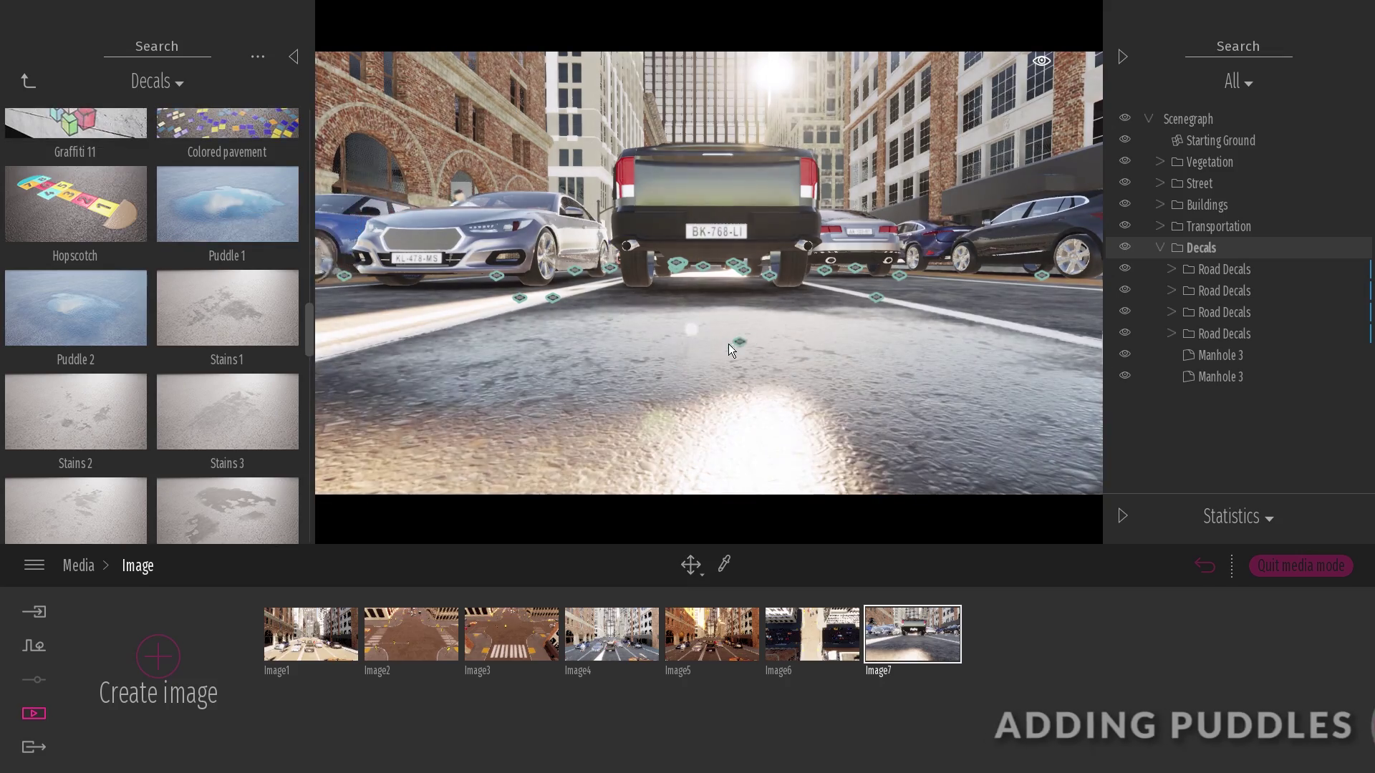
Step: Place a Puddle 1 decal on the road behind the pickup truck and add a Box Reflection Probe over it with a size of 50 m
left_click(728, 344)
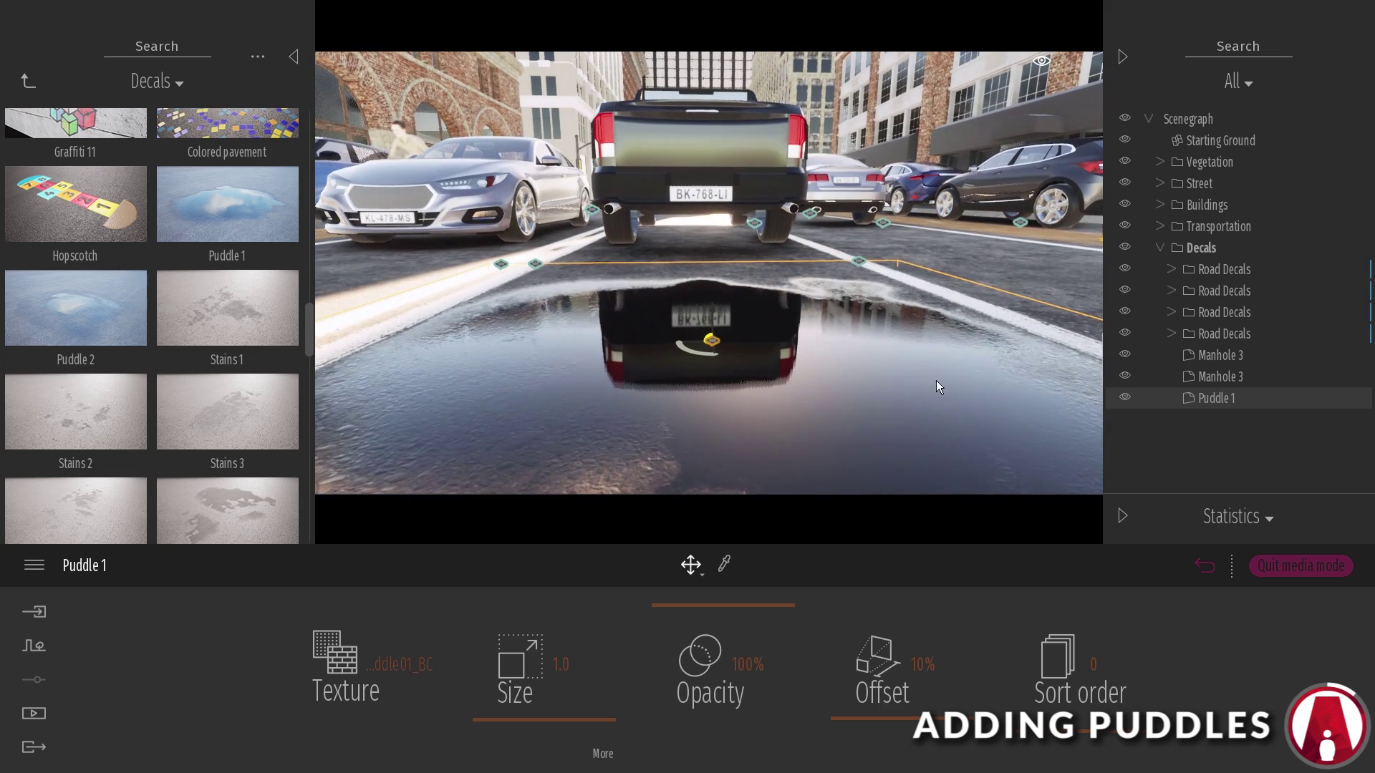
left_click(28, 81)
left_click(79, 465)
left_click(215, 157)
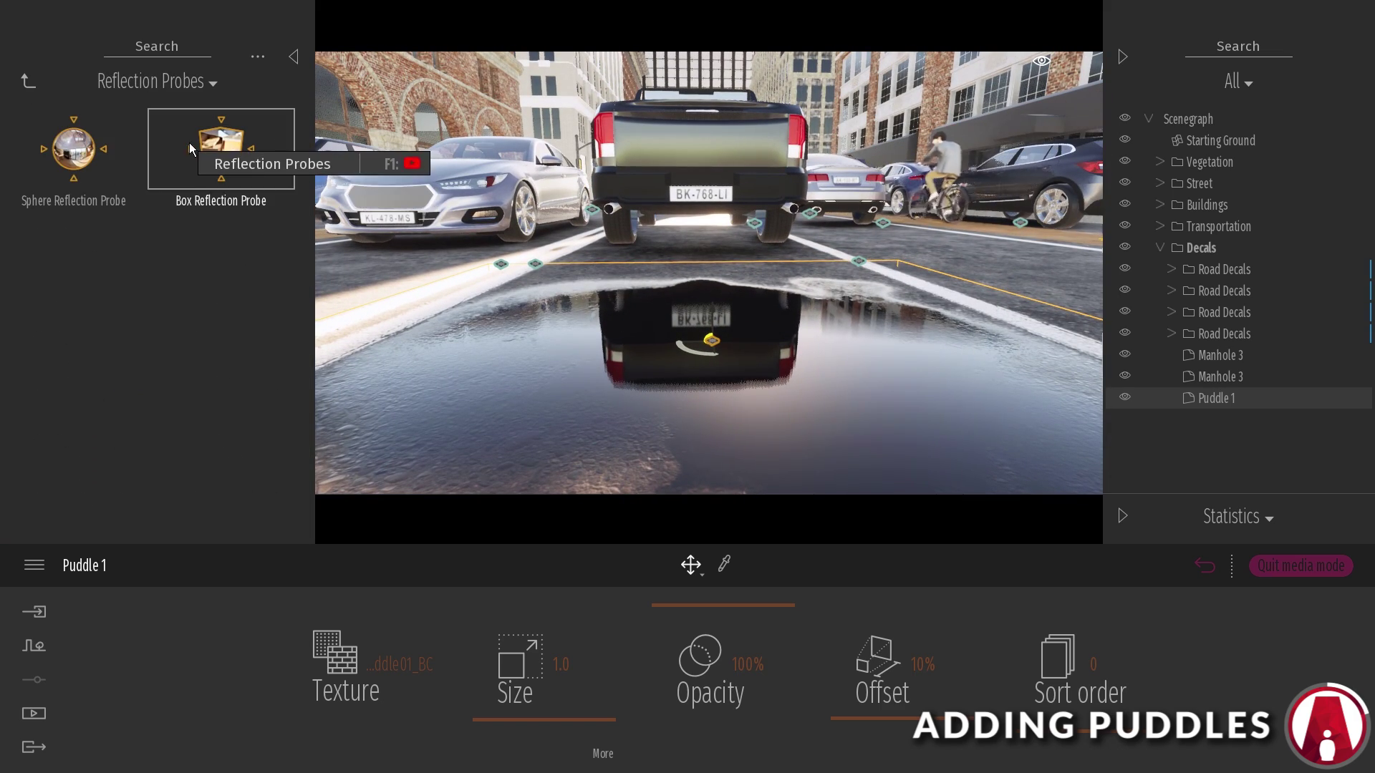
left_click_drag(207, 147, 713, 334)
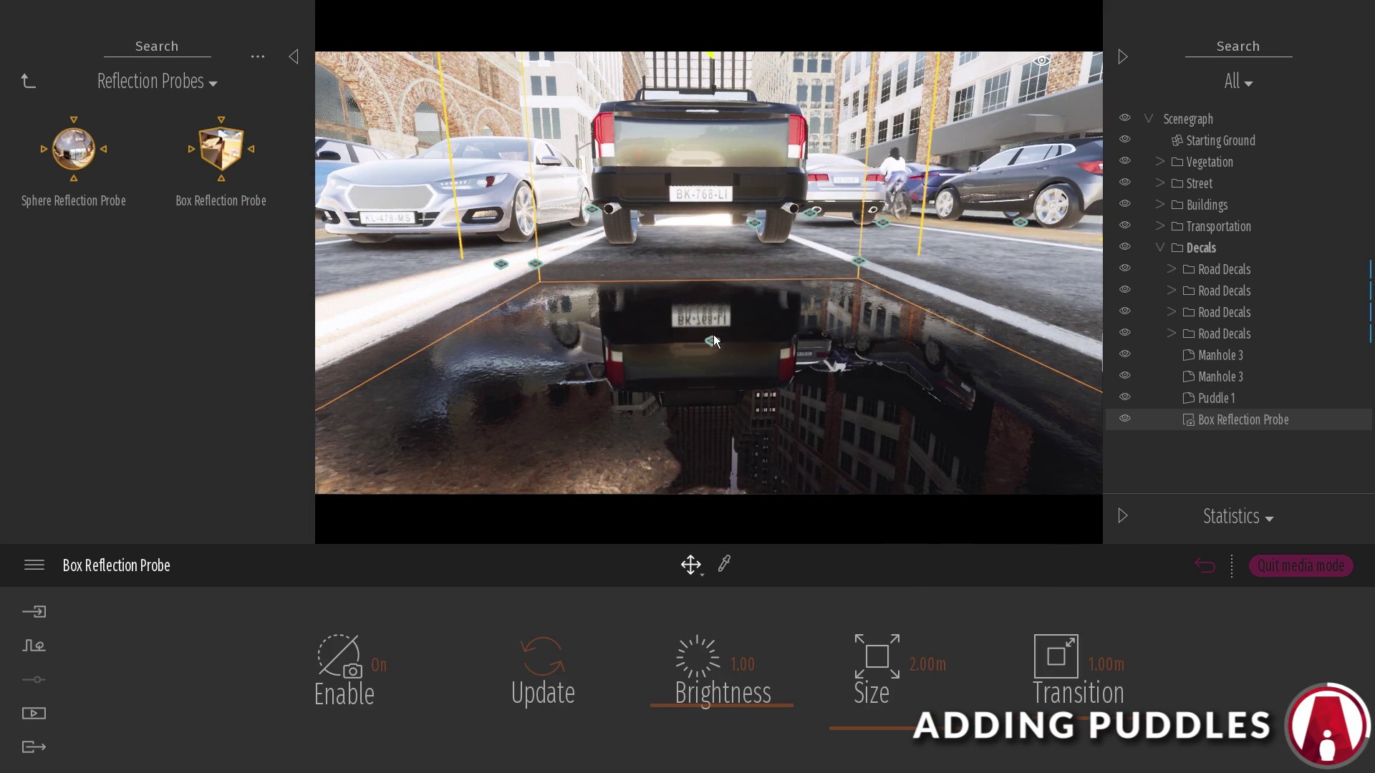
left_click_drag(879, 681, 892, 581)
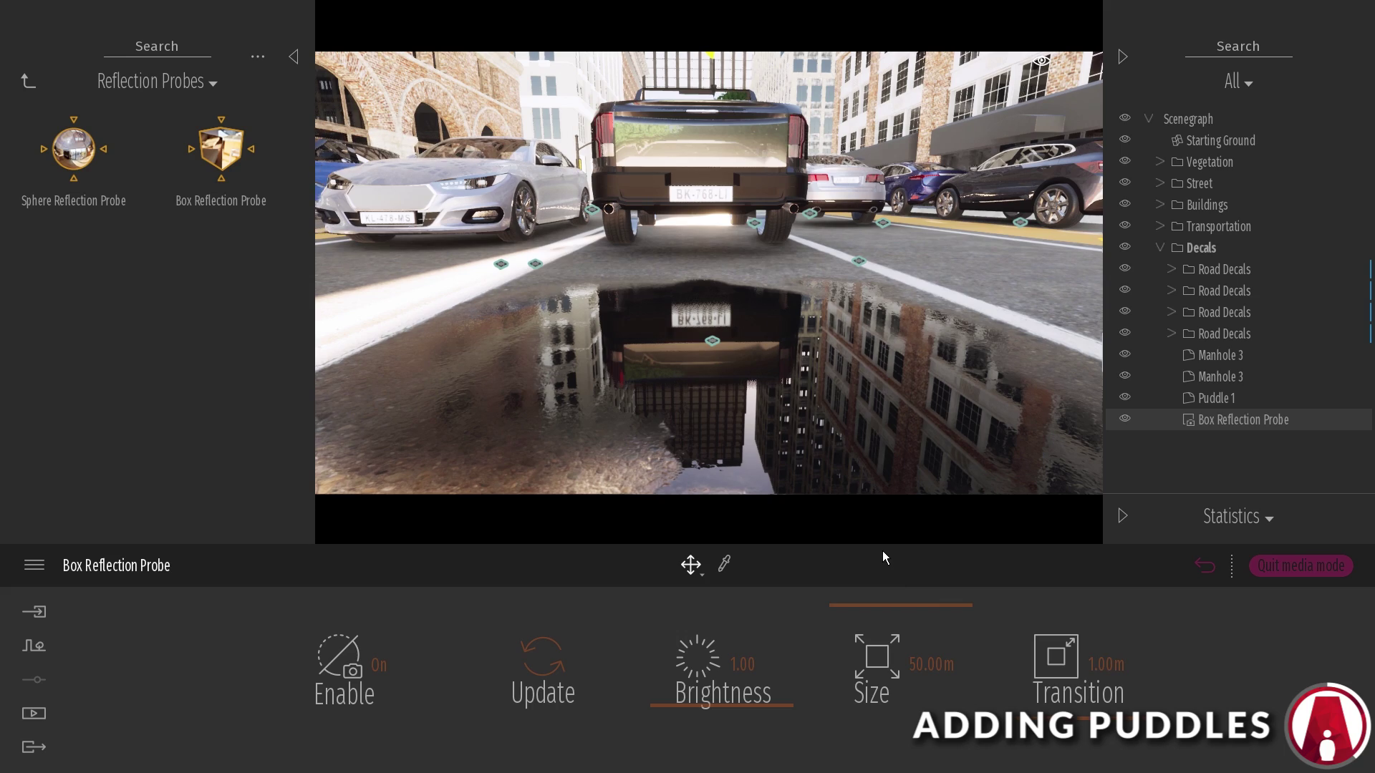
right_click_drag(882, 487, 863, 390)
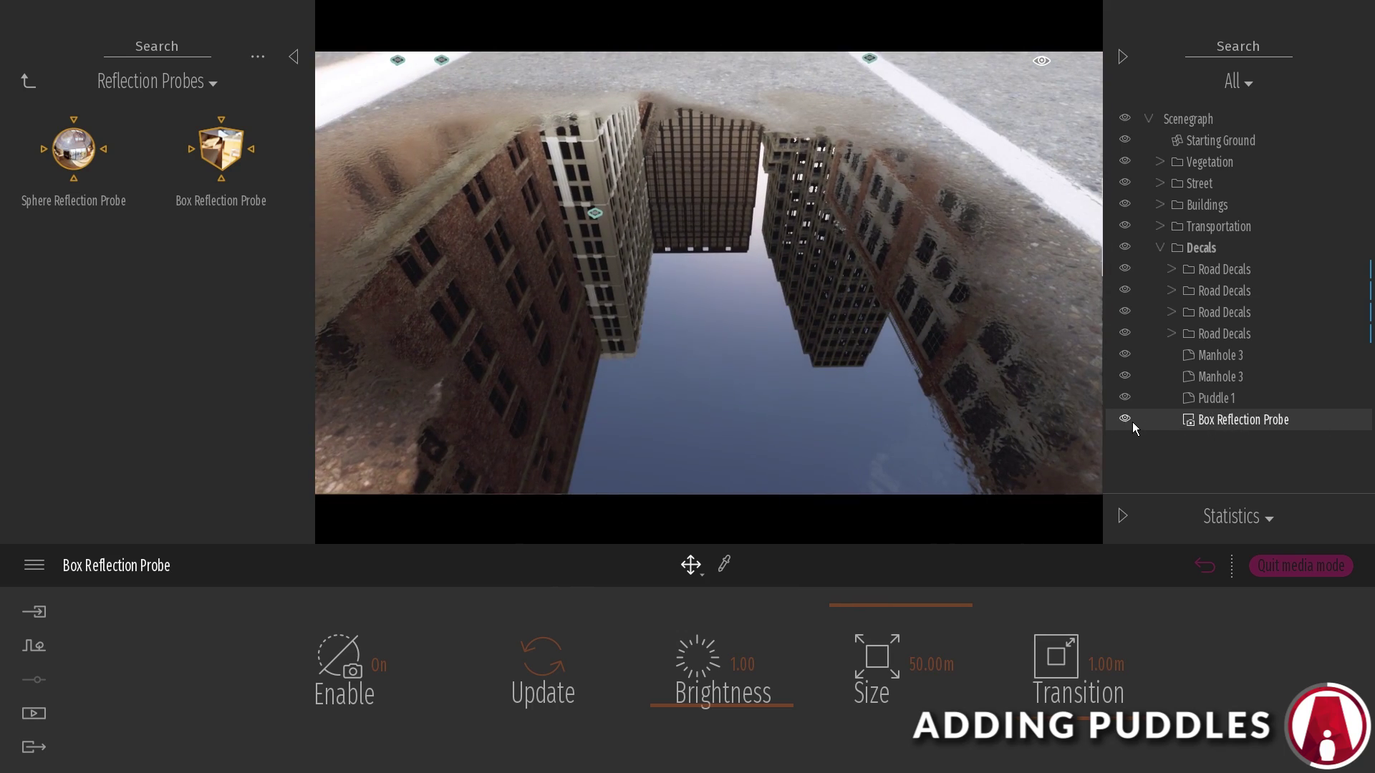
Step: Select the Puddle 1 decal and adjust its opacity, ending near 100%
left_click(599, 212)
left_click_drag(729, 636, 735, 610)
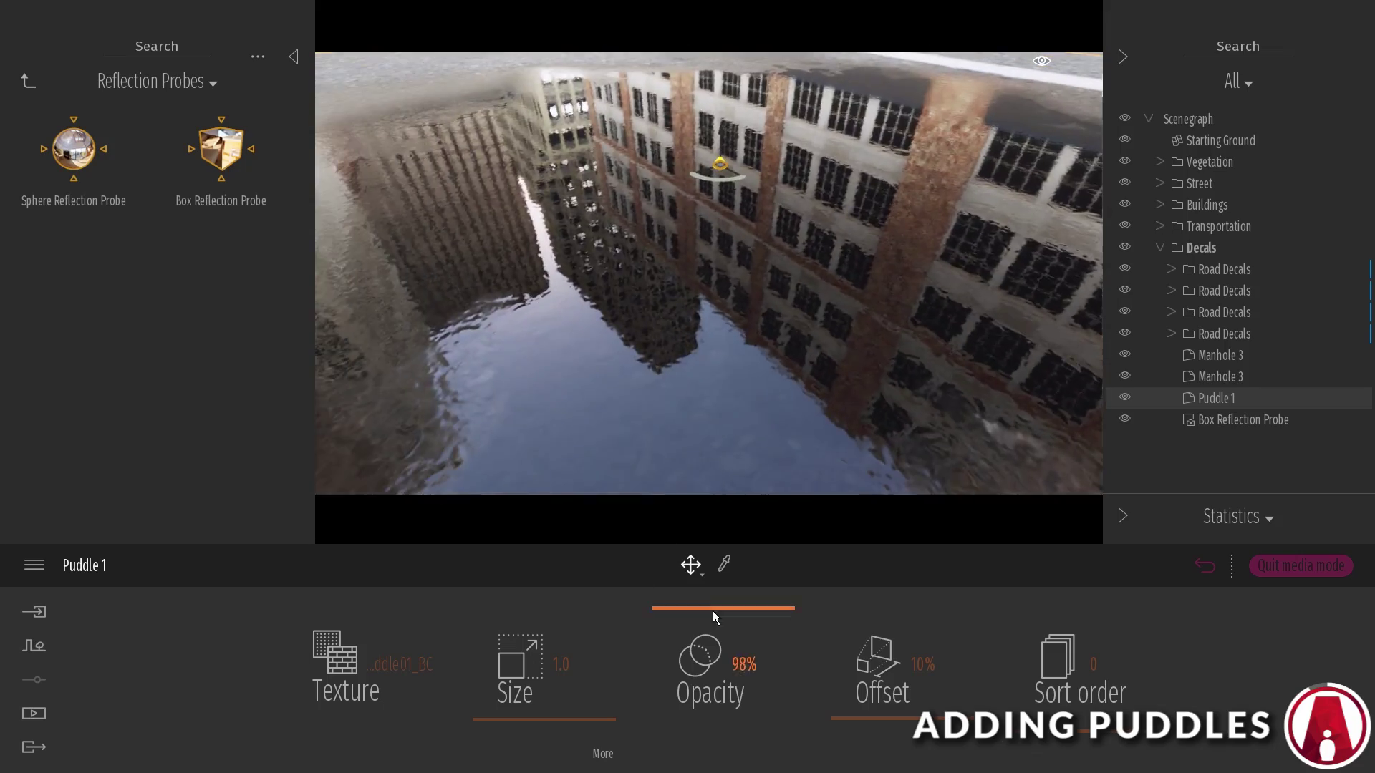
left_click_drag(713, 614, 758, 608)
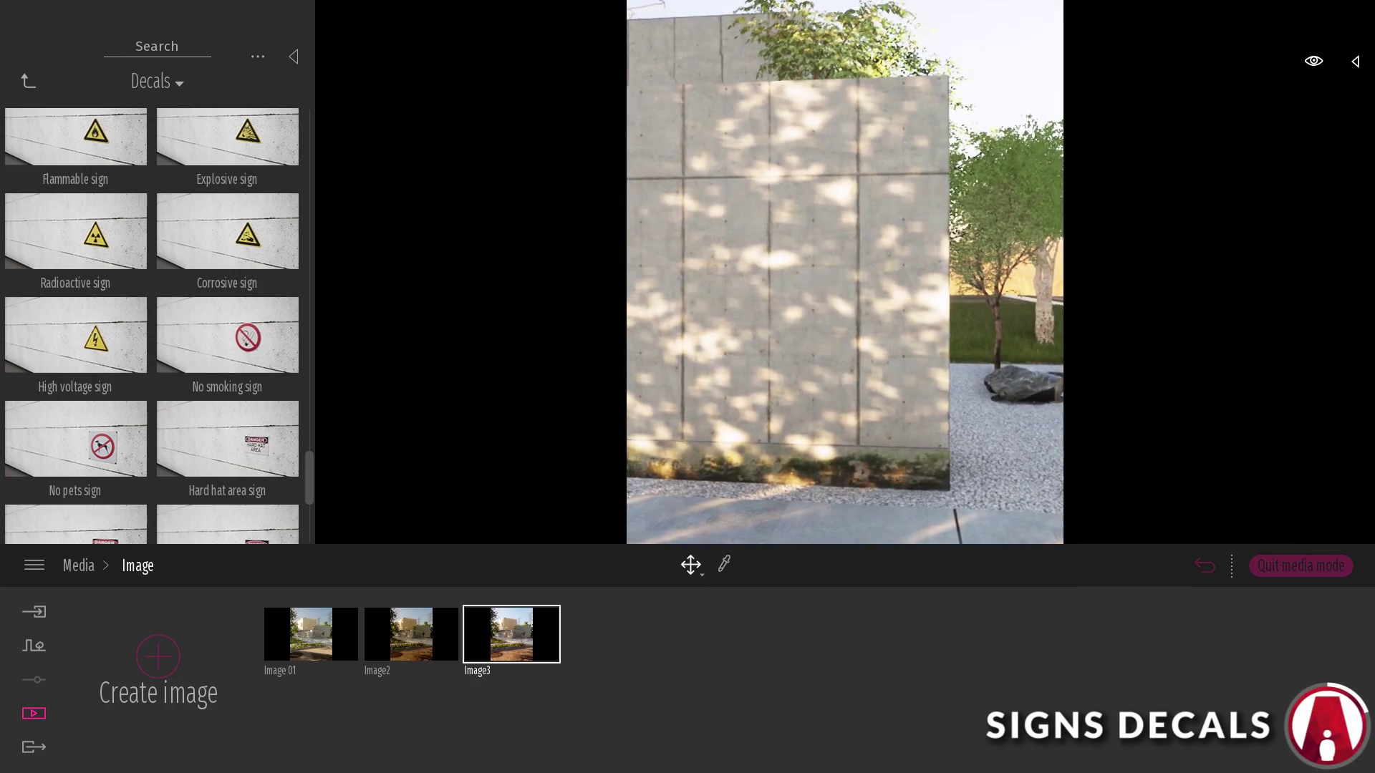
Step: Place a No pets sign decal high on the concrete wall and set its size to 2.0
left_click_drag(108, 440, 816, 254)
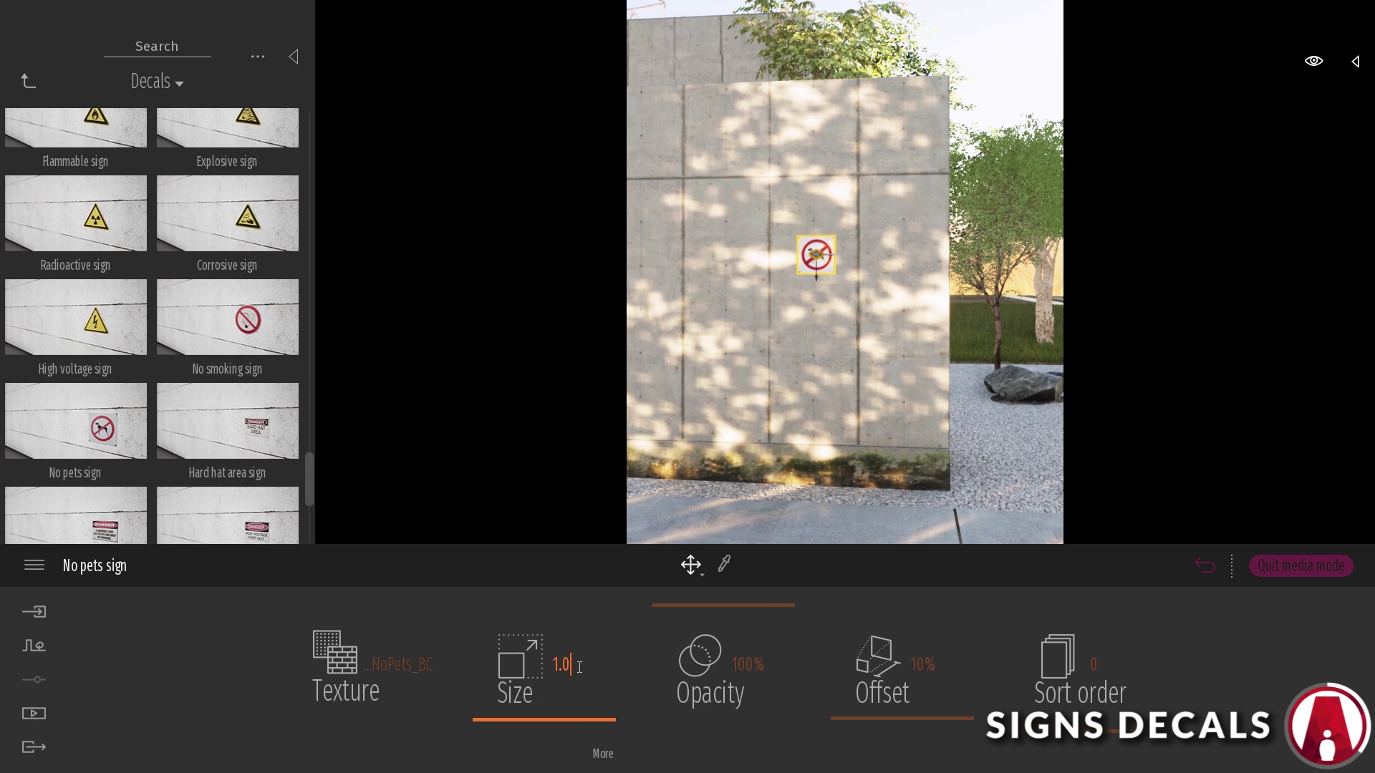
key("BackSpace")
key("BackSpace")
key("BackSpace")
type("2")
key("Return")
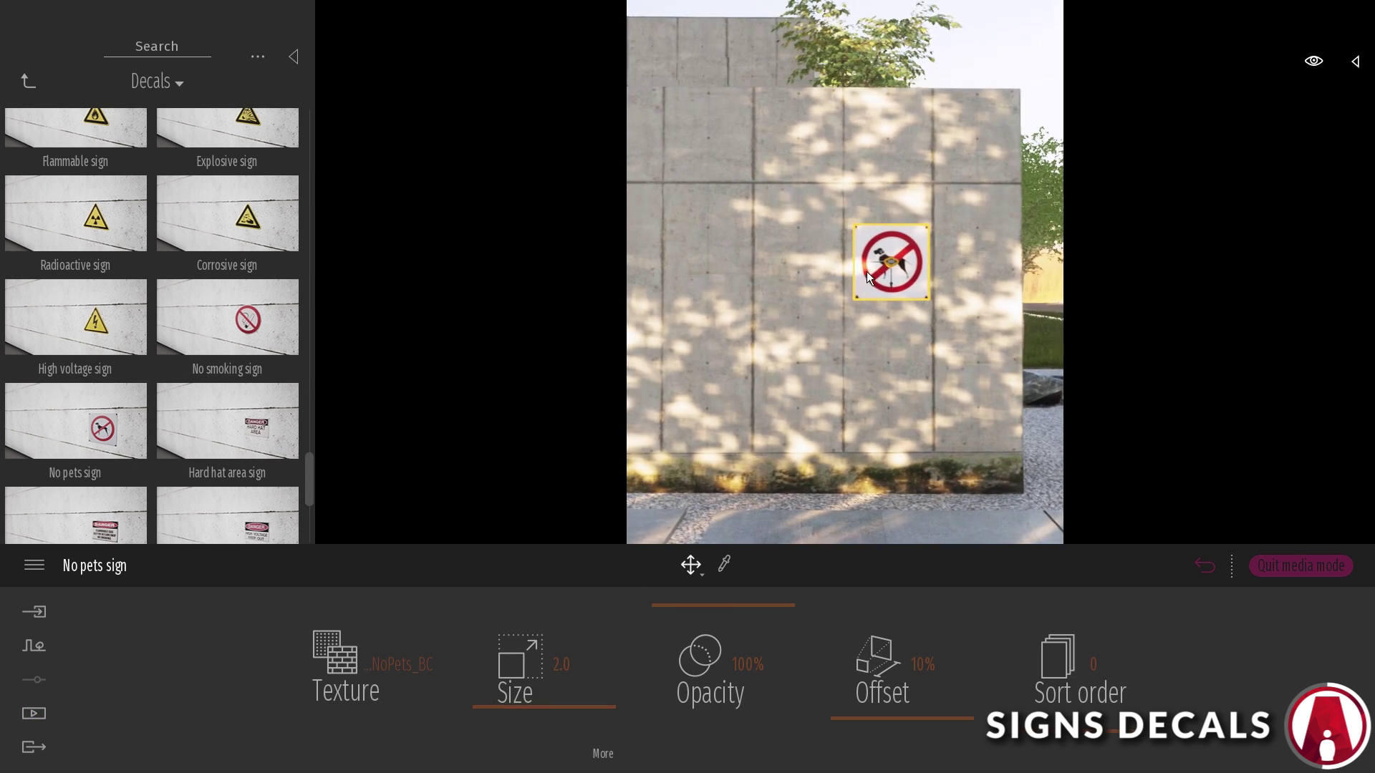
left_click_drag(883, 222, 891, 222)
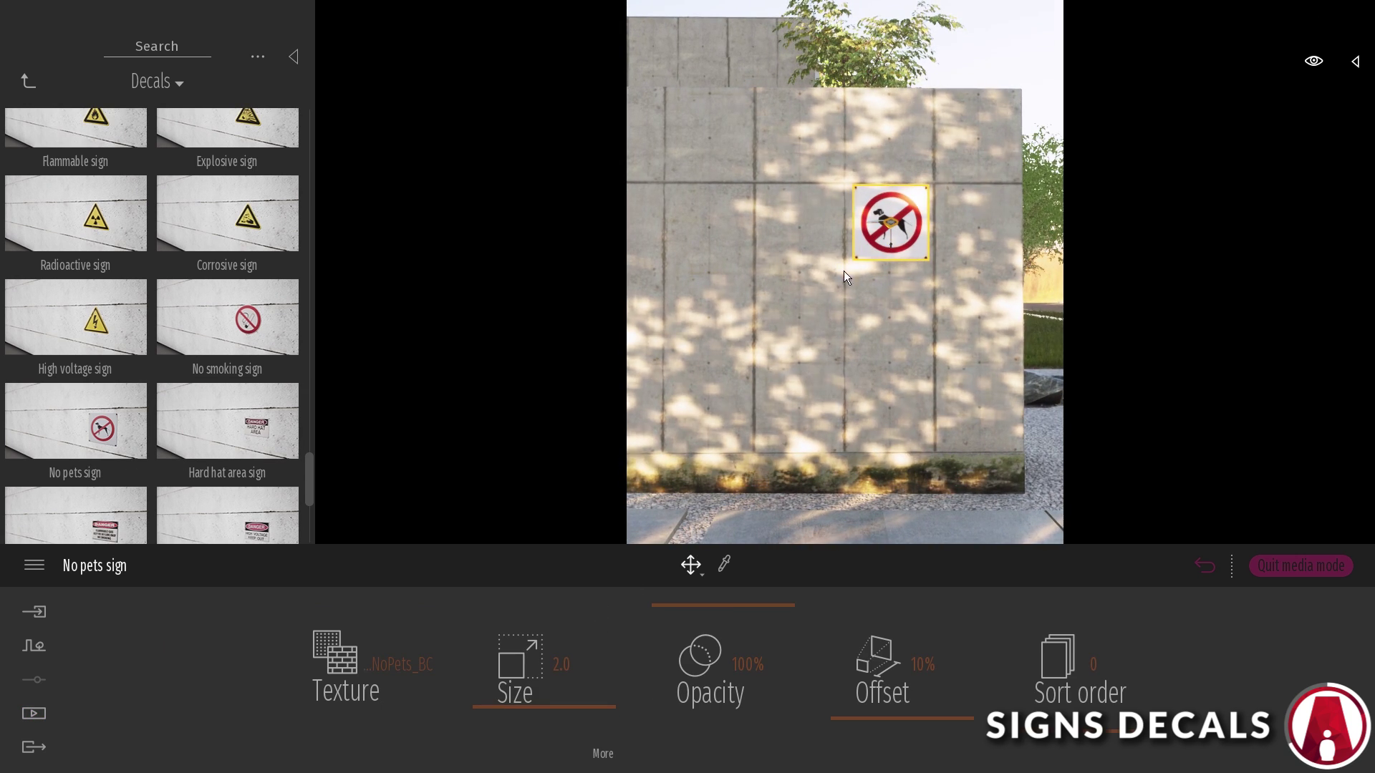
Step: Place a Doorphone decal on the concrete wall beside the slatted gate
scroll(216, 445, "down", 5)
scroll(216, 445, "down", 15)
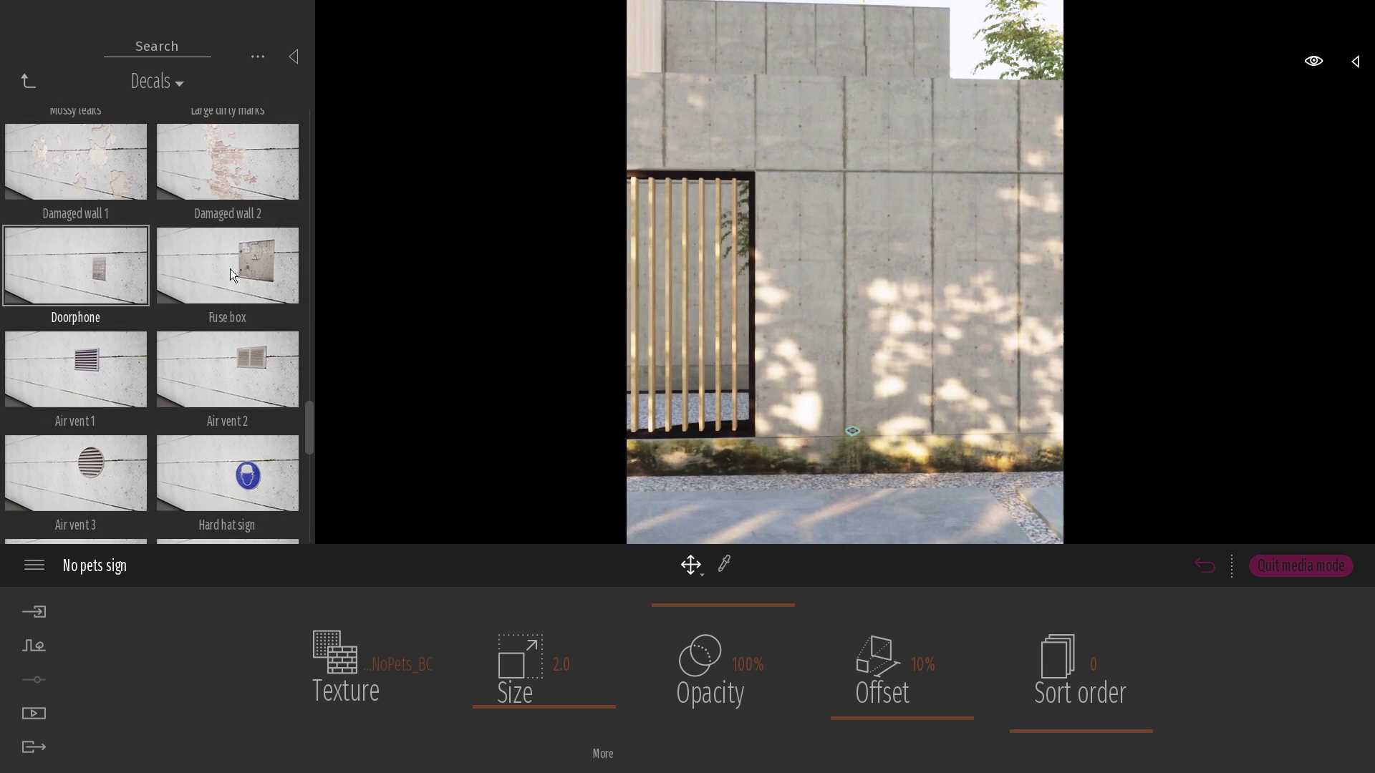
left_click(76, 265)
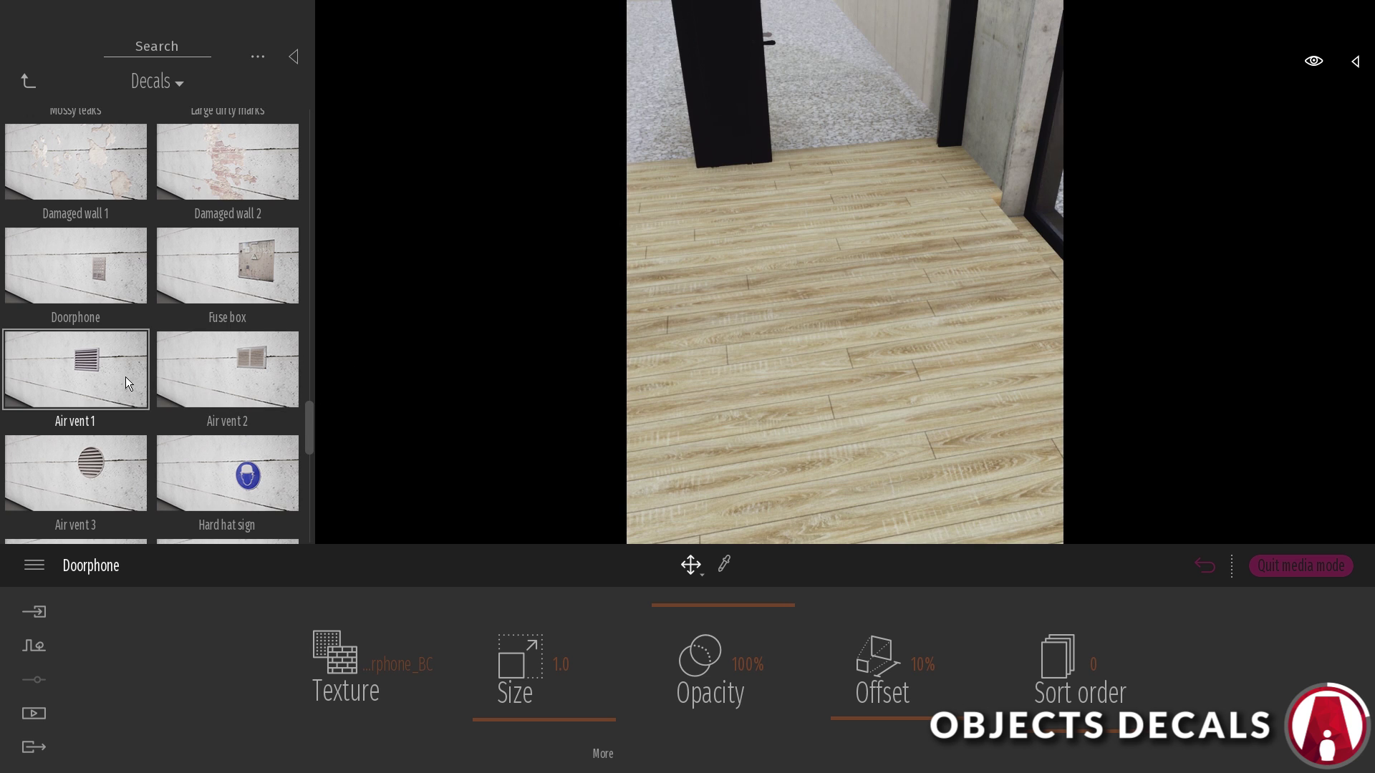
Step: Place an Air vent 1 decal on the wooden floor near the door and an Air vent 2 decal on the wood-clad facade
left_click_drag(866, 324, 895, 208)
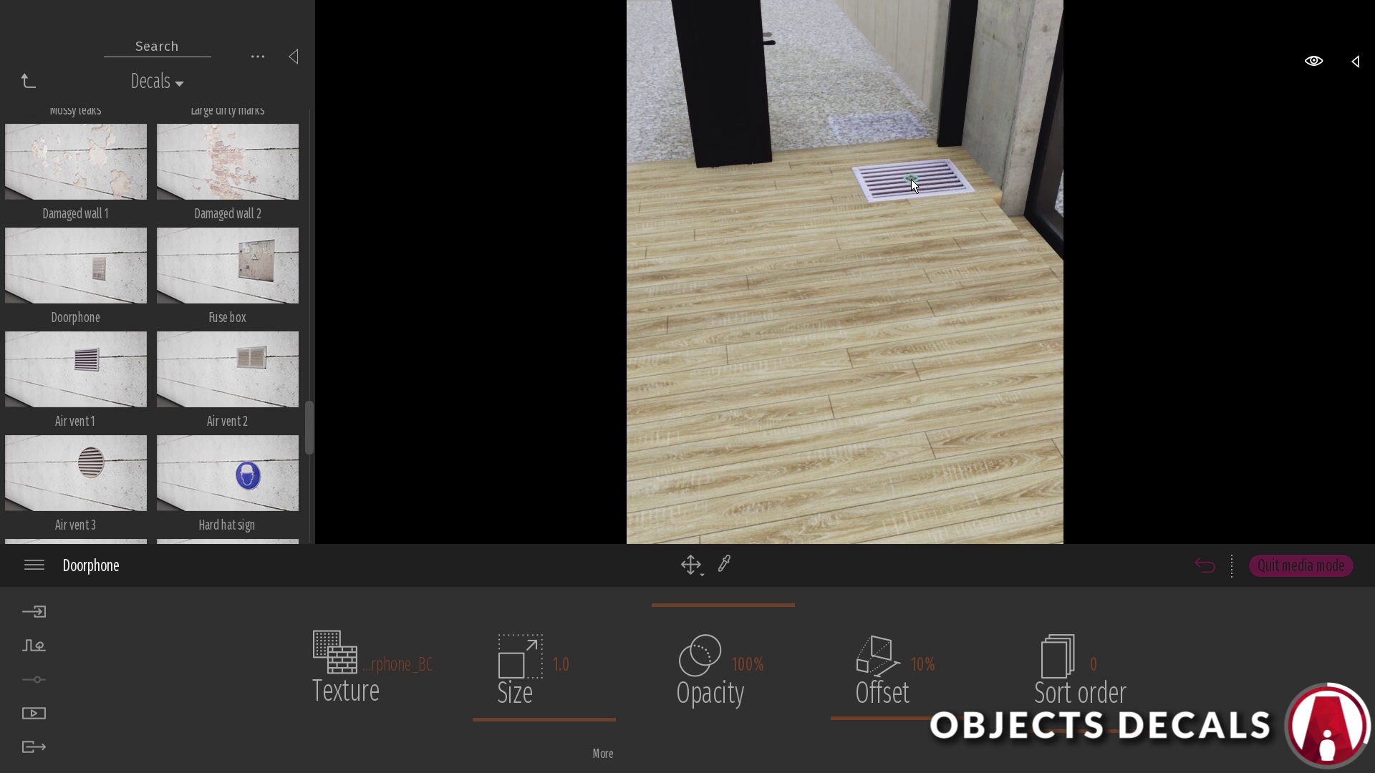
left_click(910, 179)
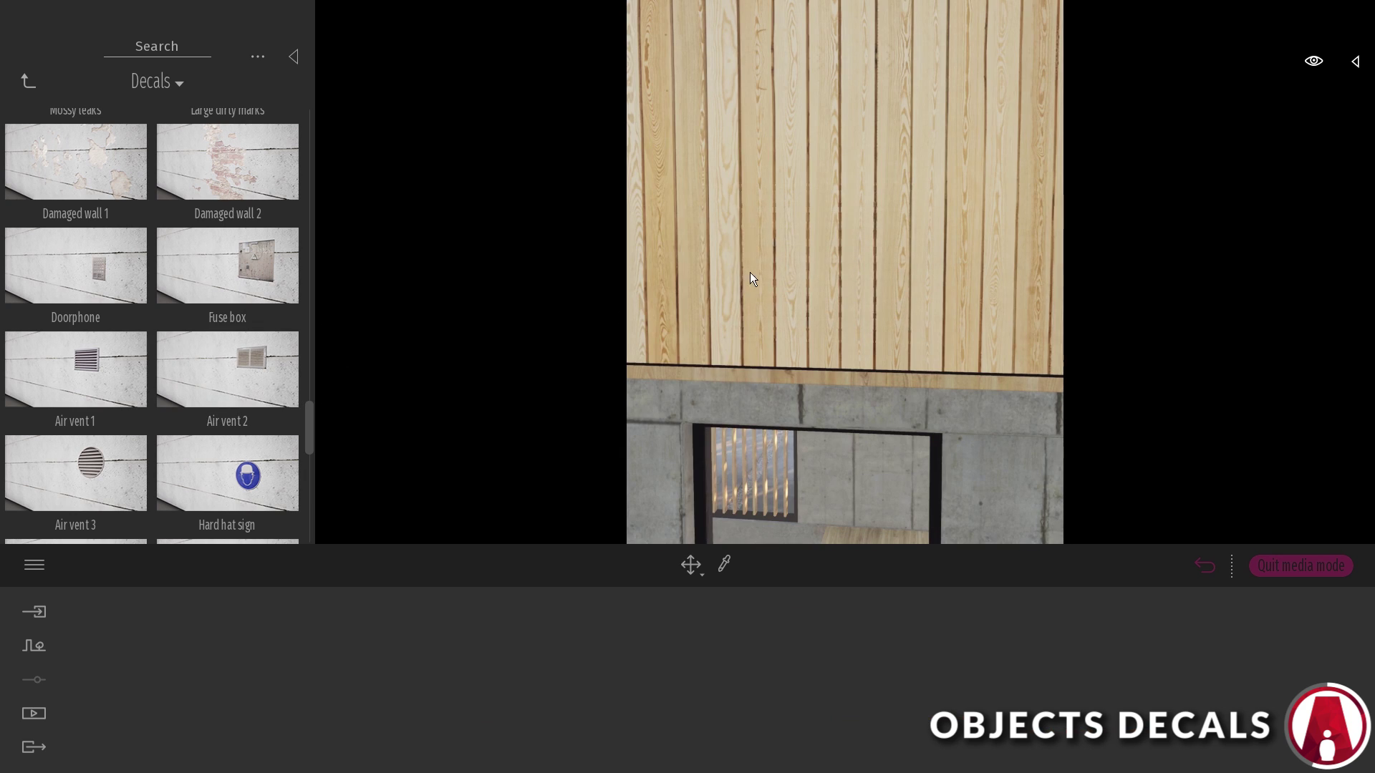
left_click_drag(749, 272, 822, 264)
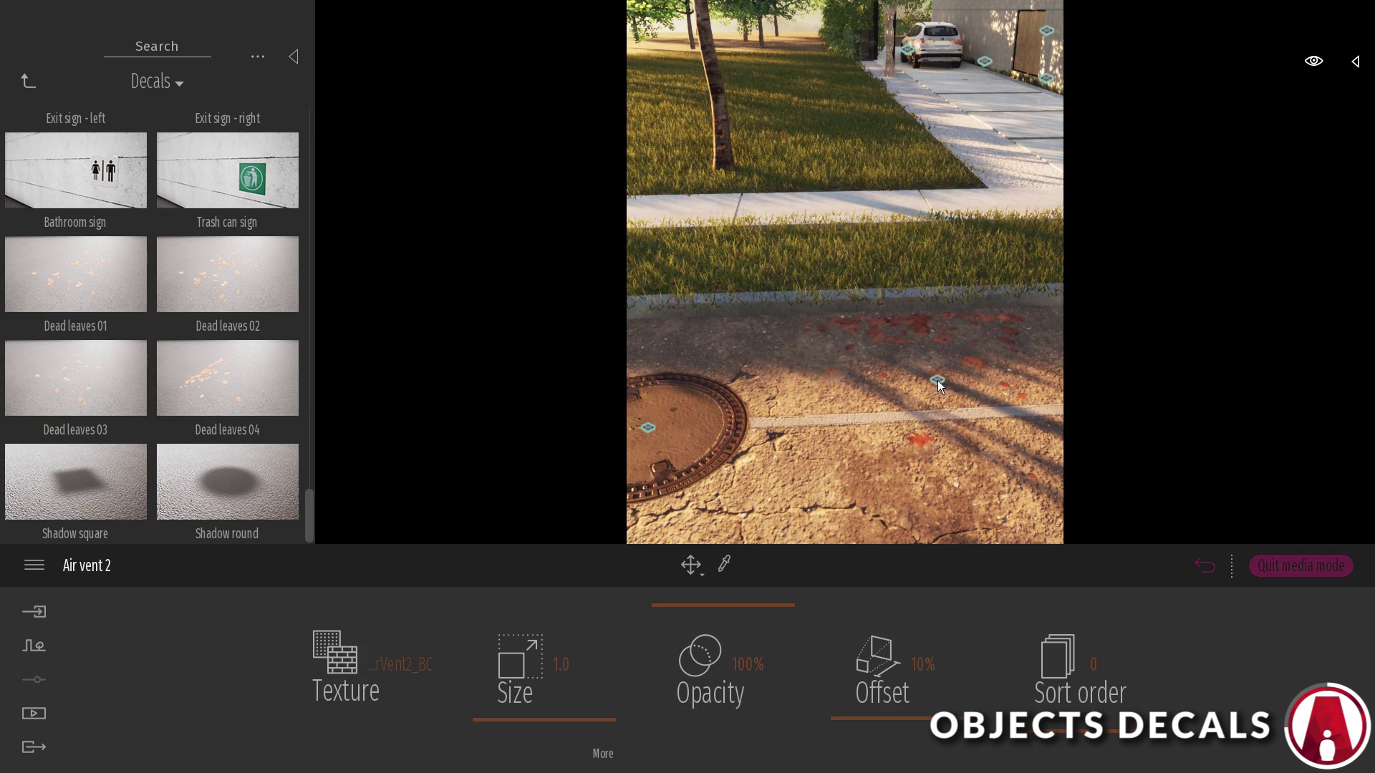
Step: Select the dead leaves decal on the road beside the manhole
left_click(929, 379)
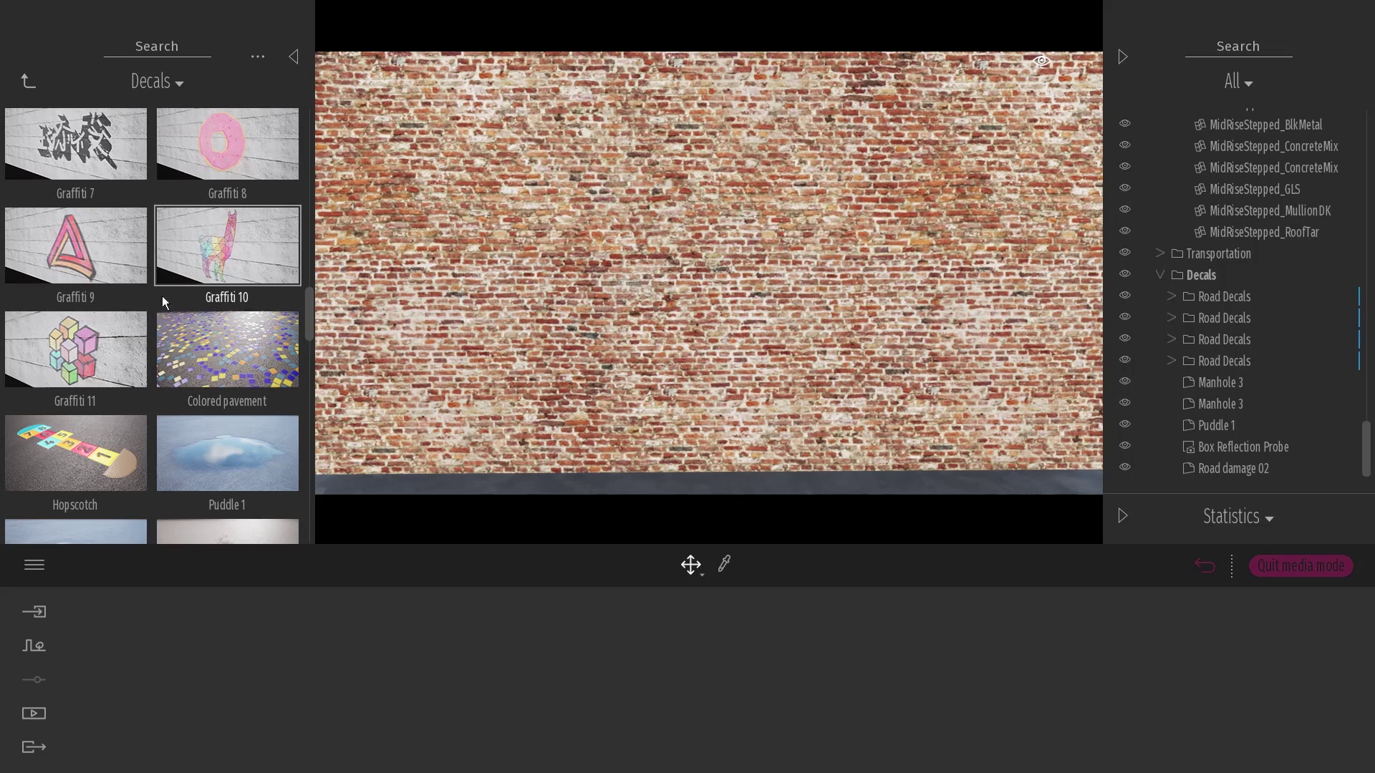
Step: Place a Graffiti 10 decal on the flat brick wall and lower its opacity to about 62%
left_click_drag(163, 297, 749, 281)
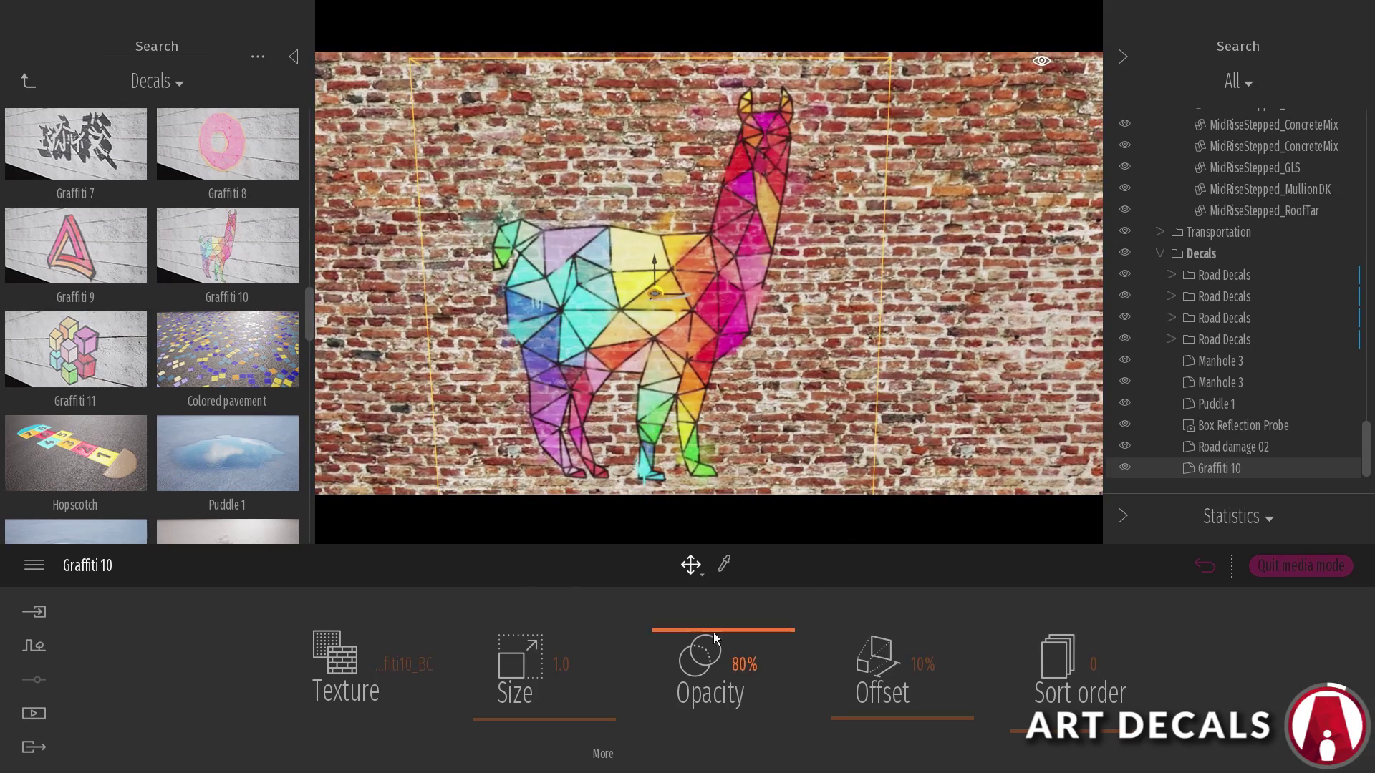
left_click_drag(708, 646, 769, 654)
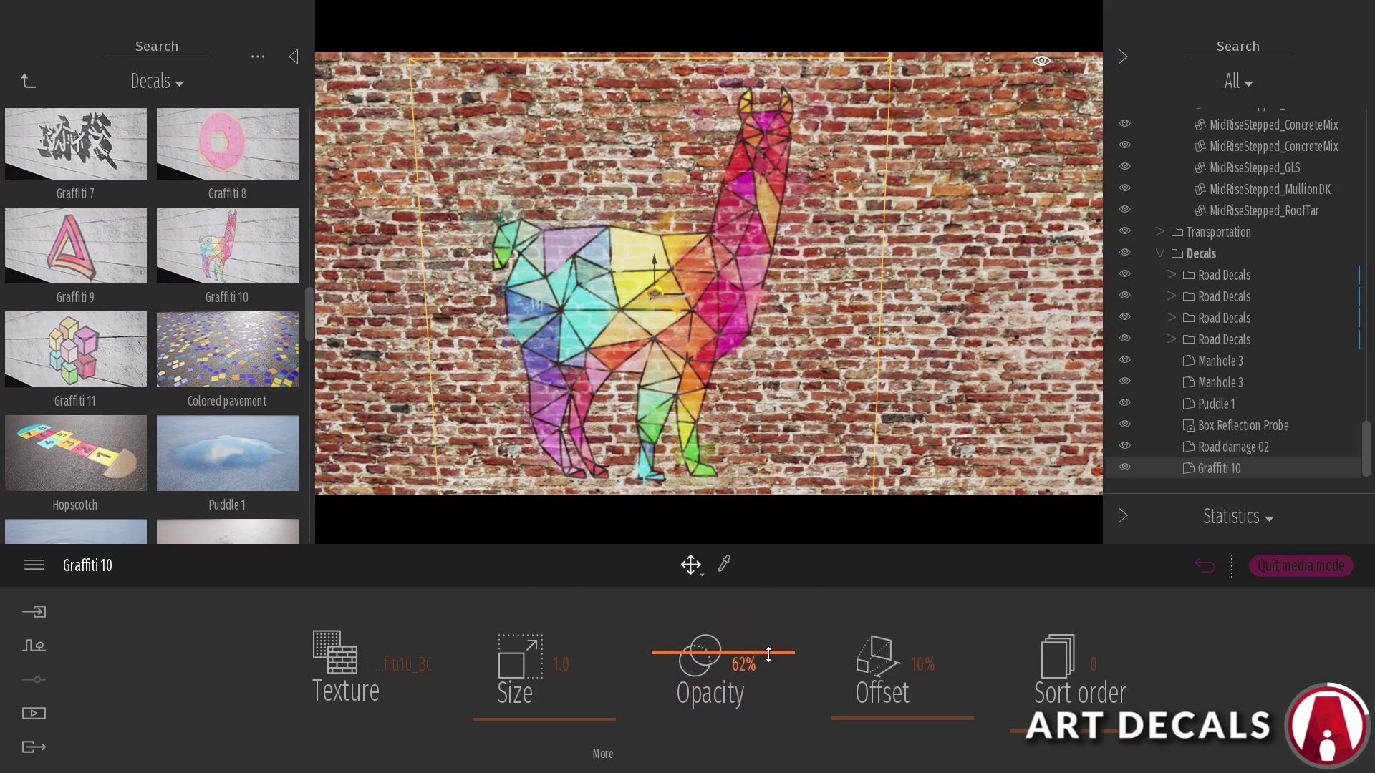
Step: Place a Graffiti 11 decal on the pavement in front of the brick wall and set its opacity to 25%
scroll(664, 217, "down", 5)
right_click_drag(664, 216, 643, 260)
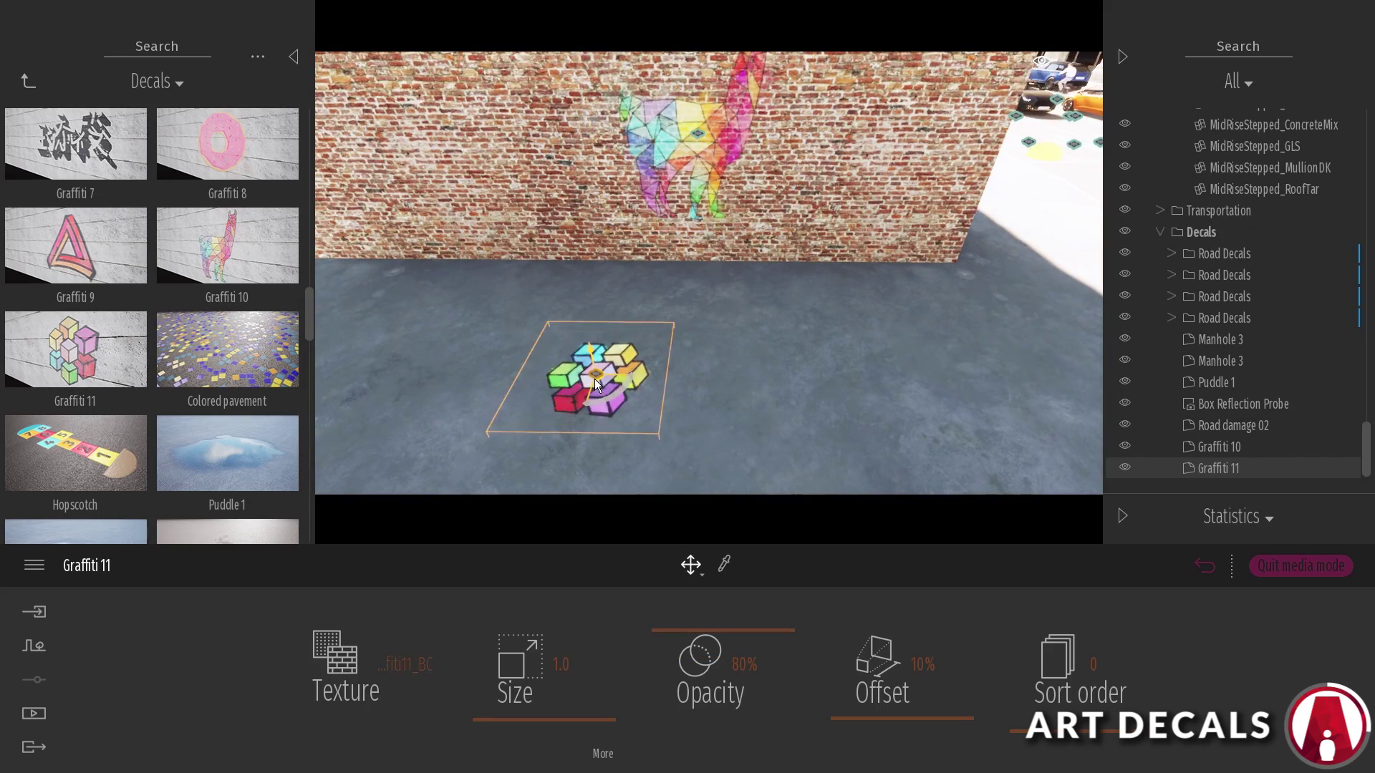
key("f")
left_click_drag(695, 631, 699, 700)
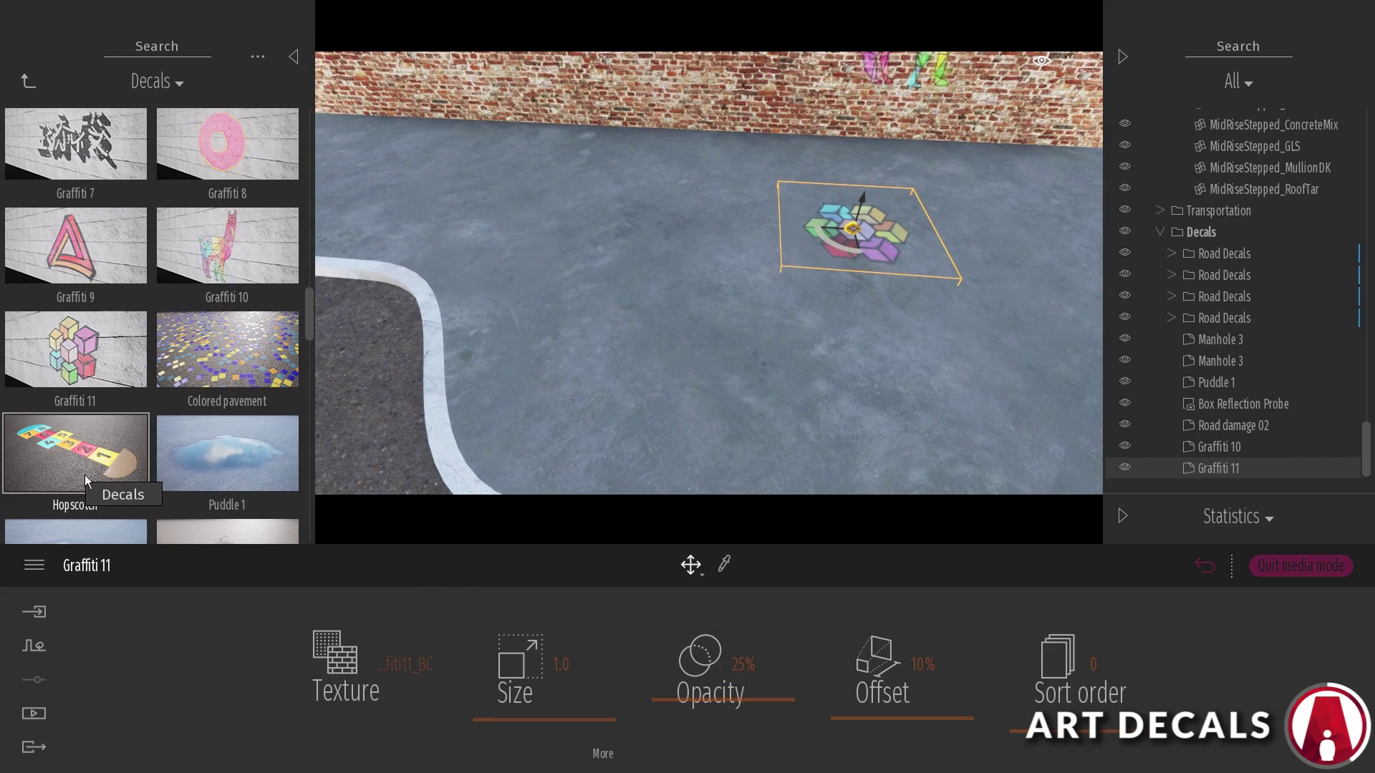
Step: Place a Hopscotch decal on the pavement beside the Graffiti 11 decal and add the animated human Julian near it
left_click_drag(76, 474, 655, 238)
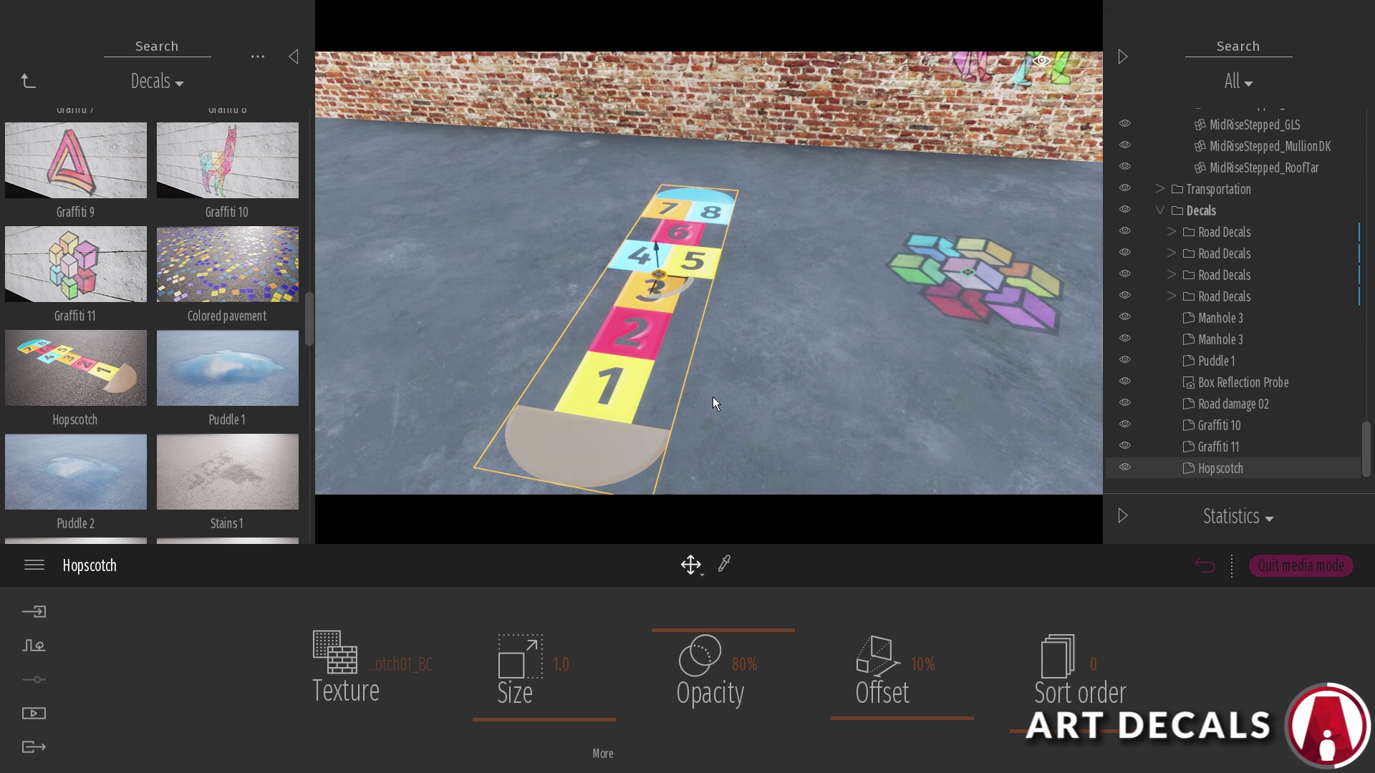
left_click(28, 82)
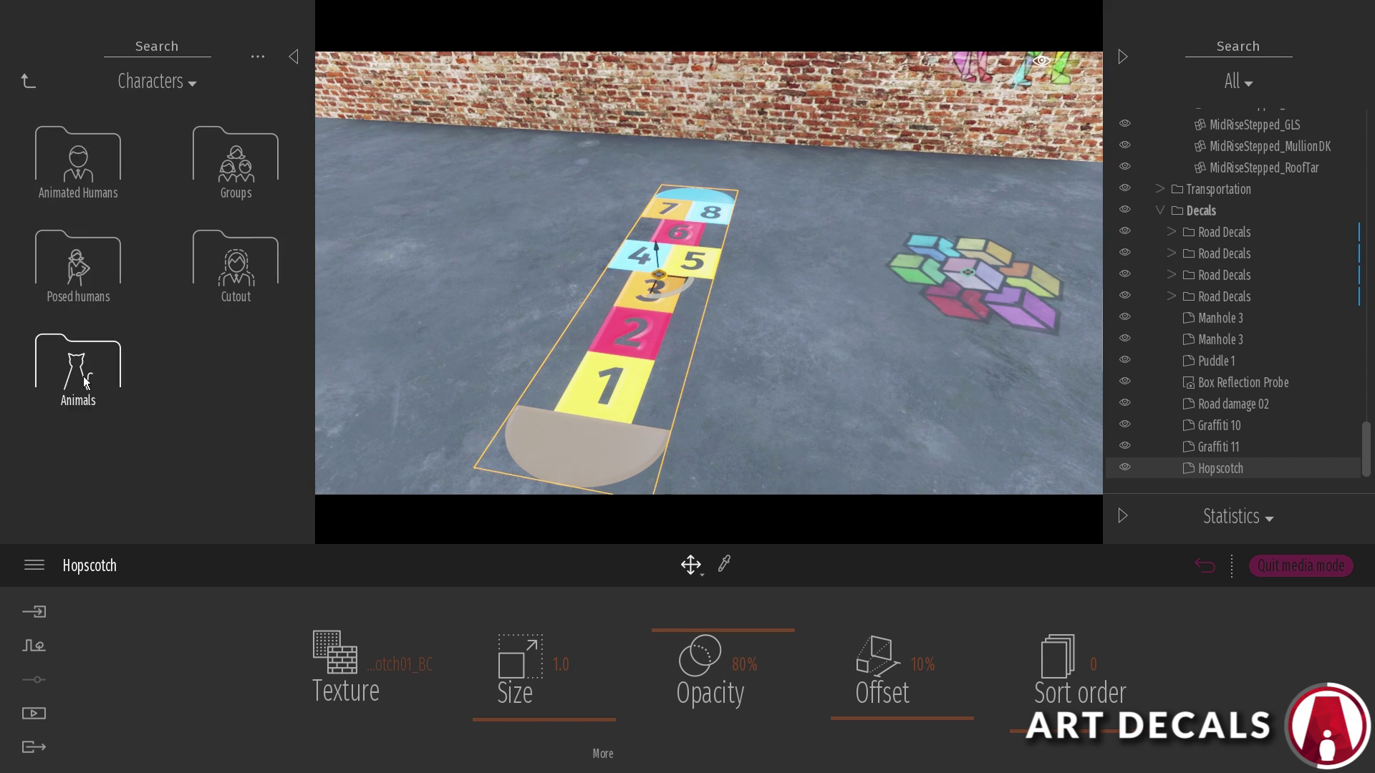
left_click(78, 161)
scroll(290, 393, "down", 10)
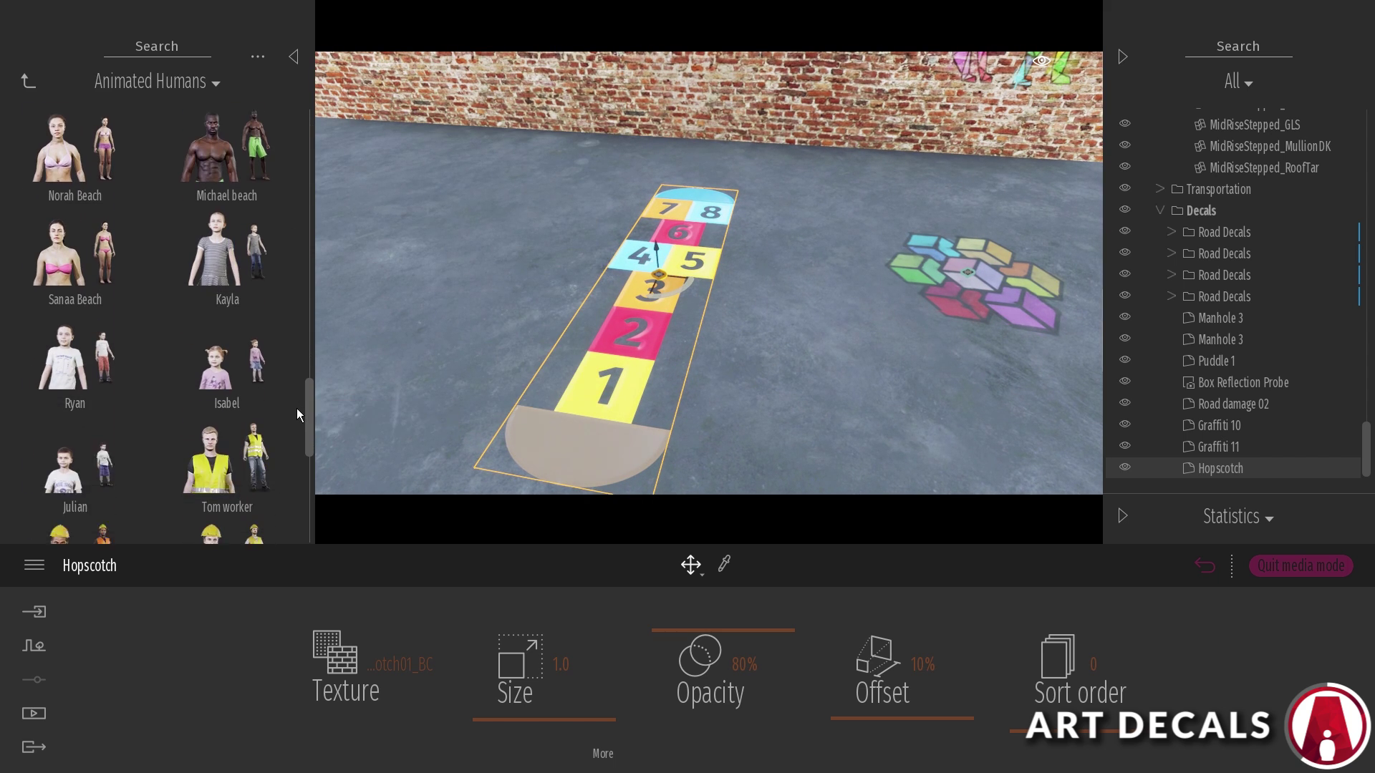
scroll(290, 394, "down", 1)
left_click_drag(75, 379, 408, 228)
left_click(698, 660)
left_click(708, 607)
Step: Delete the Hopscotch decal from the pavement
left_click(656, 275)
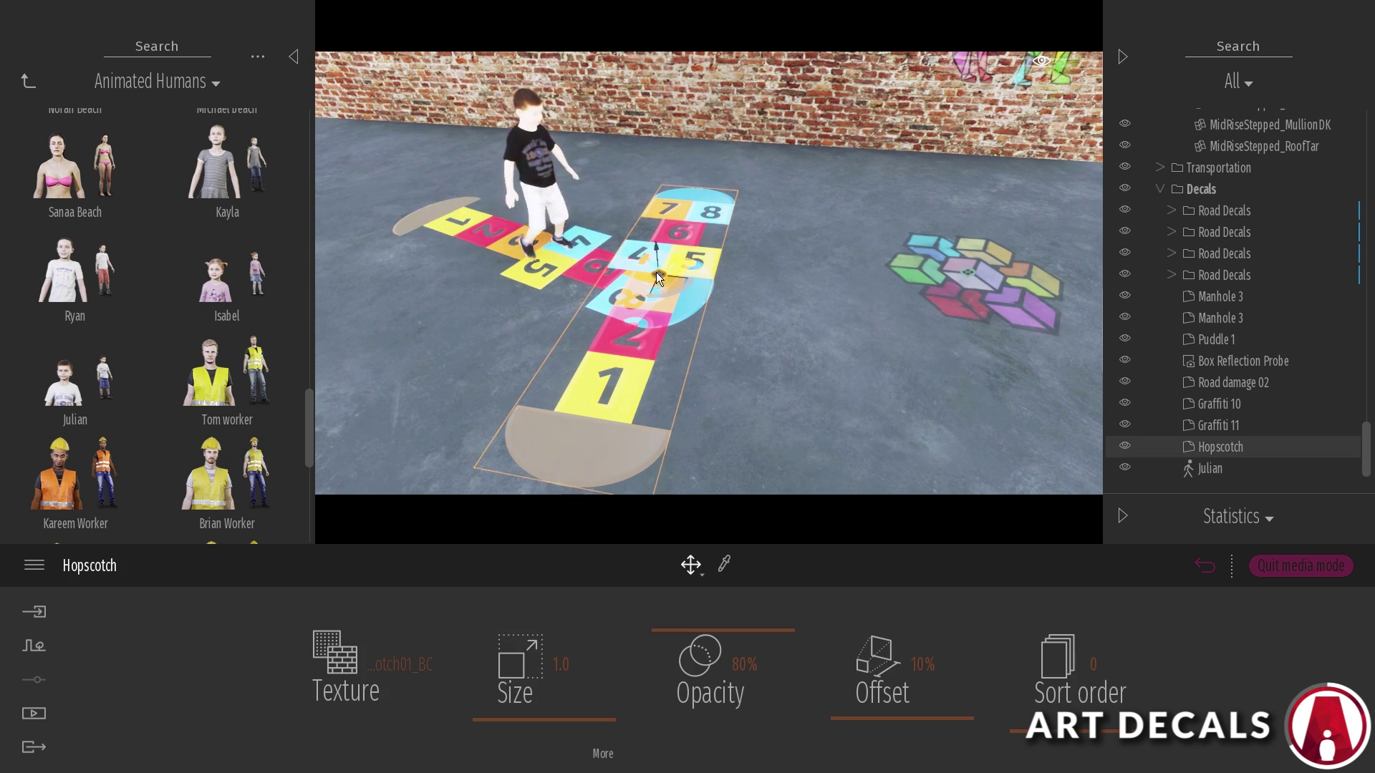
key("Delete")
Step: Place a Graffiti 10 decal on the building's rounded brick corner, with size 1.4 and offset 100%
left_click_drag(235, 207, 664, 291)
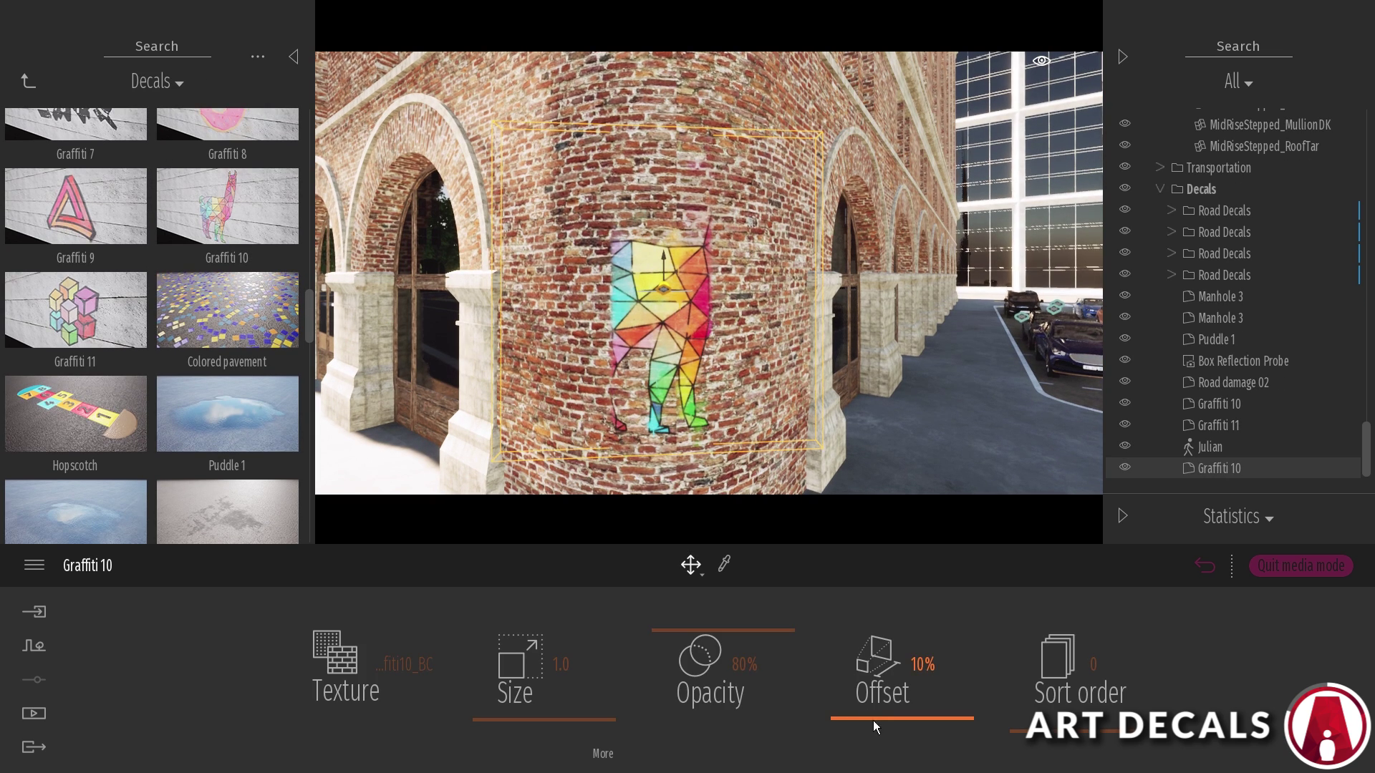
left_click_drag(883, 717, 898, 658)
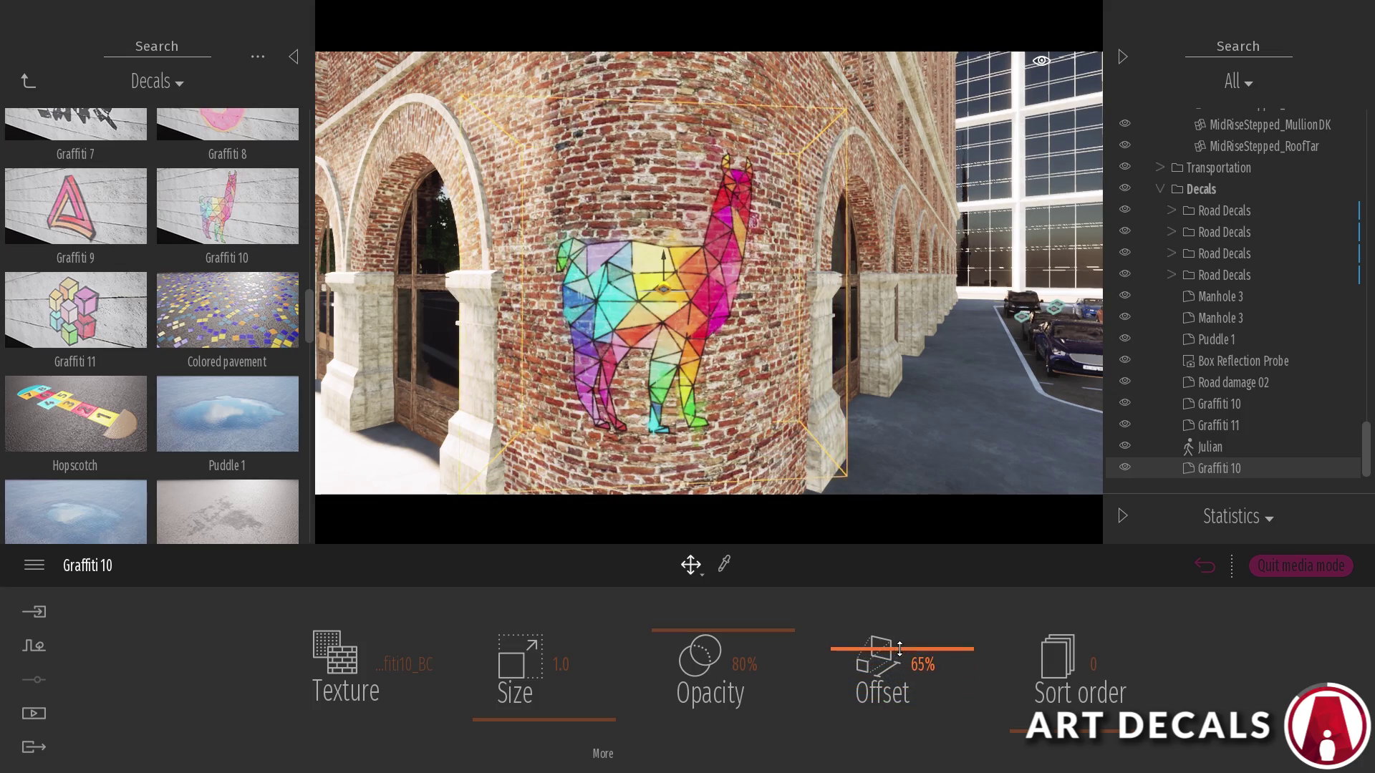
middle_click_drag(663, 286, 583, 271)
mouse_move(583, 270)
left_mouse_down()
mouse_move(574, 223)
mouse_move(584, 275)
left_mouse_up()
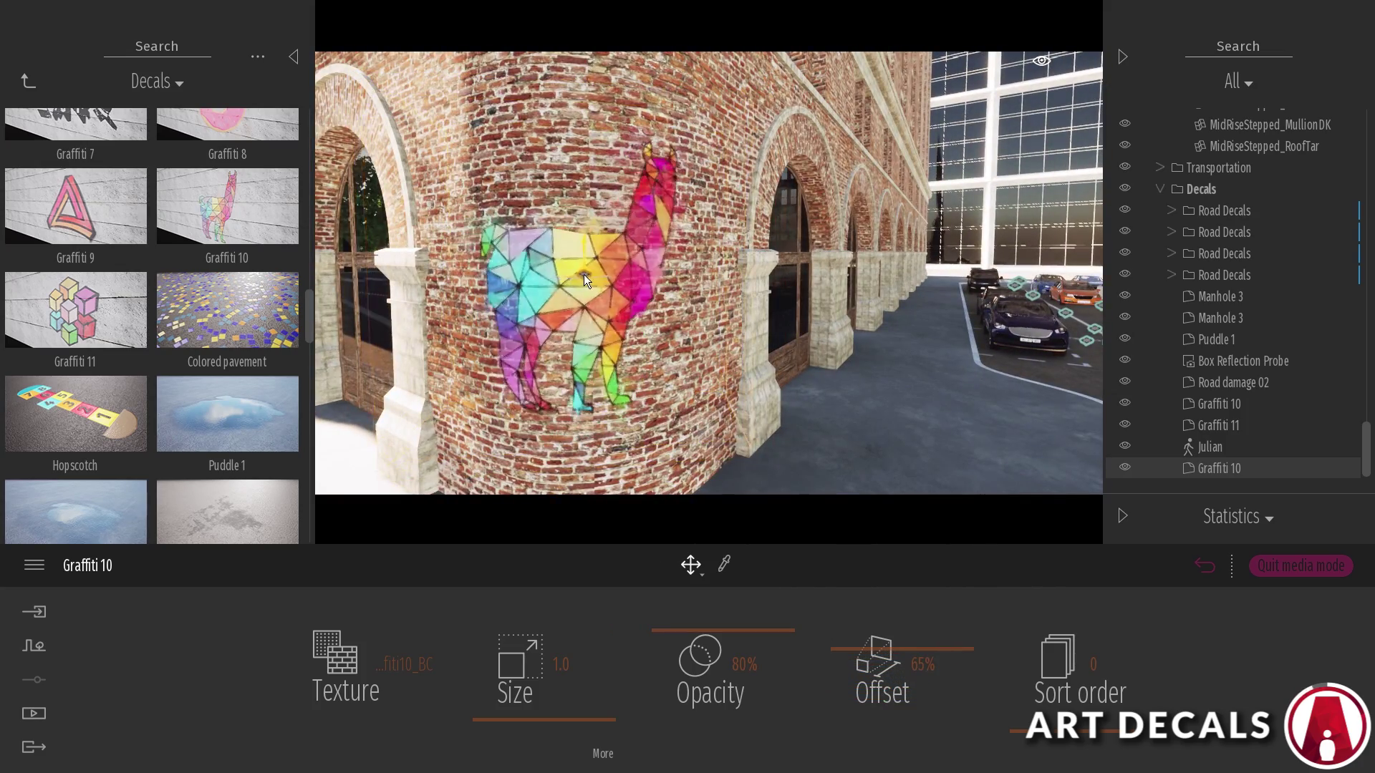
mouse_move(529, 719)
left_mouse_down()
mouse_move(528, 702)
mouse_move(537, 714)
left_mouse_up()
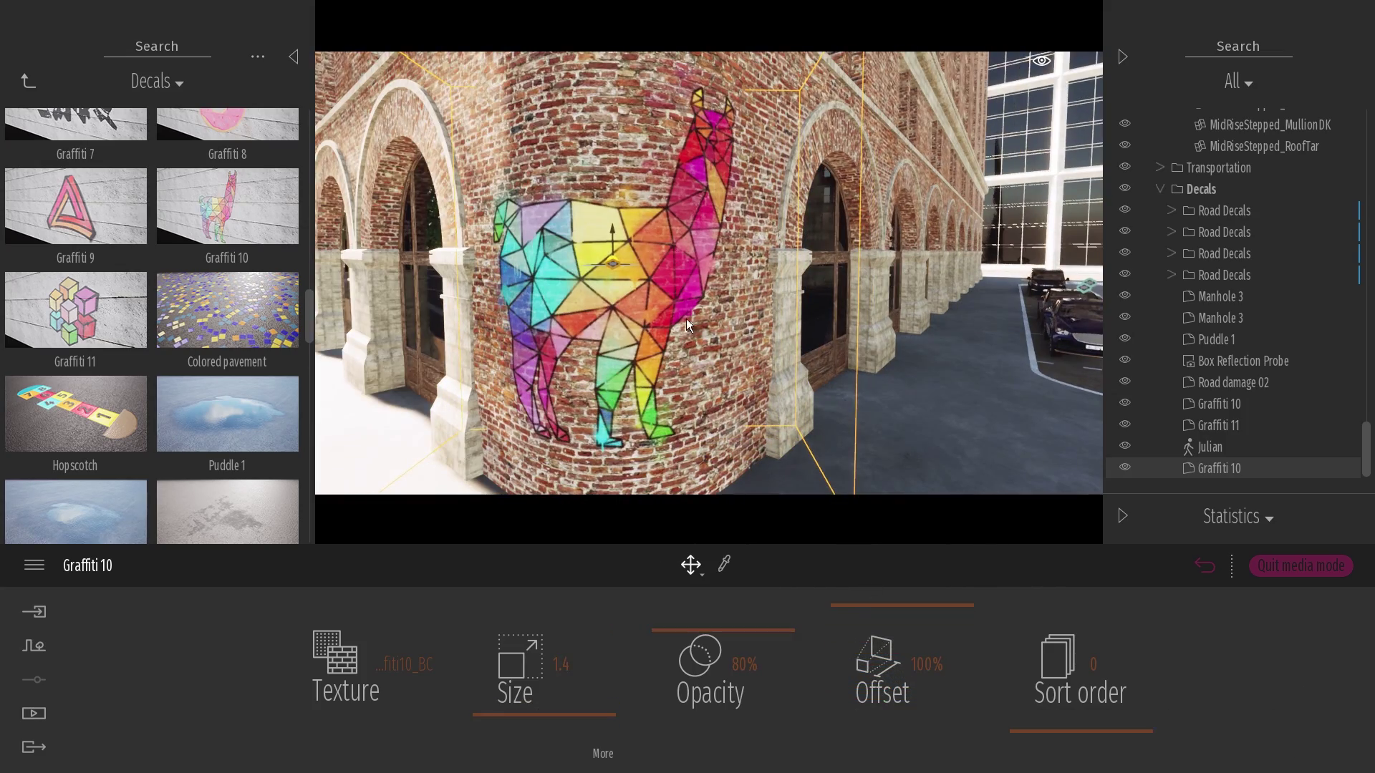
Step: Replace the corner graffiti's texture with the AI Decal image, and set its size to 0.9 and opacity to 73%
left_click(345, 673)
left_click(290, 527)
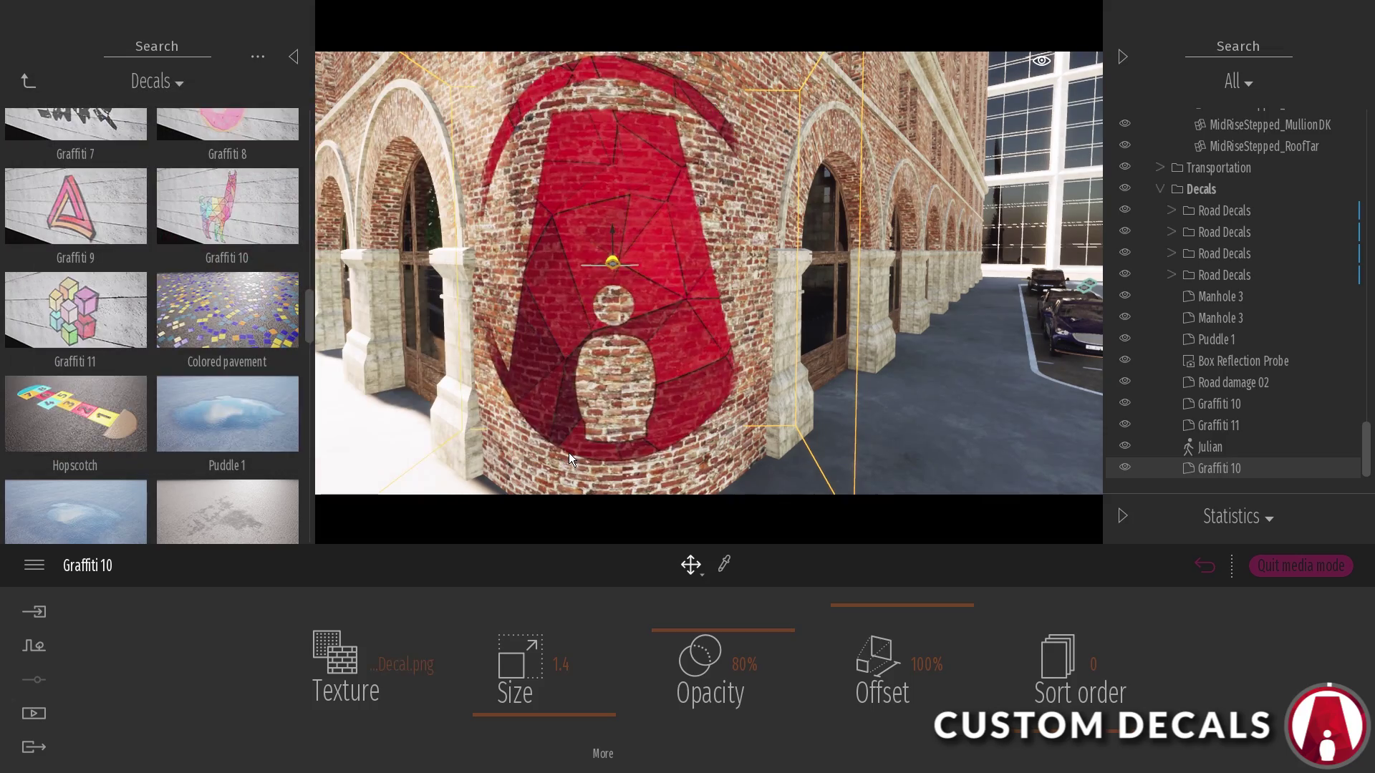
left_click_drag(544, 716, 473, 716)
left_click_drag(723, 687, 773, 688)
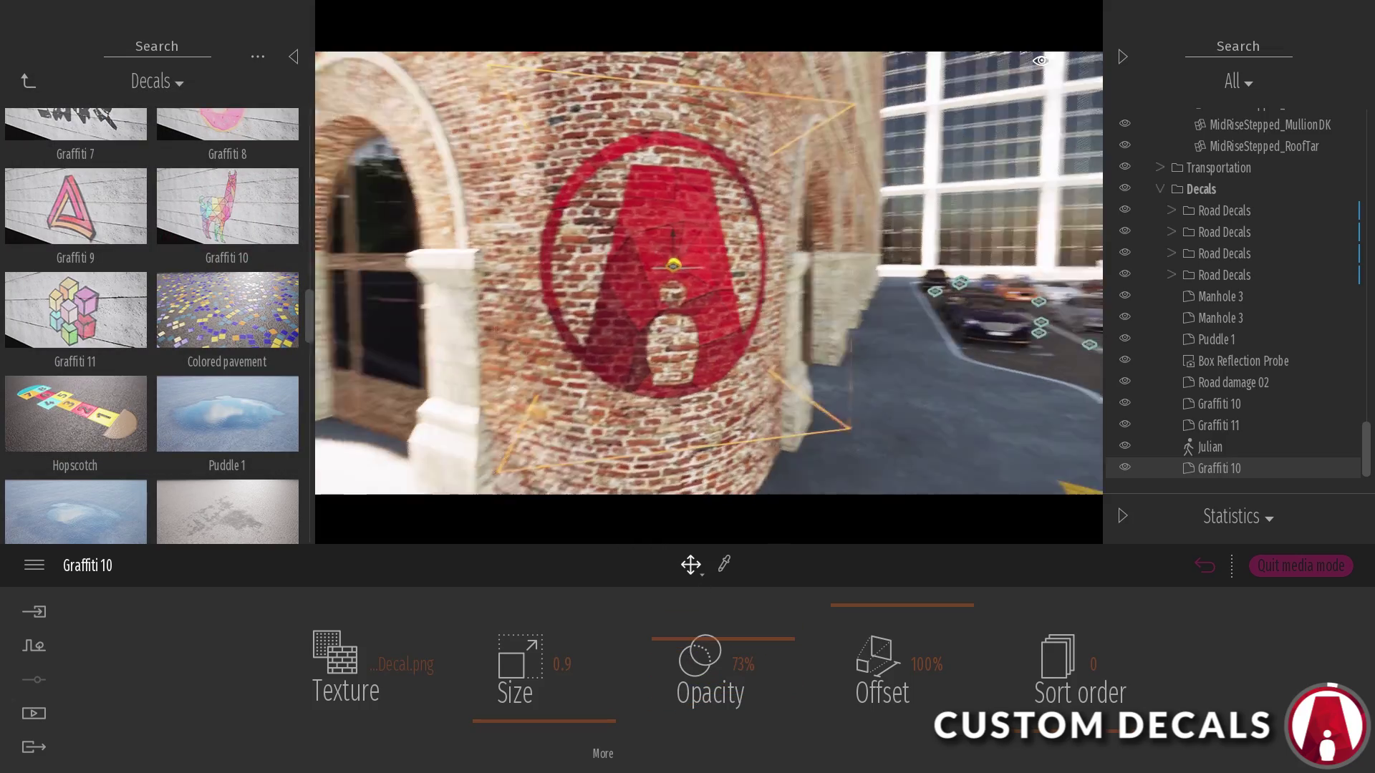
right_click_drag(673, 265, 620, 337)
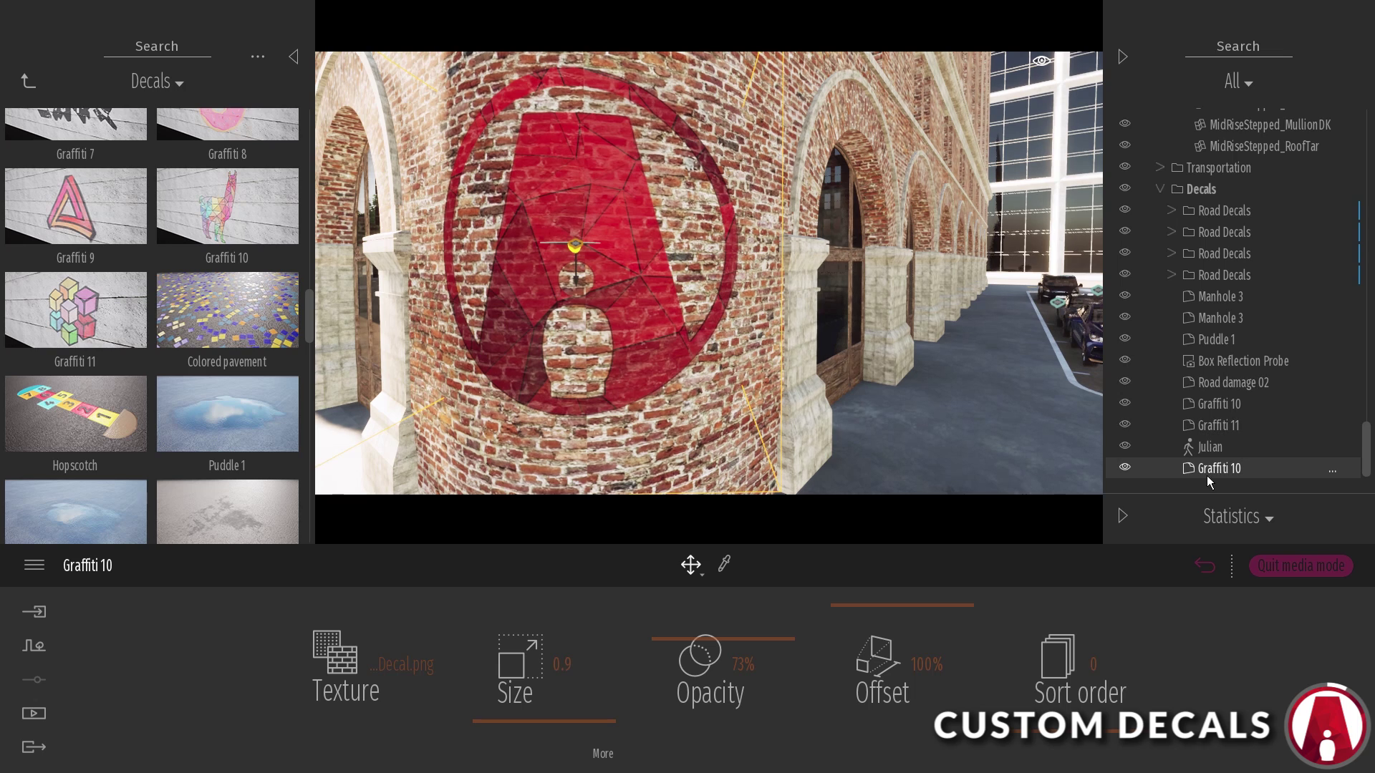
Step: Rename the customised corner decal as Graffiti Custom
right_click(1213, 471)
left_click(1239, 210)
right_click(1229, 473)
Step: Open the Decals folder of the user library and add the Graffiti Custom decal to it
left_click(28, 81)
left_click(28, 81)
left_click(250, 491)
left_click(78, 265)
right_click(1210, 469)
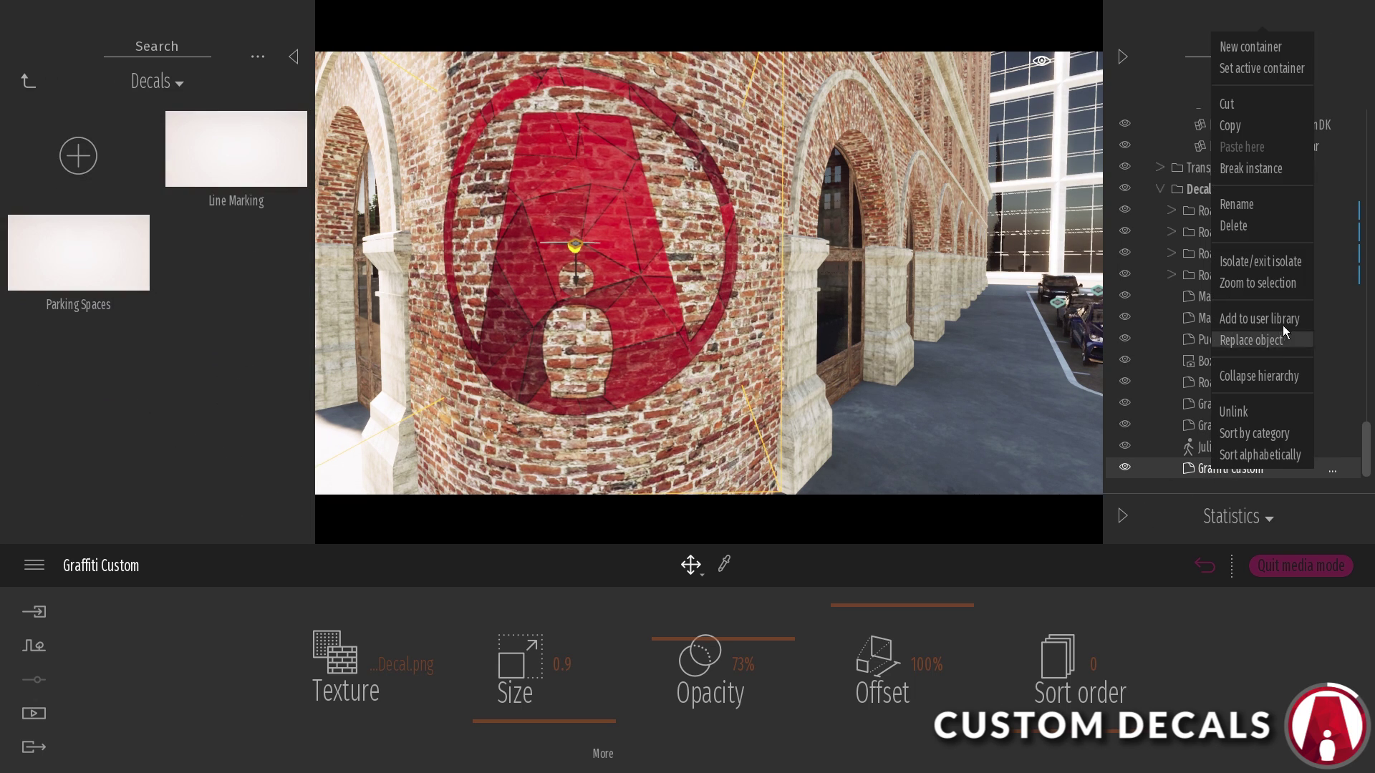
left_click(1281, 320)
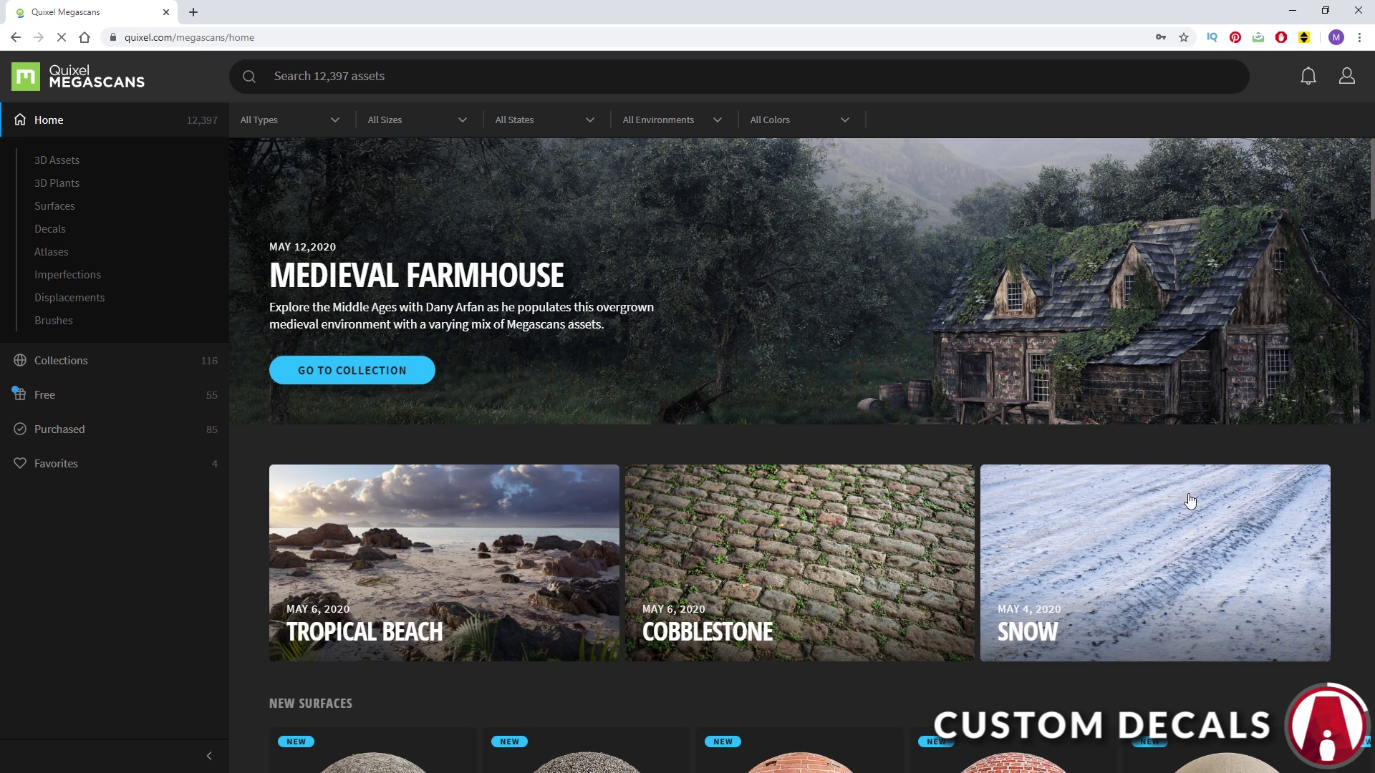
Step: Switch to the Quixel Megascans website, browse its free decals and open the Asphalt Patch asset
left_click(45, 396)
left_click(1227, 300)
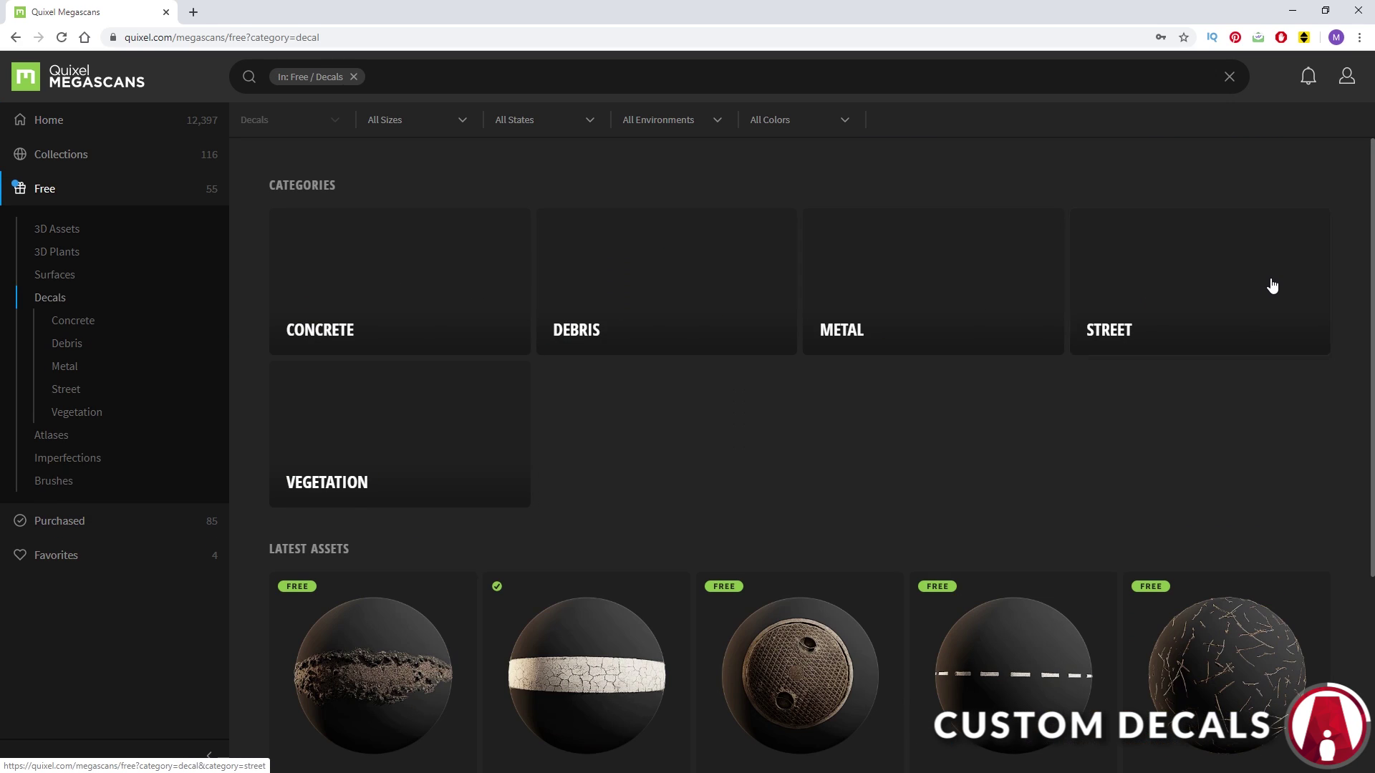
scroll(1231, 358, "down", 4)
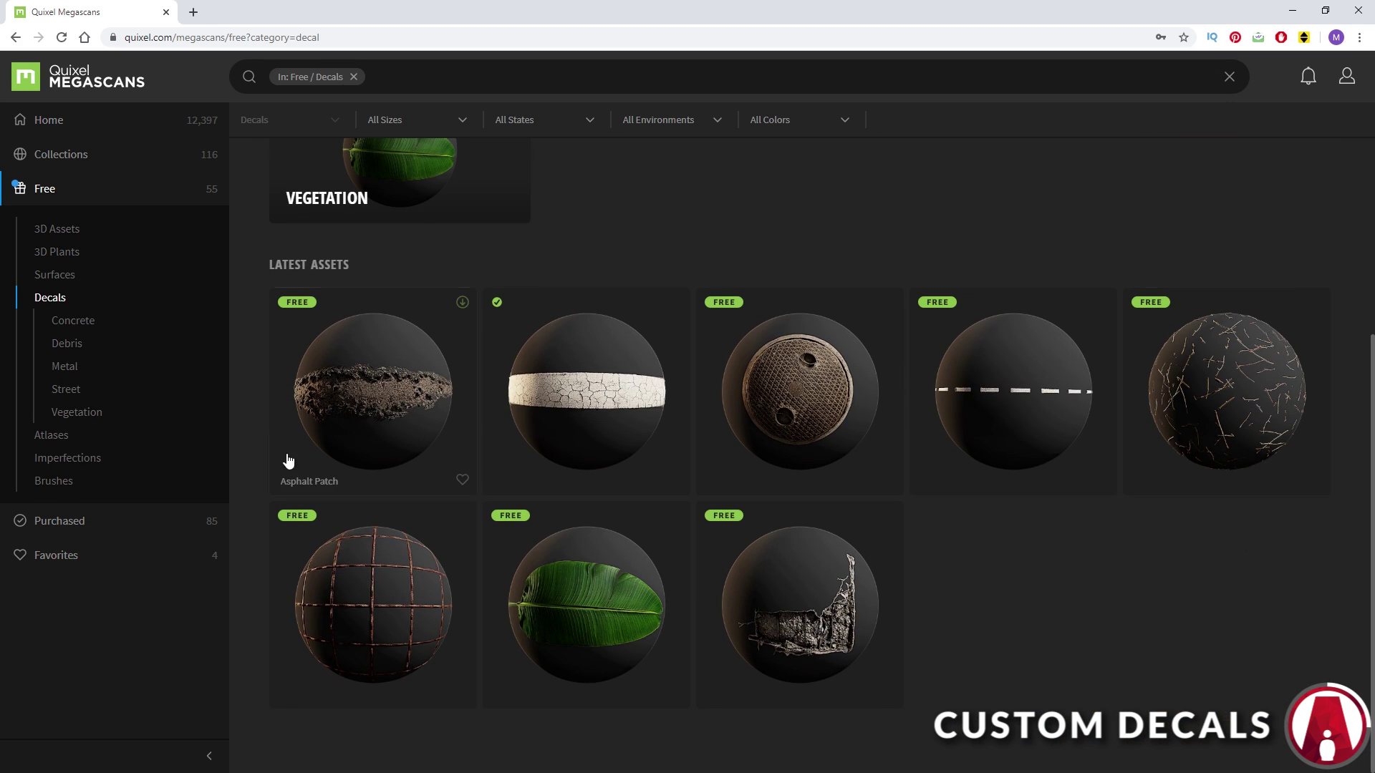
left_click(423, 391)
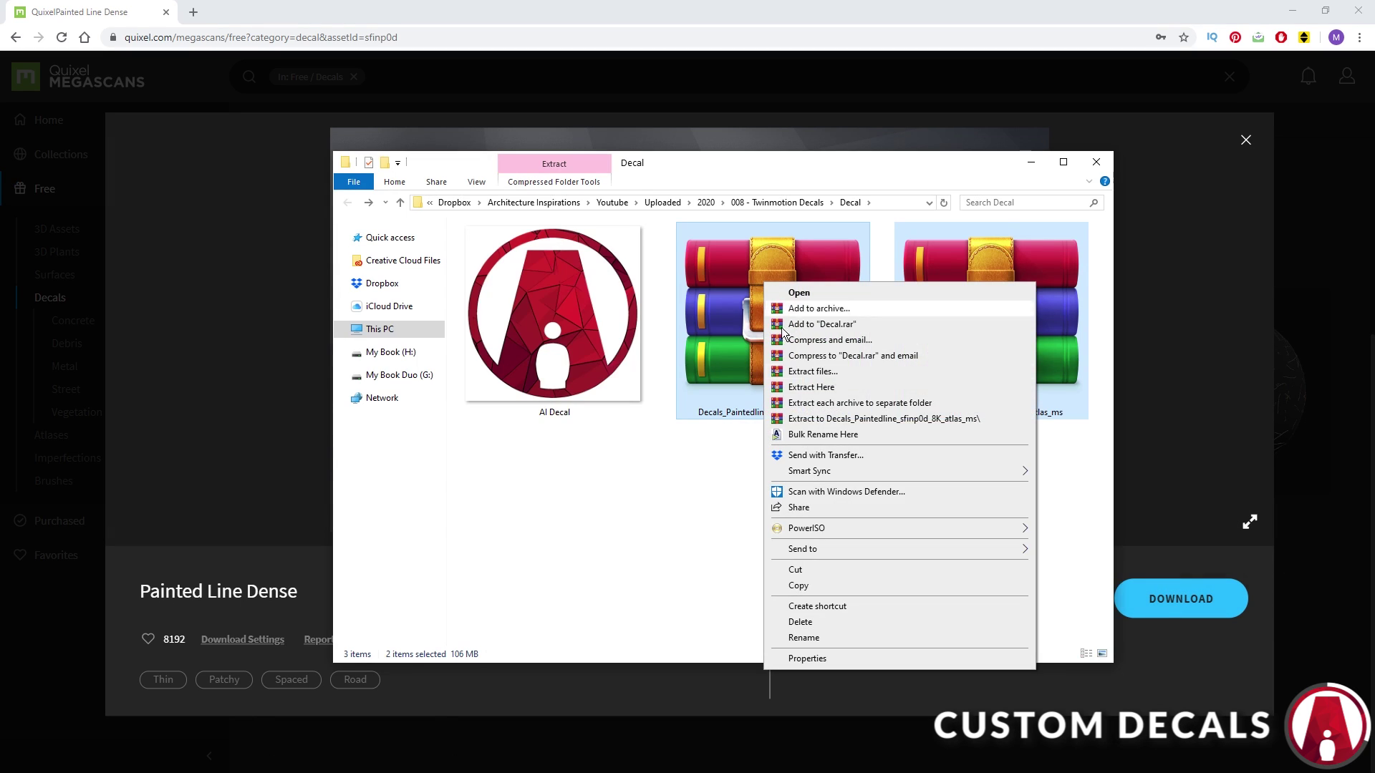
Step: Extract both downloaded decal archives to separate folders and open the painted line's sfinp0d_8K_Albedo image in Photoshop
left_click(850, 408)
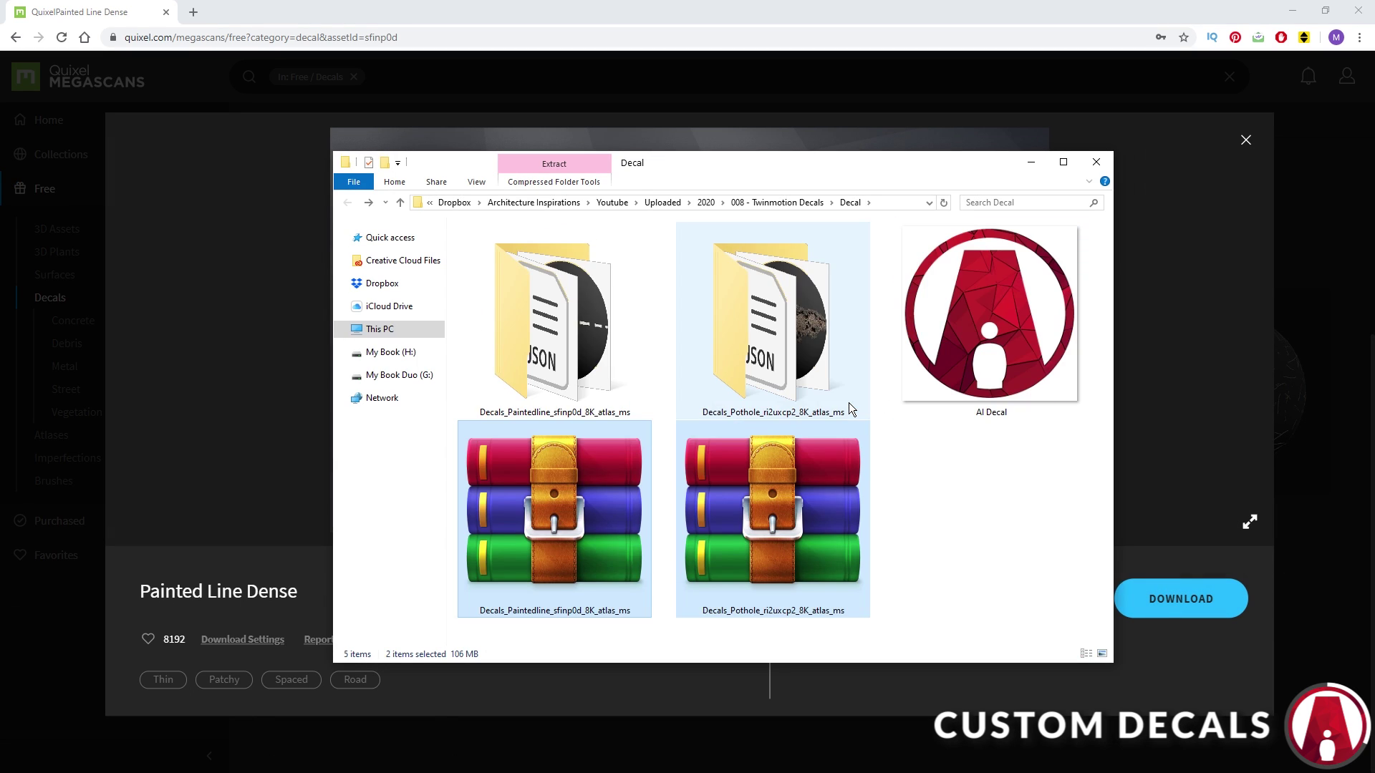
double_click(590, 316)
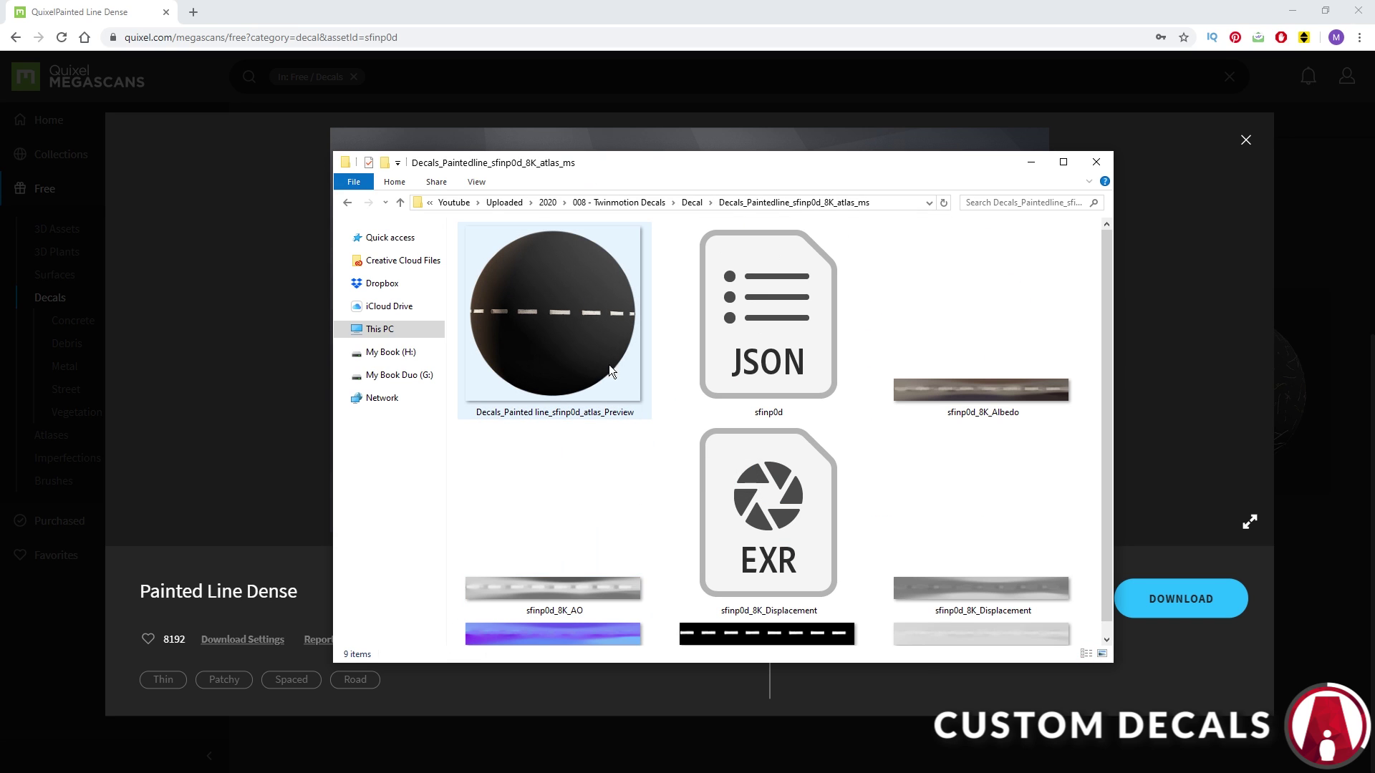
double_click(981, 390)
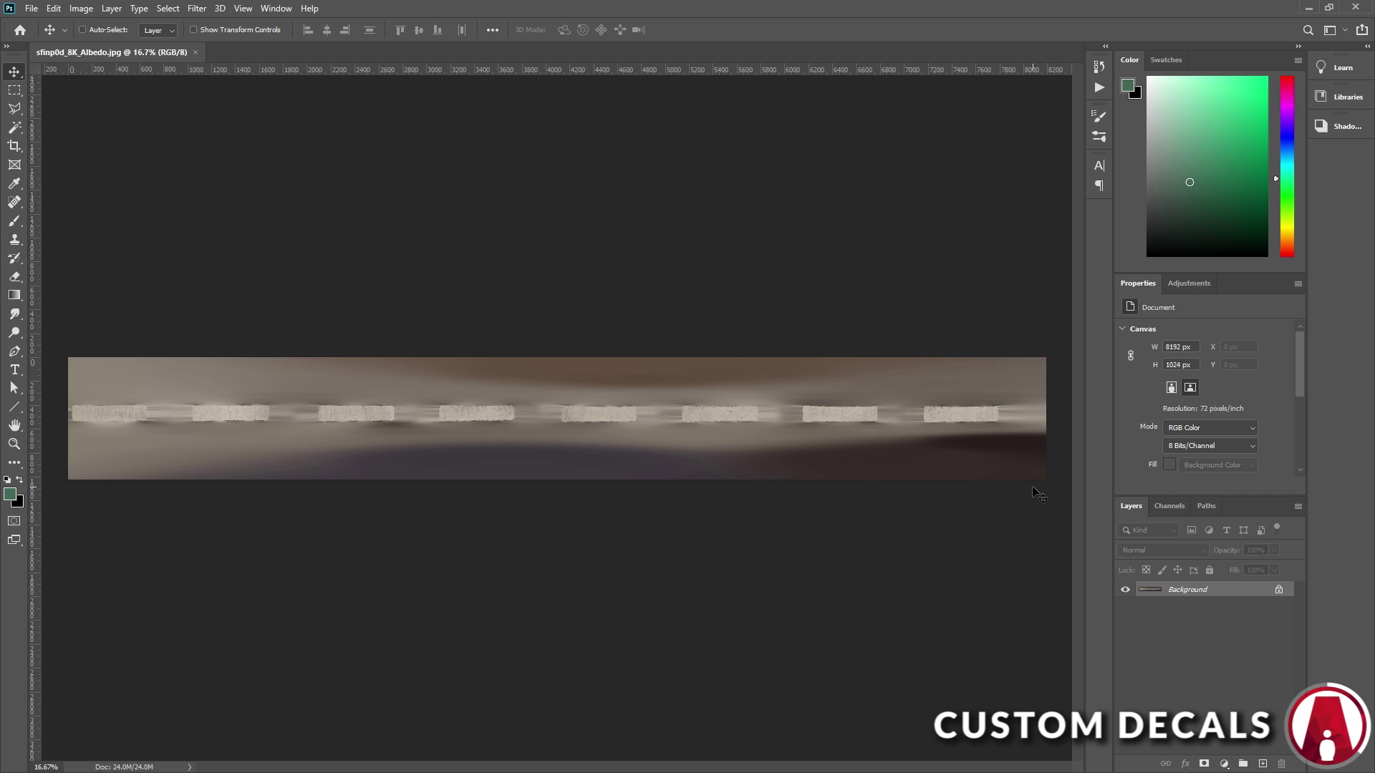
Step: Place the sfinp0d_8K_Opacity image from the painted line folder as a layer over the albedo image
key("alt+Tab")
left_click_drag(874, 157, 641, 117)
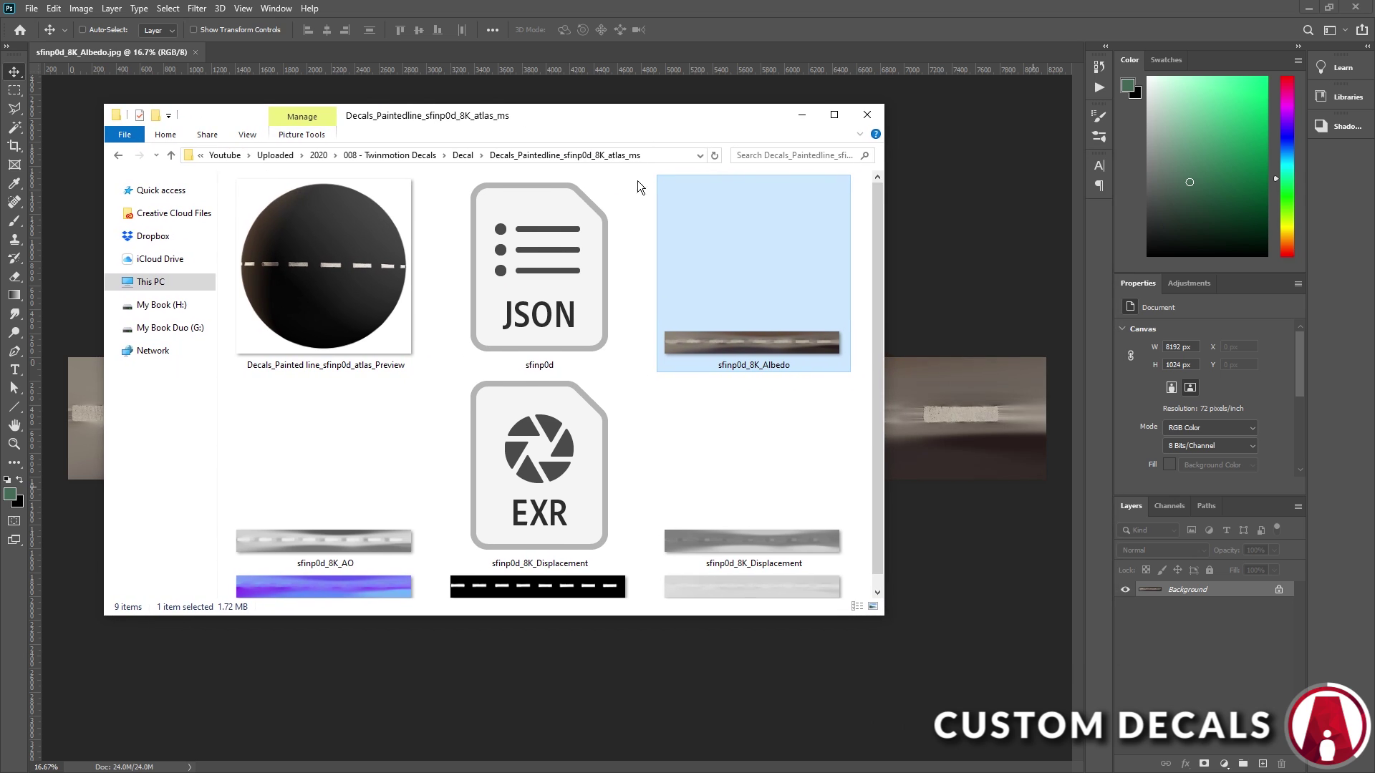
left_click_drag(577, 581, 965, 424)
key("Return")
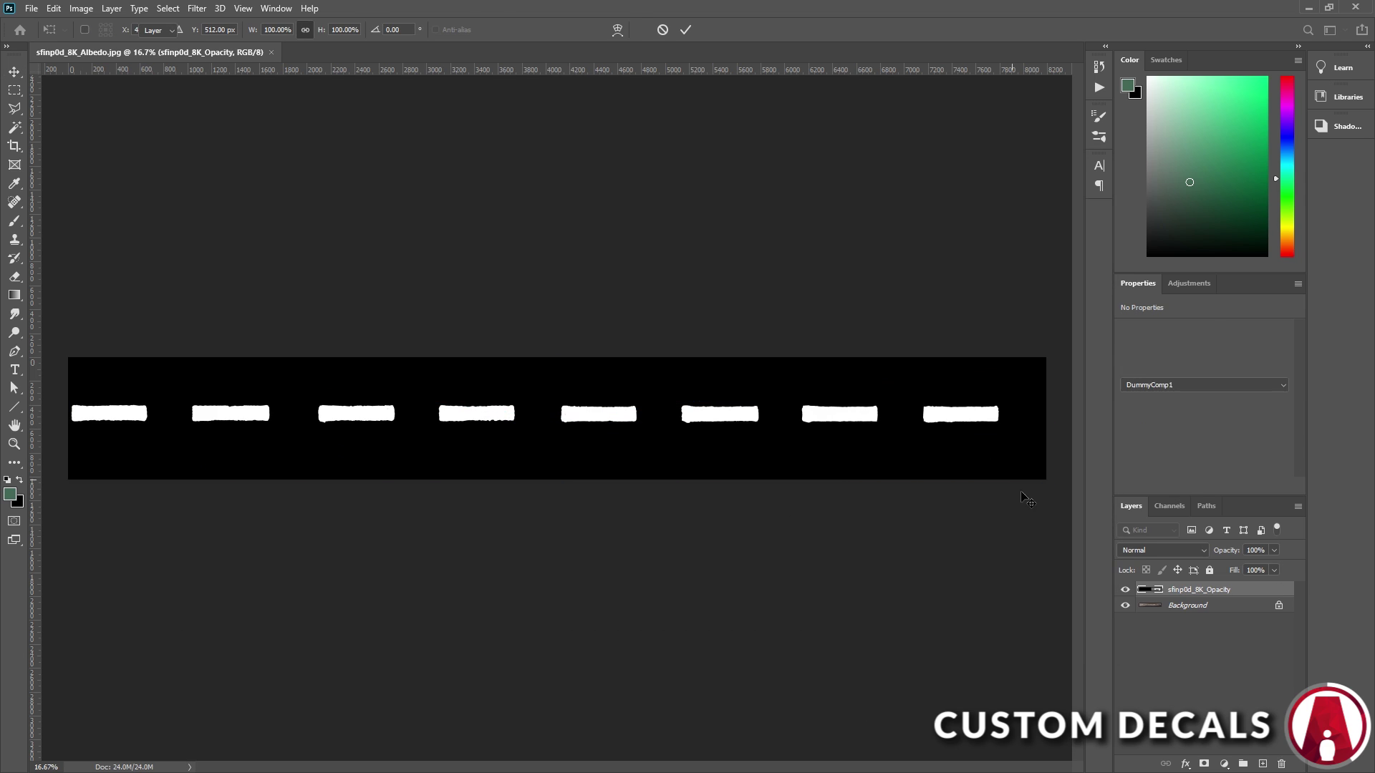
Step: Hide the opacity layer and add a layer mask to the albedo background layer
left_click(1125, 592)
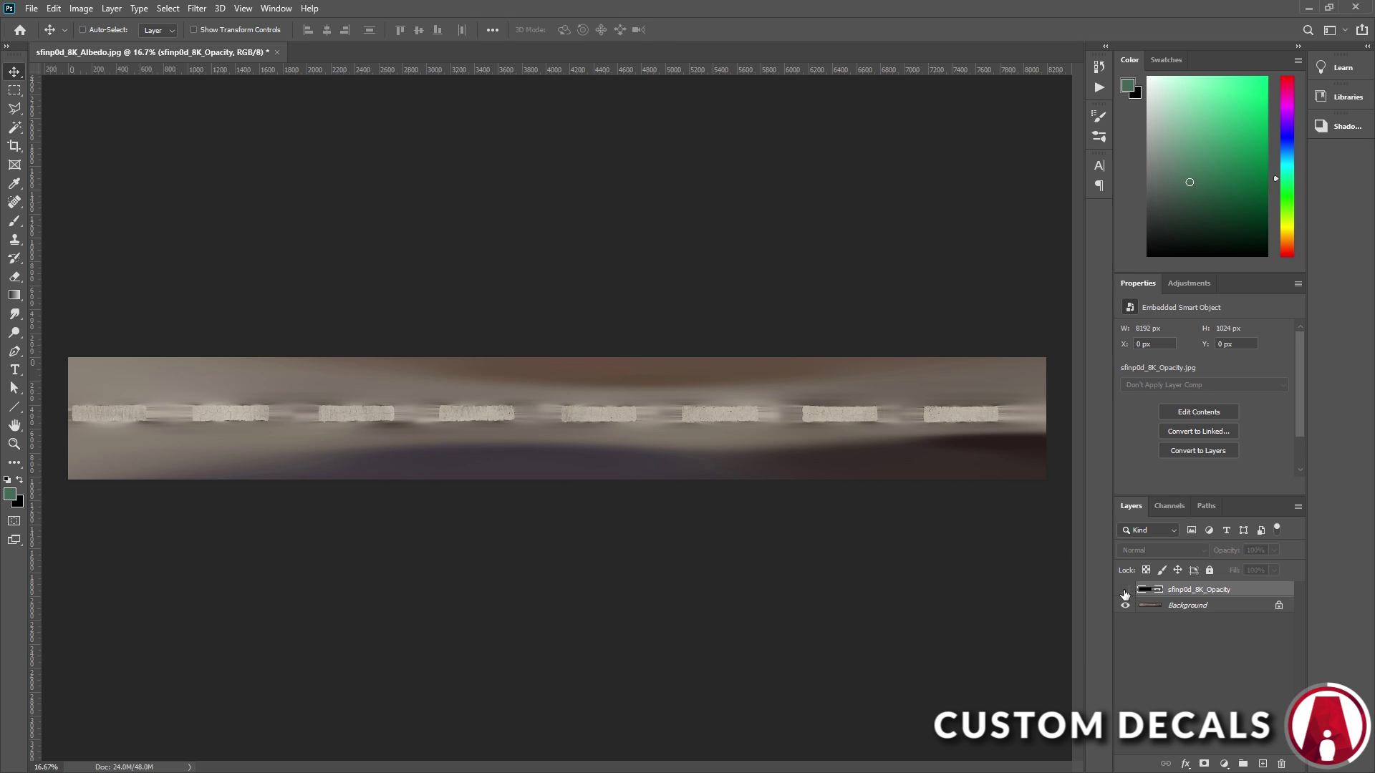
left_click(1195, 606)
left_click(1205, 765)
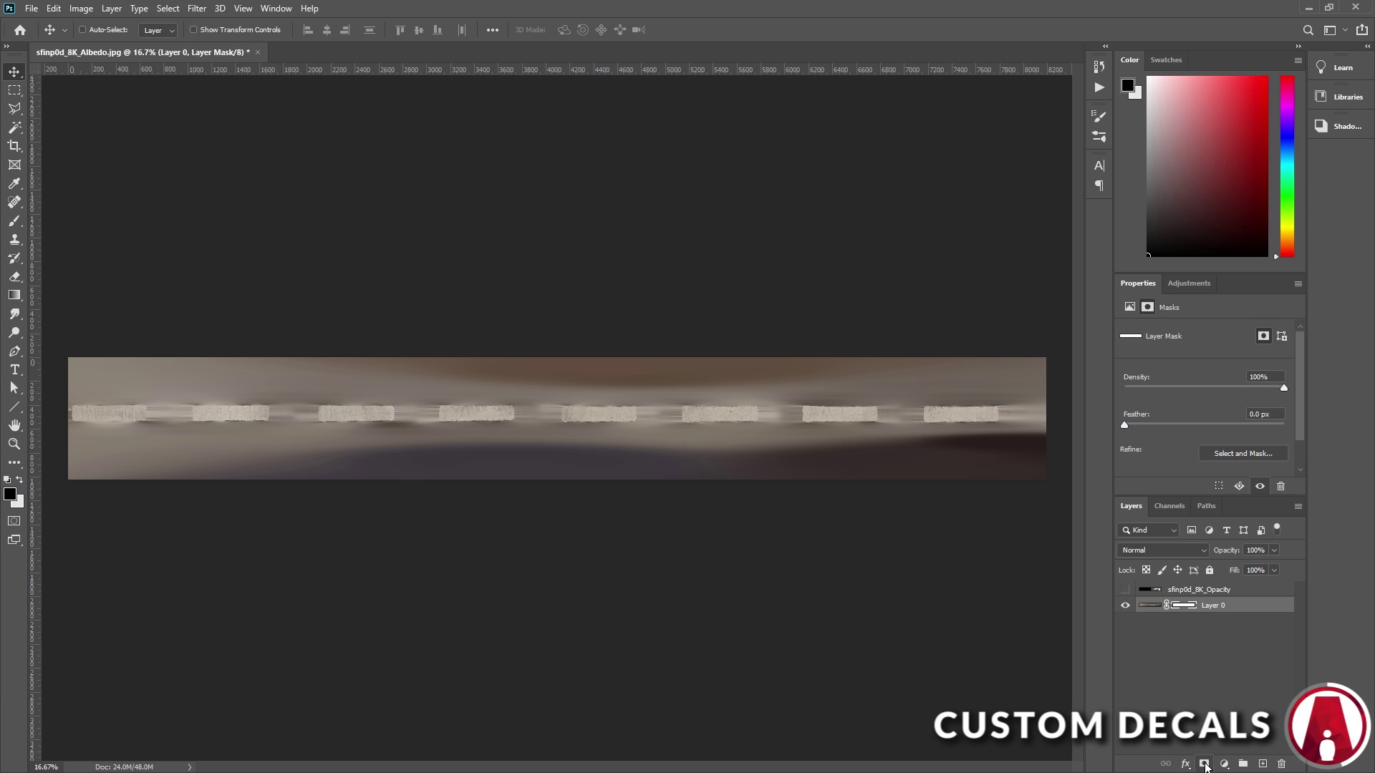
Step: Show the opacity layer again, select its entire content and copy it
left_click(1127, 591)
left_click(1188, 591)
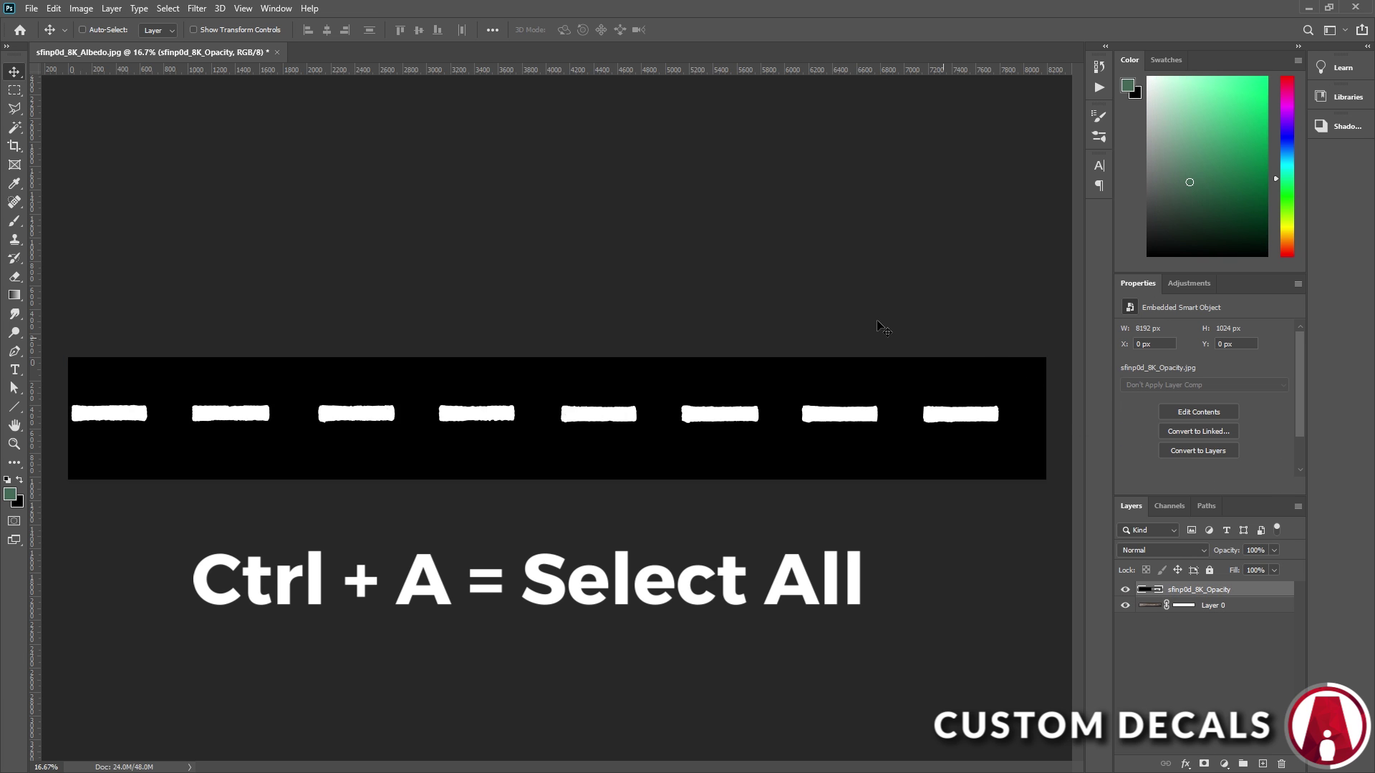
key("ctrl")
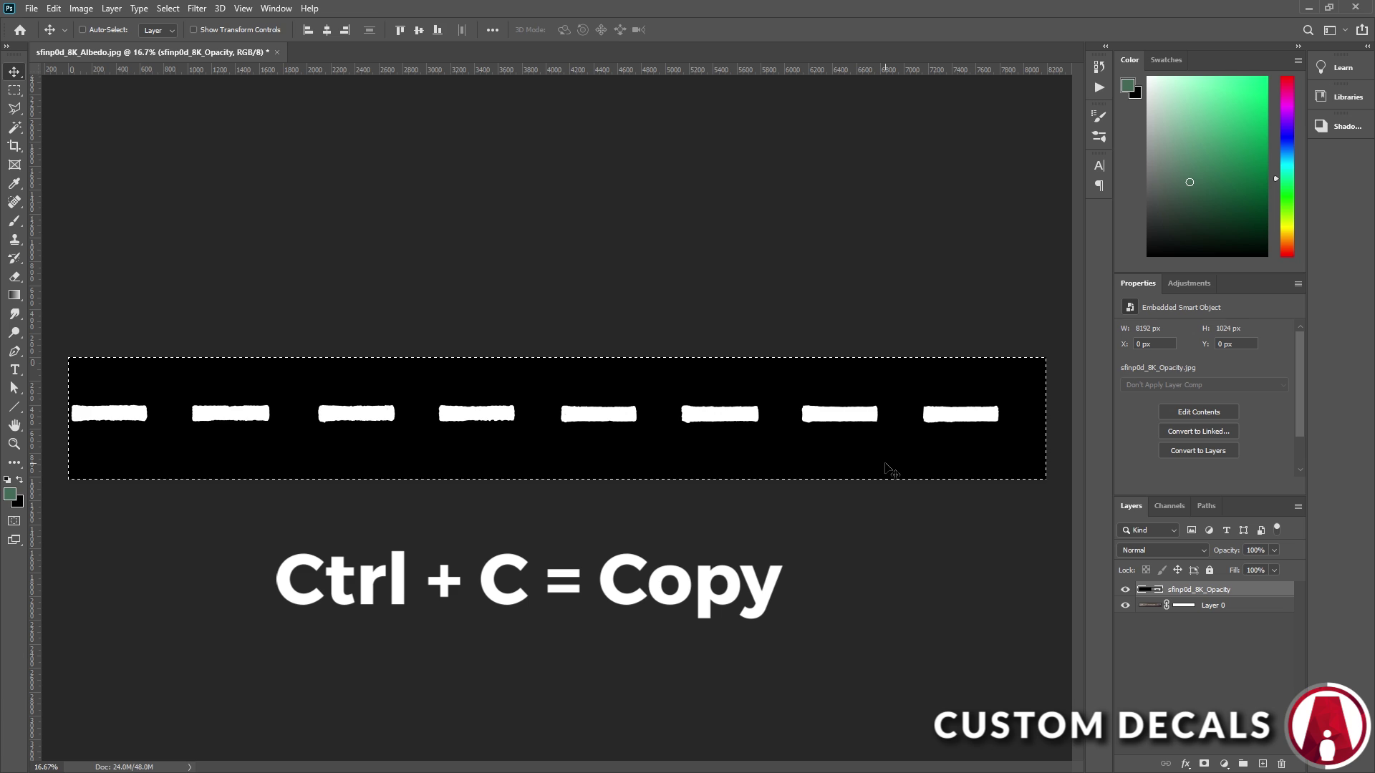
Step: Hide the opacity layer, paste the copied image into the albedo layer's mask and return to the layer's image
left_click(1126, 591)
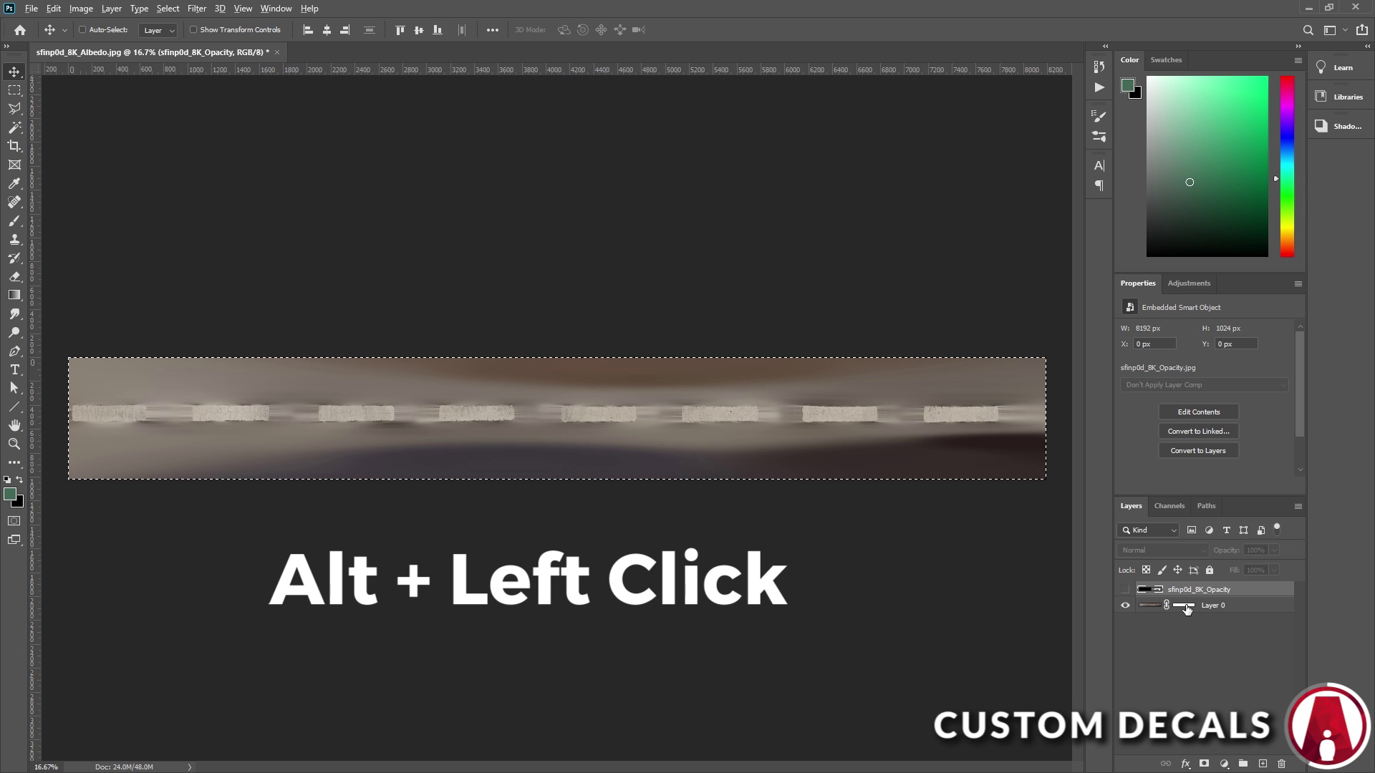
left_click(1185, 607, "alt")
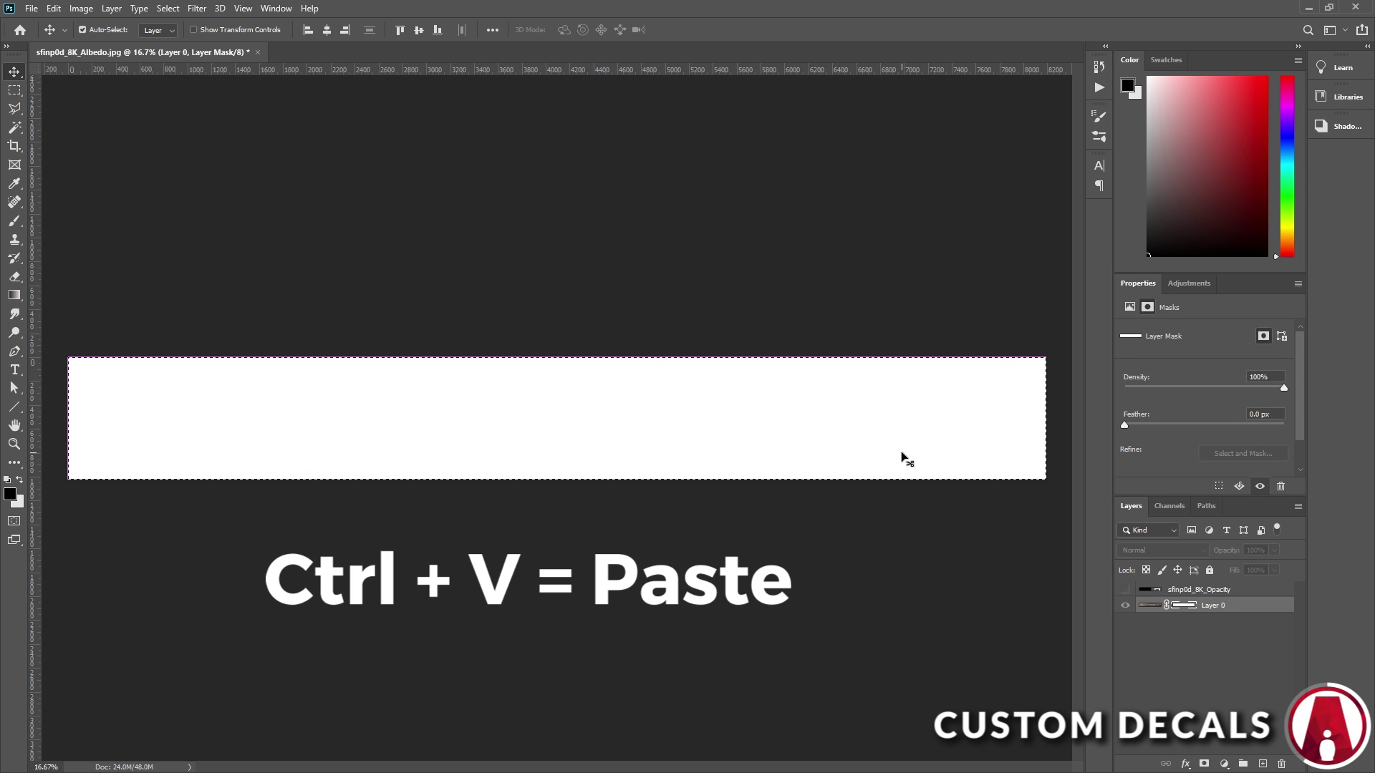
key("ctrl+v")
left_click(1149, 606)
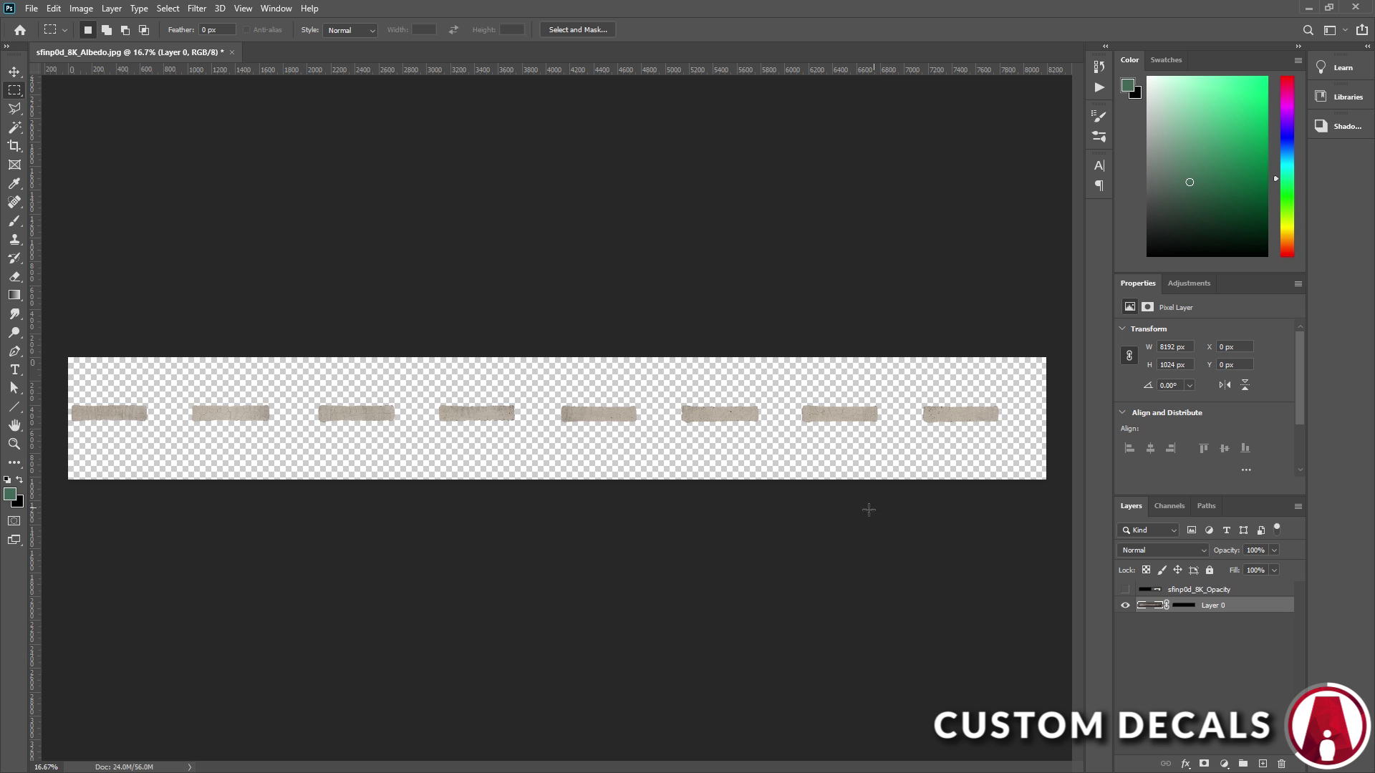
Step: Save the masked line marking as the PNG file sfinp0d_8K_Albedo in the painted line folder
left_click(30, 7)
left_click(93, 179)
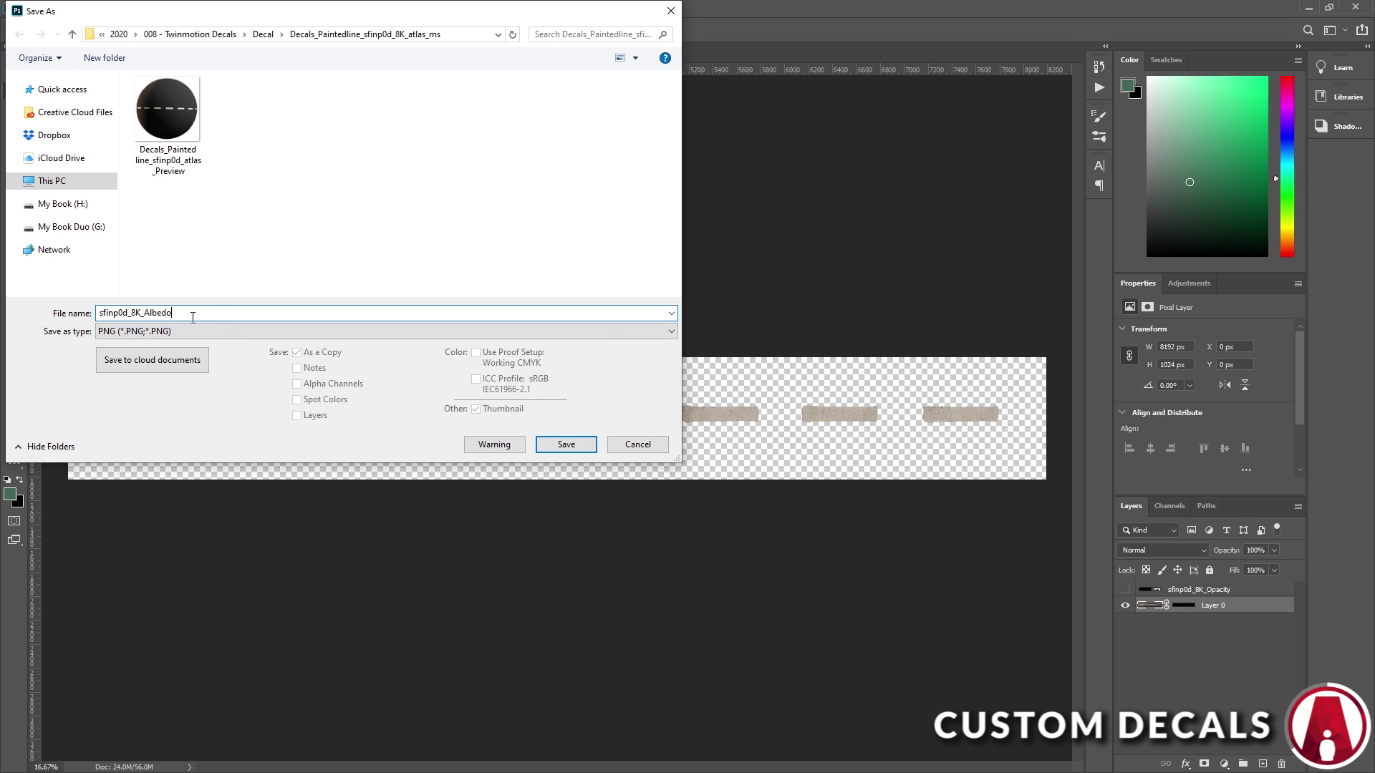
left_click(565, 444)
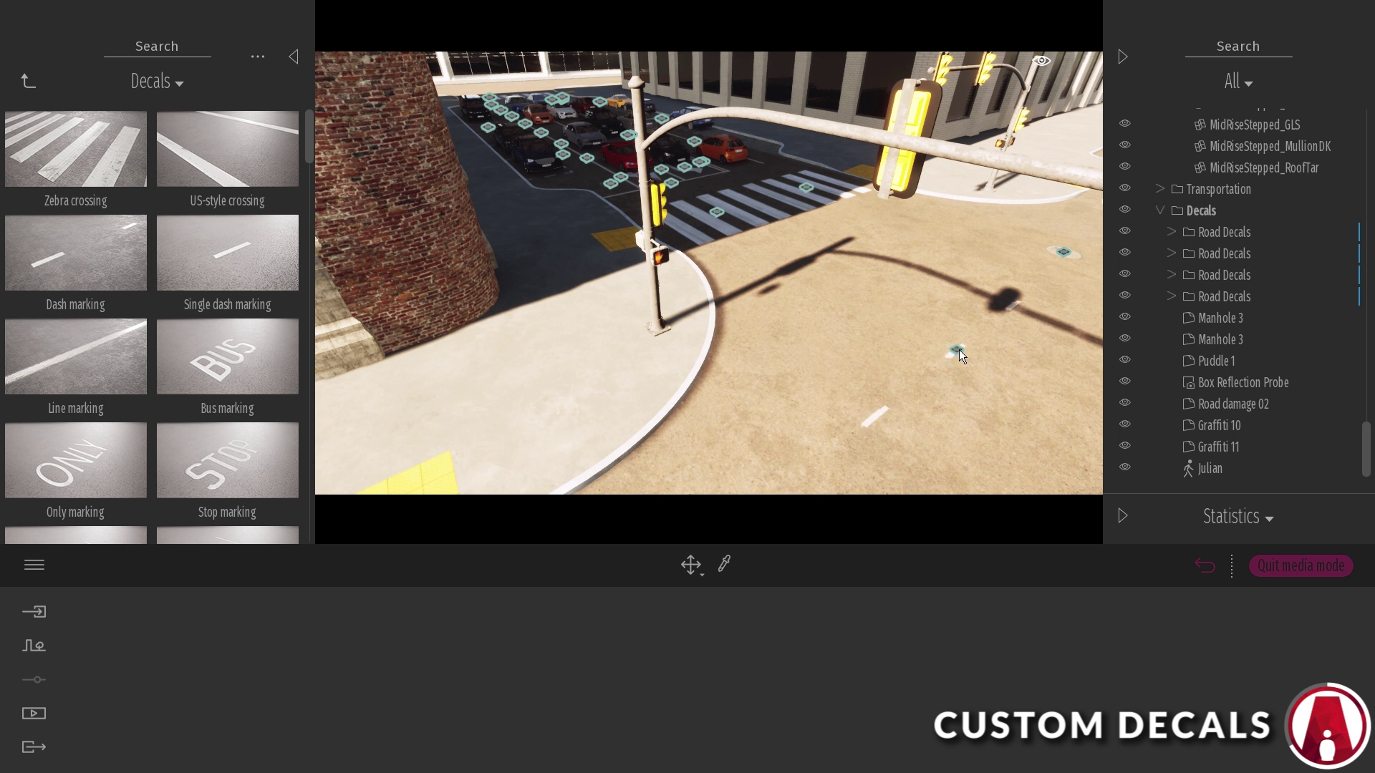
Step: Load the image sfinp0d_8K_Albedo from the painted line folder as the texture of the Dash marking decal on the road
double_click(959, 350)
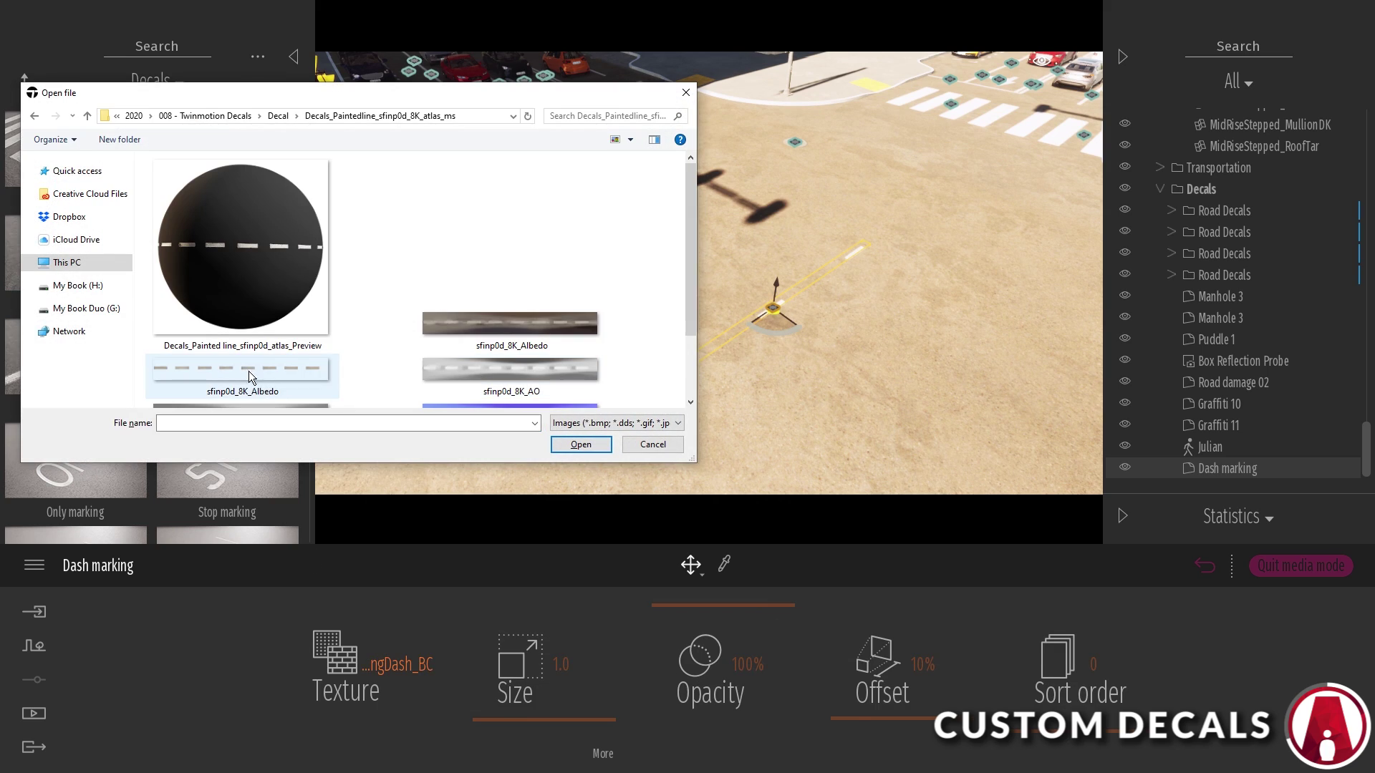
left_click(238, 370)
left_click(566, 448)
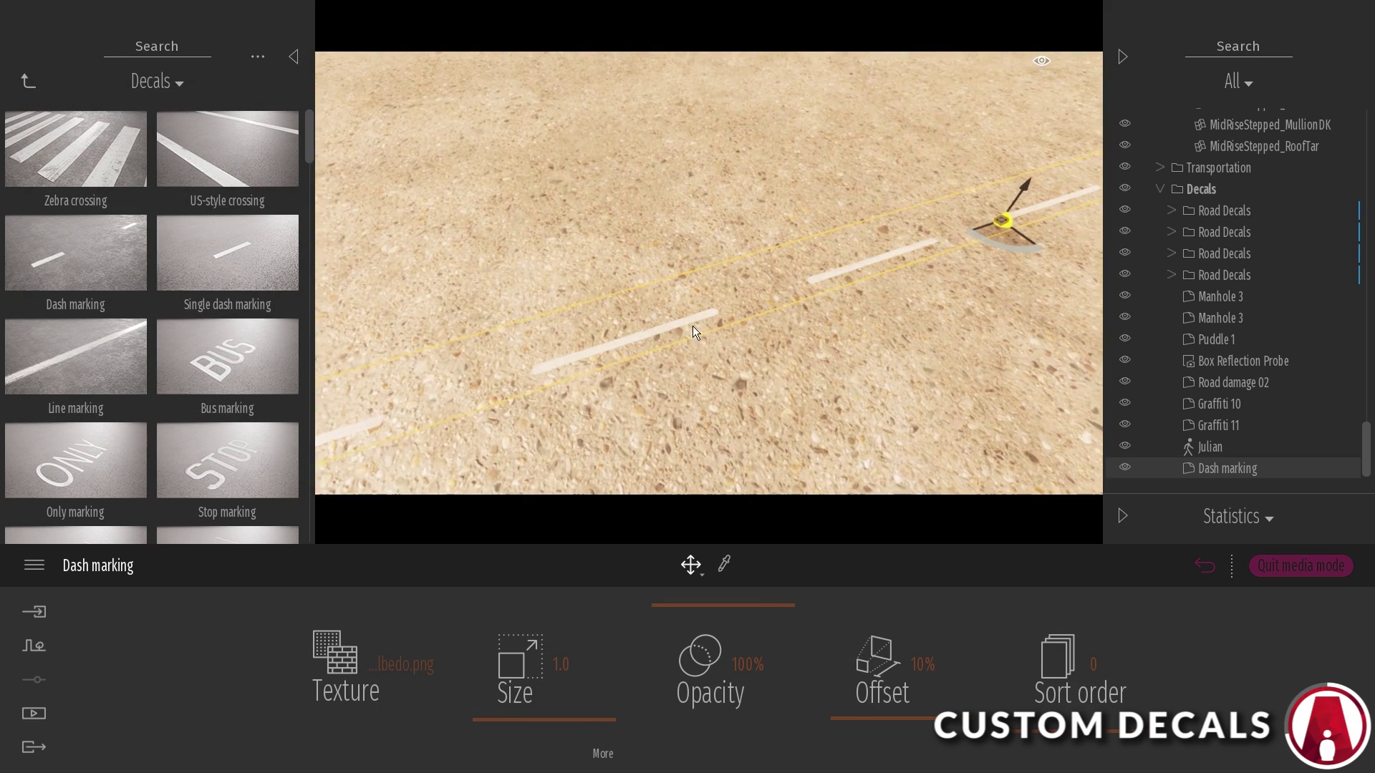
Step: Widen the Dash marking decal and set its size to 1.9
left_click(602, 753)
left_click_drag(678, 723, 678, 711)
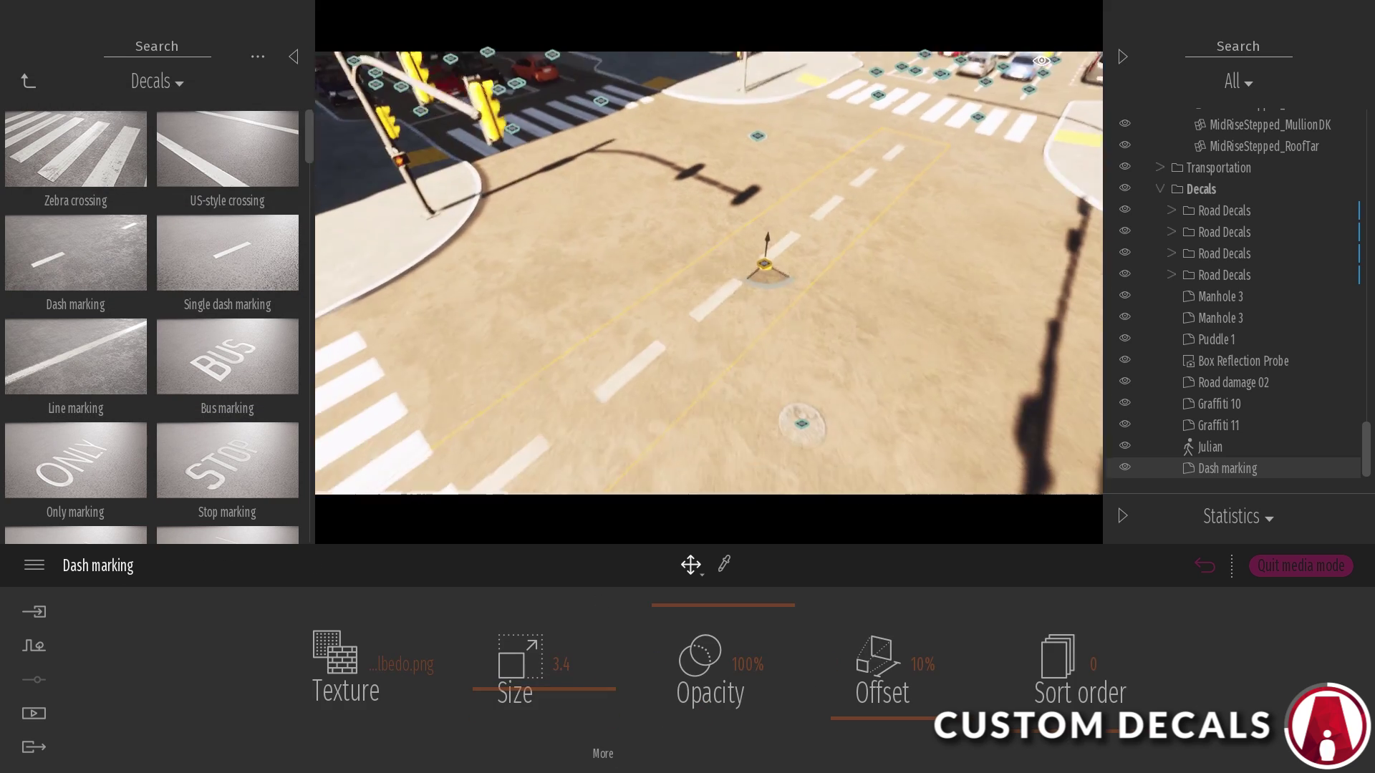
scroll(744, 306, "down", 5)
double_click(1227, 468)
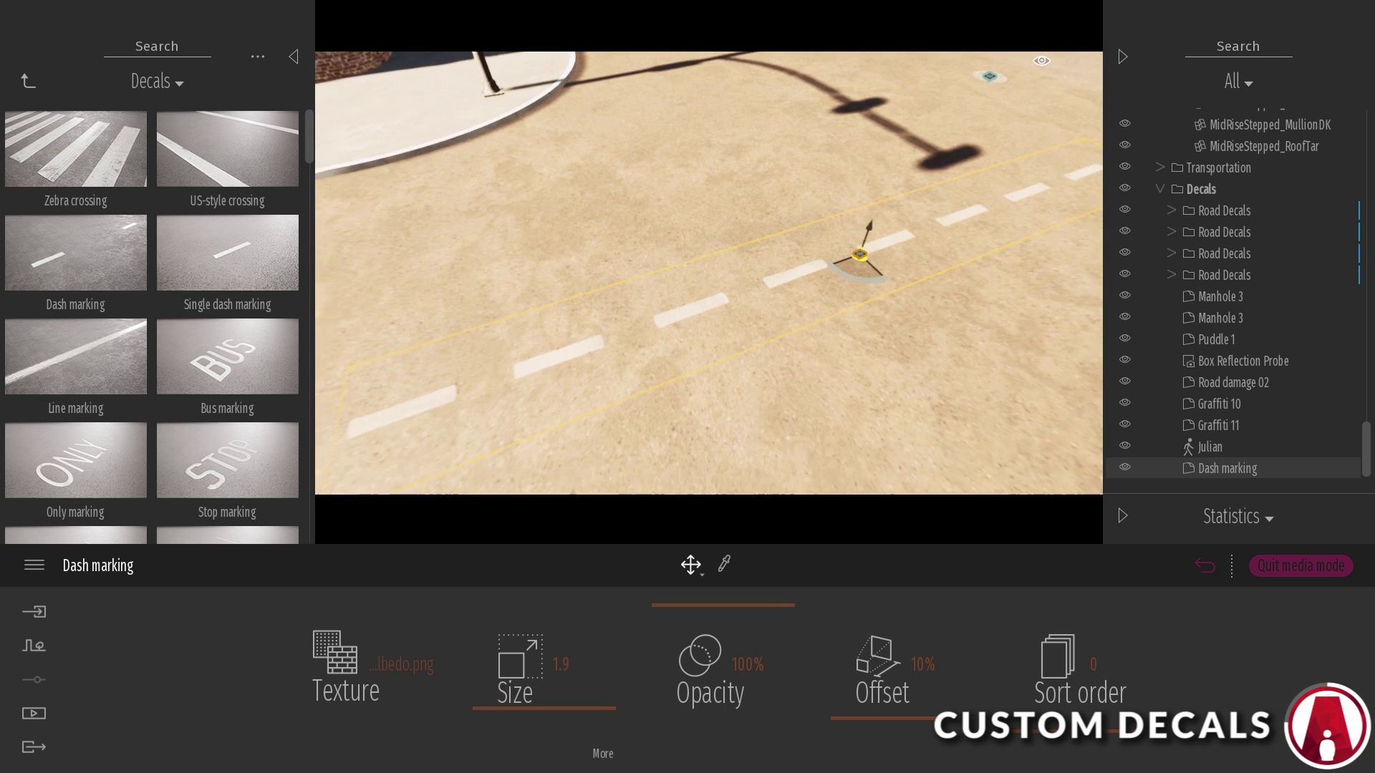
Step: Add the customised Dash marking decal to the user library and open the library's own decals
right_click(1235, 472)
left_click(1280, 322)
left_click(33, 88)
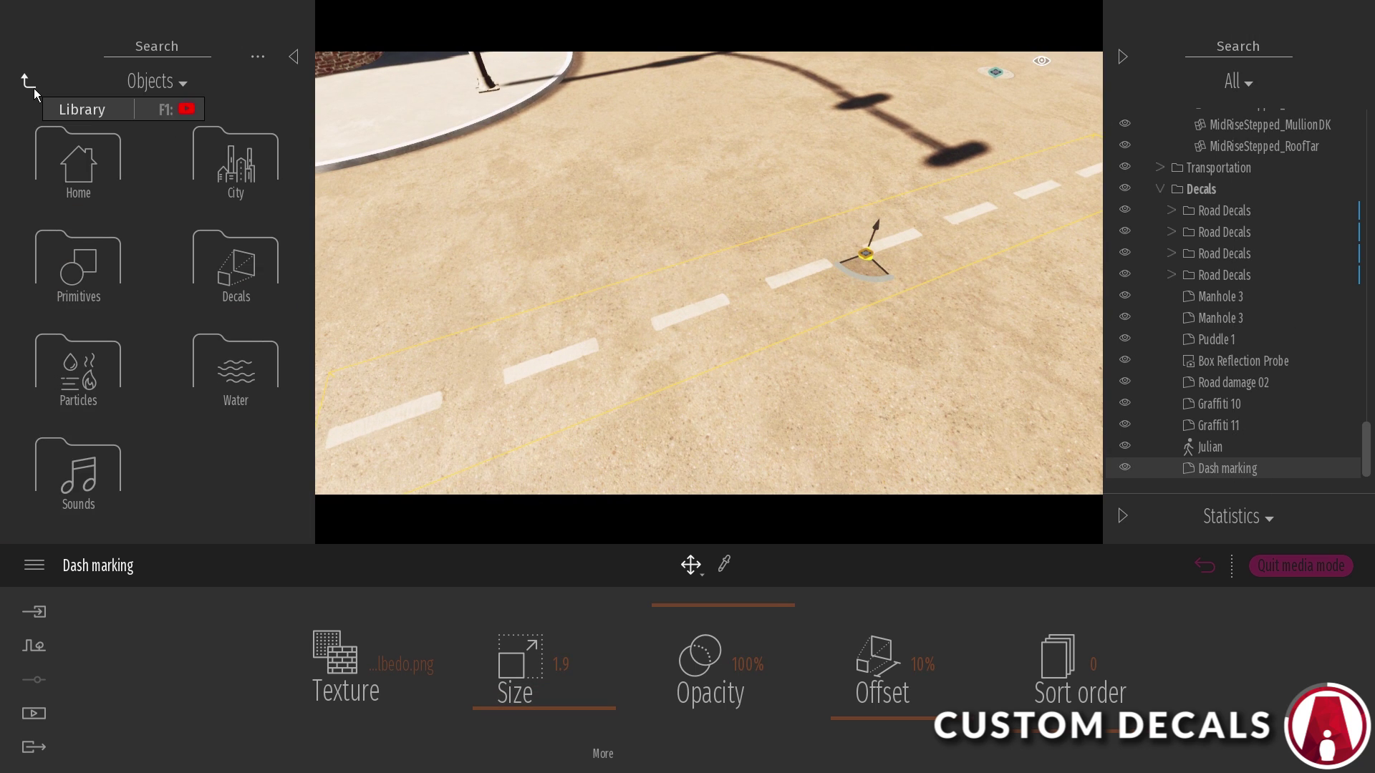
left_click(33, 88)
left_click(213, 469)
left_click_drag(227, 364, 97, 281)
Step: Place a second Dash marking decal from the user library on the road and move it parallel to the first line
left_click_drag(121, 389, 859, 386)
middle_click_drag(859, 387, 924, 408, "shift")
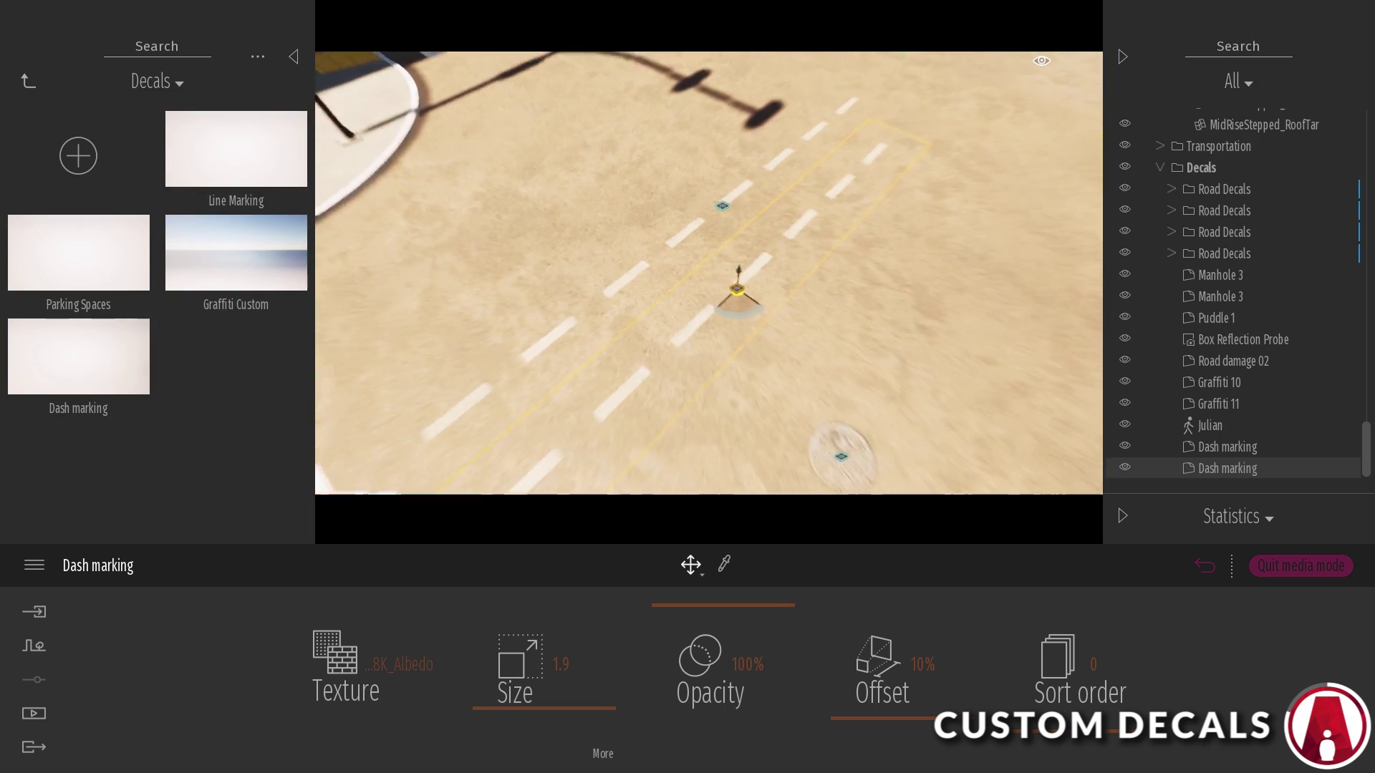
scroll(870, 307, "down", 3)
middle_click_drag(870, 308, 909, 286, "shift")
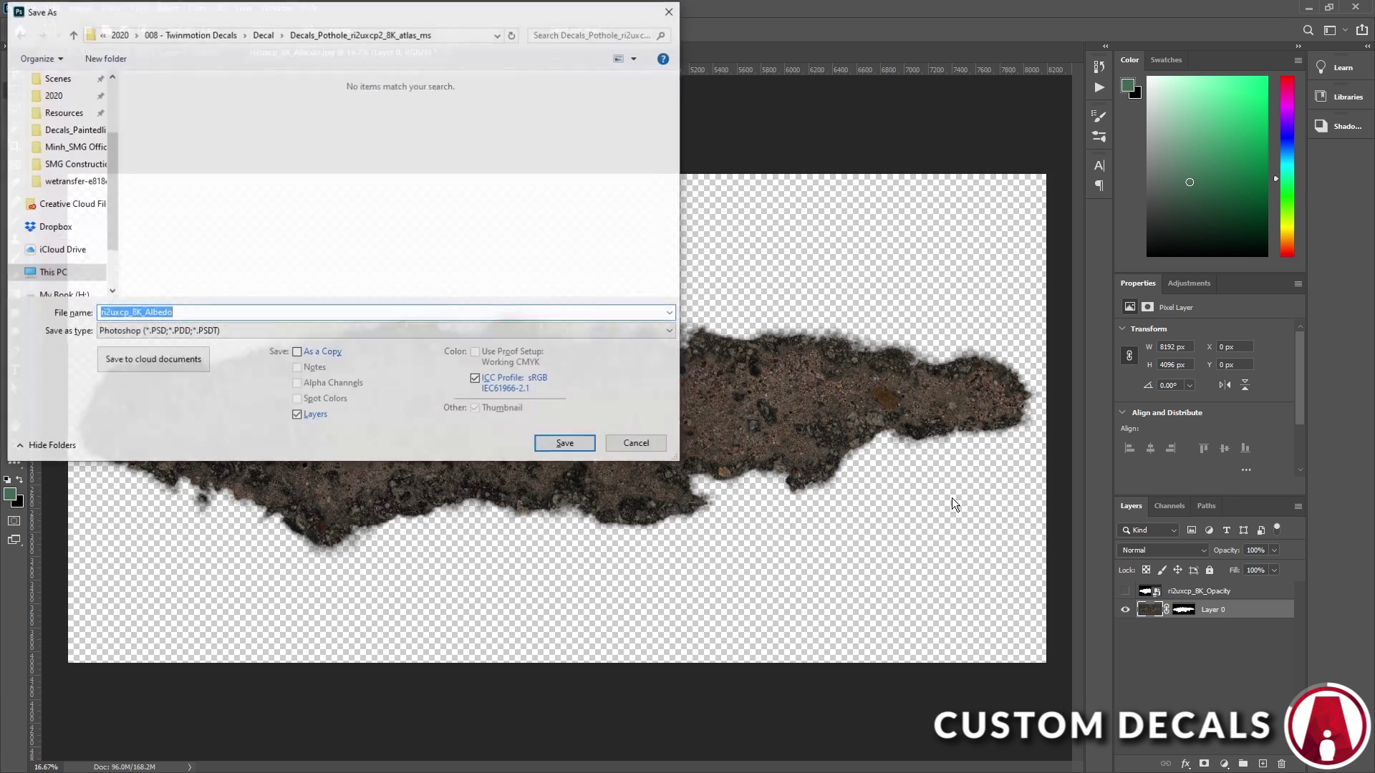
Step: In Photoshop, save the masked pothole image as the PNG file ri2uxcp_8K_Albedo in the pothole folder
scroll(31, 91, "up", 5)
left_click(31, 92)
left_click(237, 331)
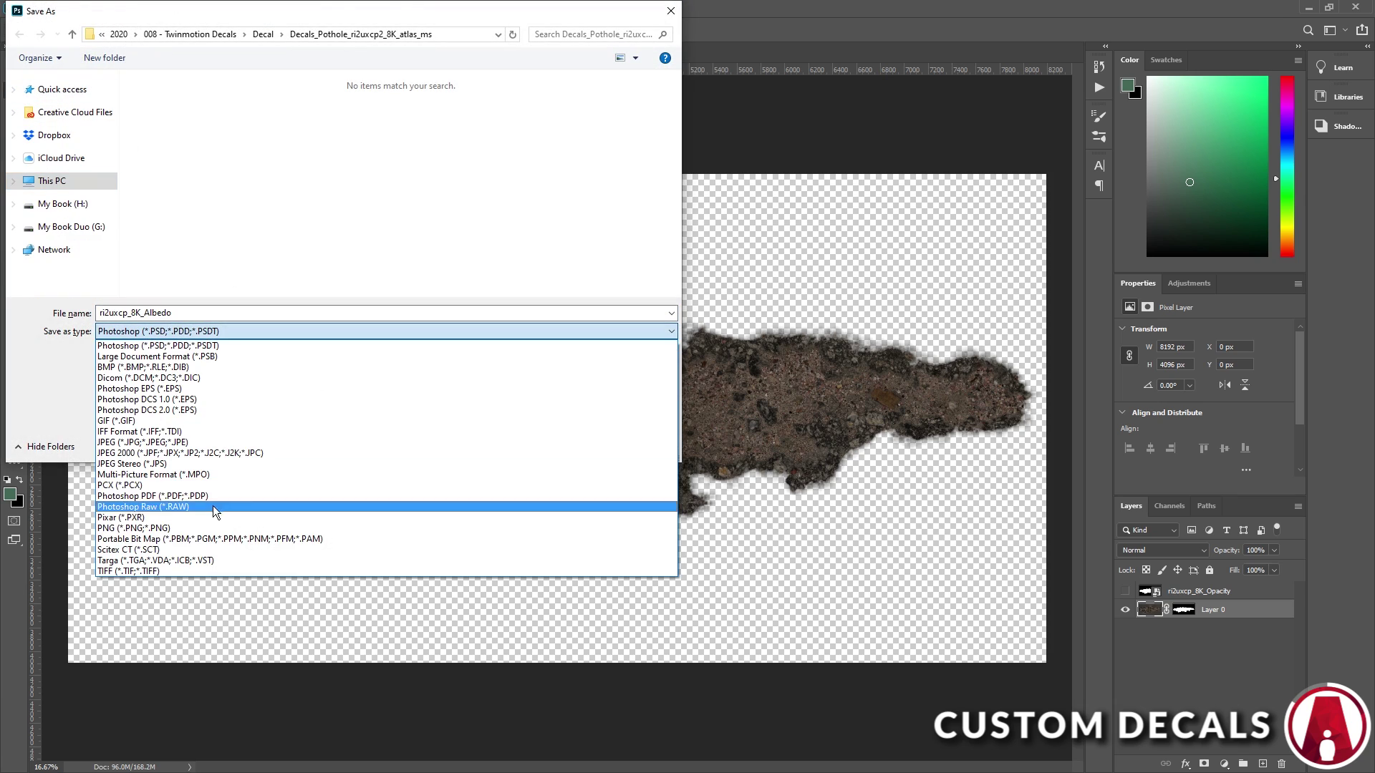
left_click(213, 506)
left_click(566, 444)
Step: In Twinmotion, place a Road damage 01 decal on the road and load the pothole albedo PNG as its texture
left_click(763, 235)
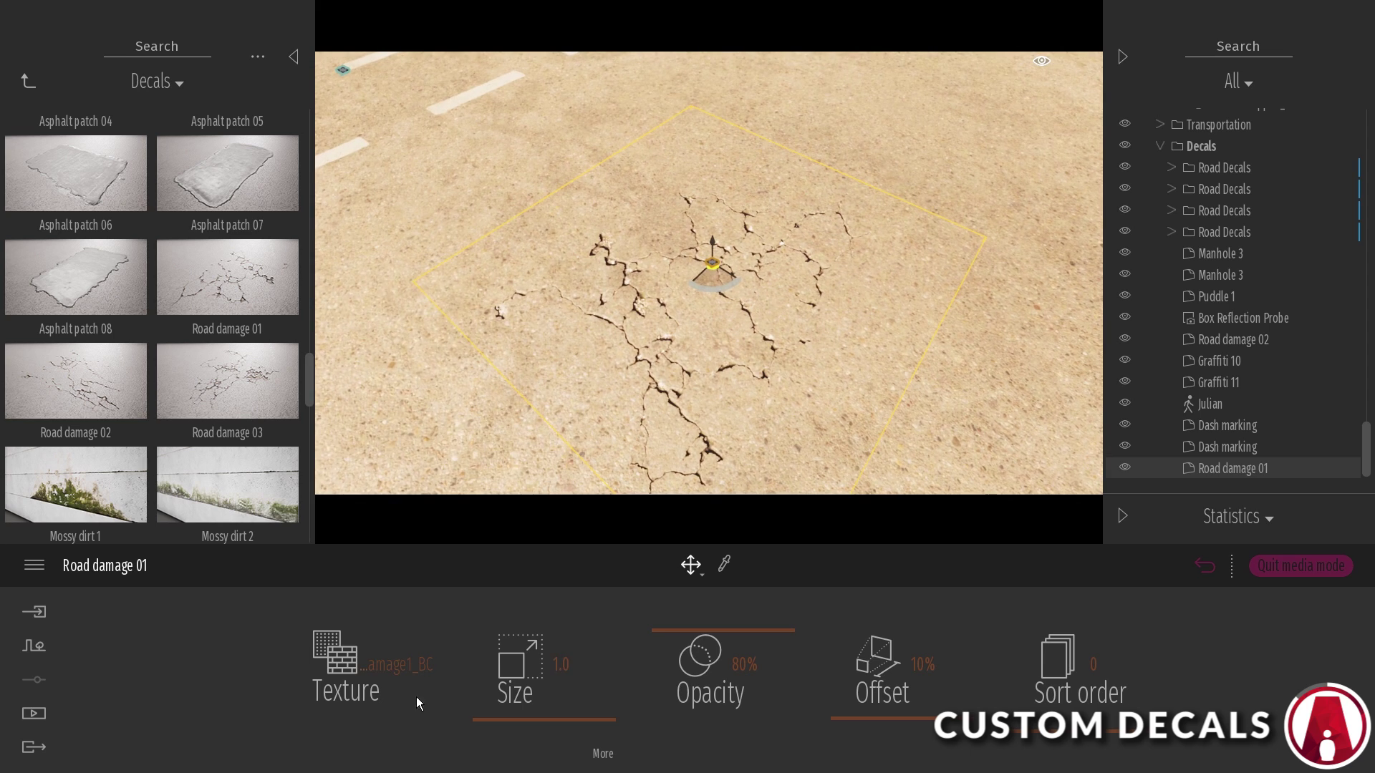
left_click(415, 697)
left_click(351, 544)
left_click(586, 442)
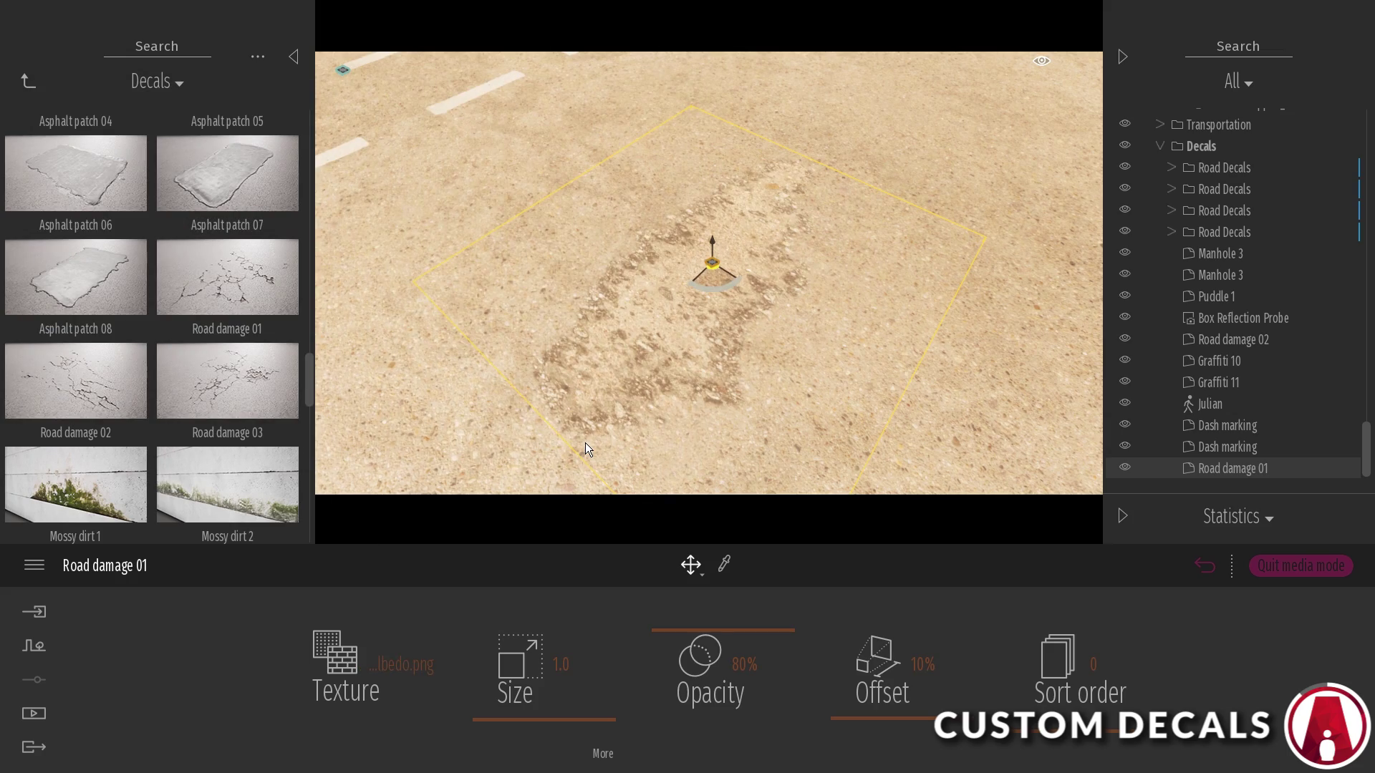
Step: Set the pothole decal's opacity to 100%, size to 2.0 and offset to 30%, and move it along the road beside the manhole
left_click_drag(655, 600, 655, 441)
left_click_drag(570, 685, 570, 657)
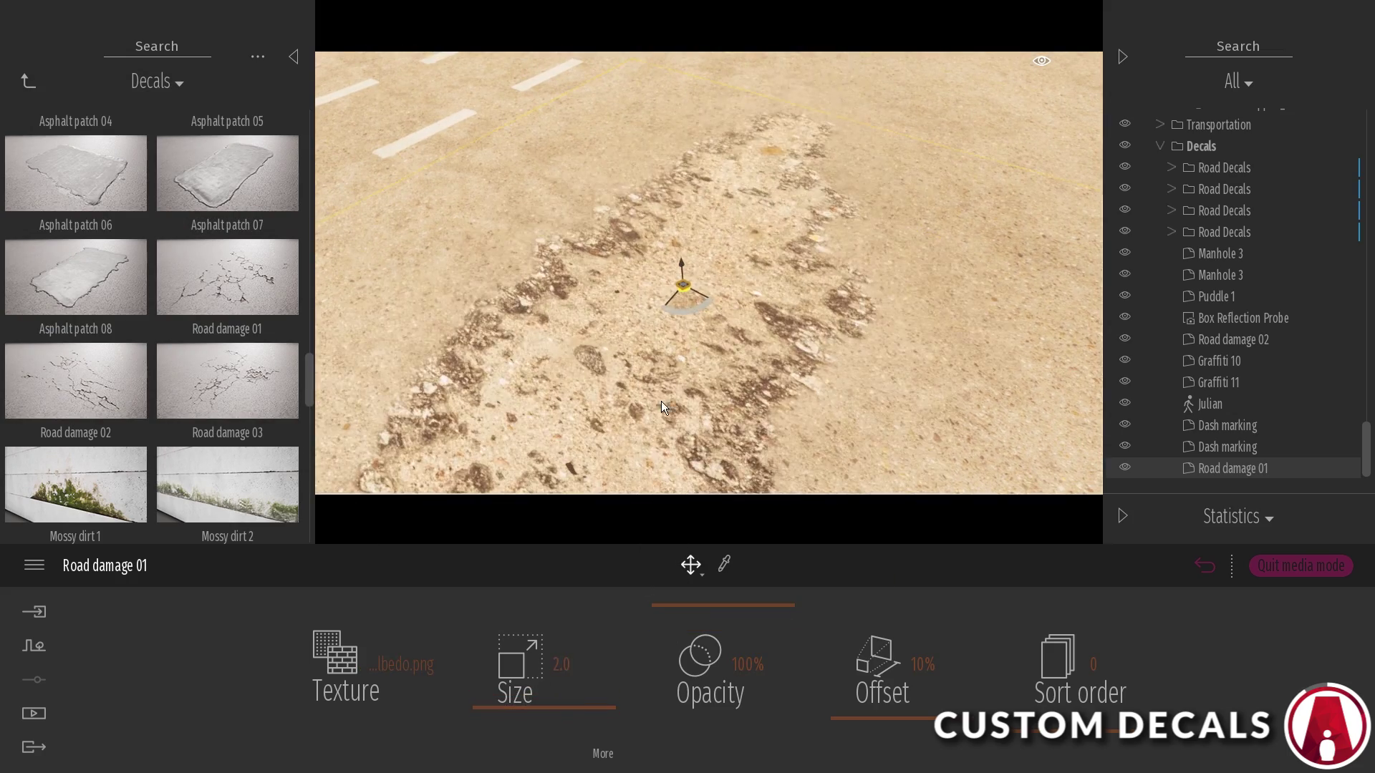
middle_click_drag(684, 286, 767, 247, "shift")
scroll(670, 297, "down", 5)
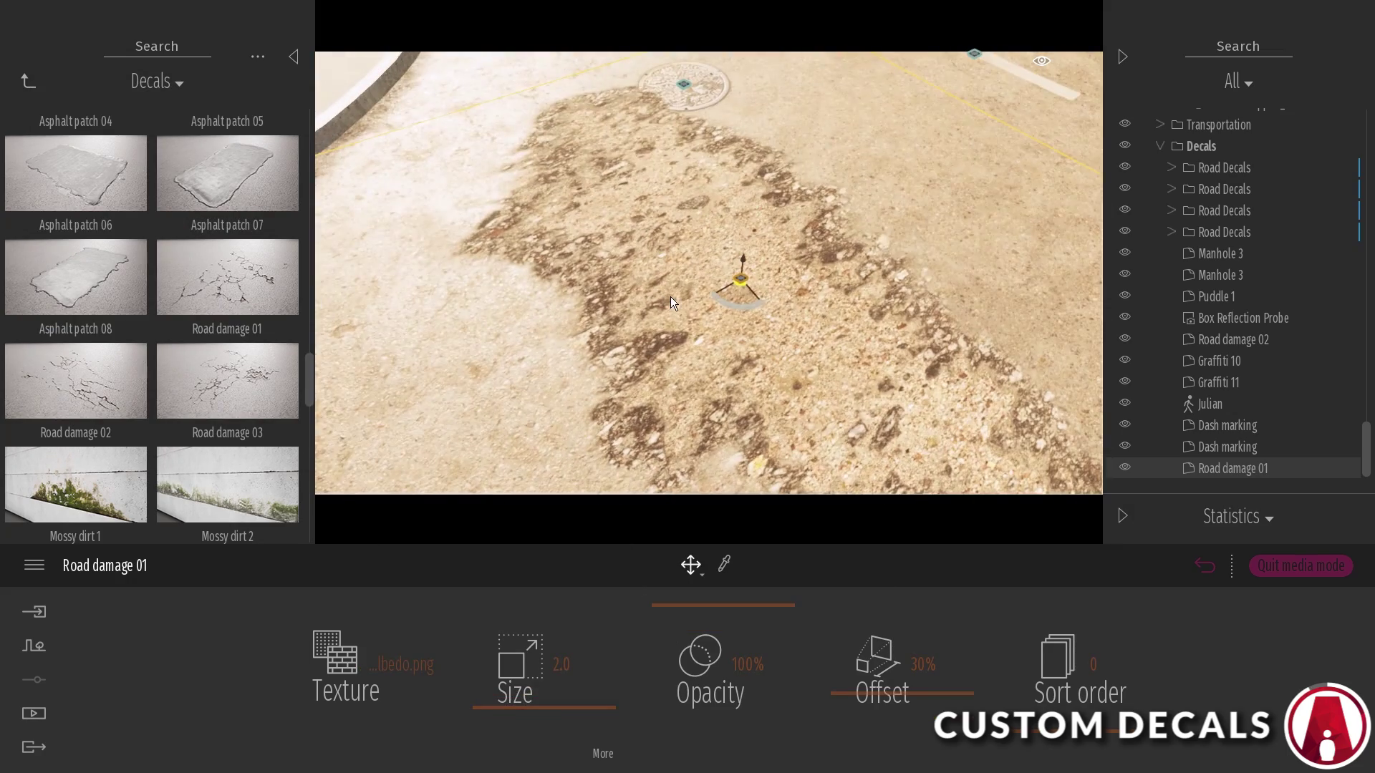
Step: Set the pothole decal's width to 2.2 and reduce its overall size
left_click(602, 737)
left_click_drag(663, 729, 664, 725)
left_click_drag(780, 727, 787, 719)
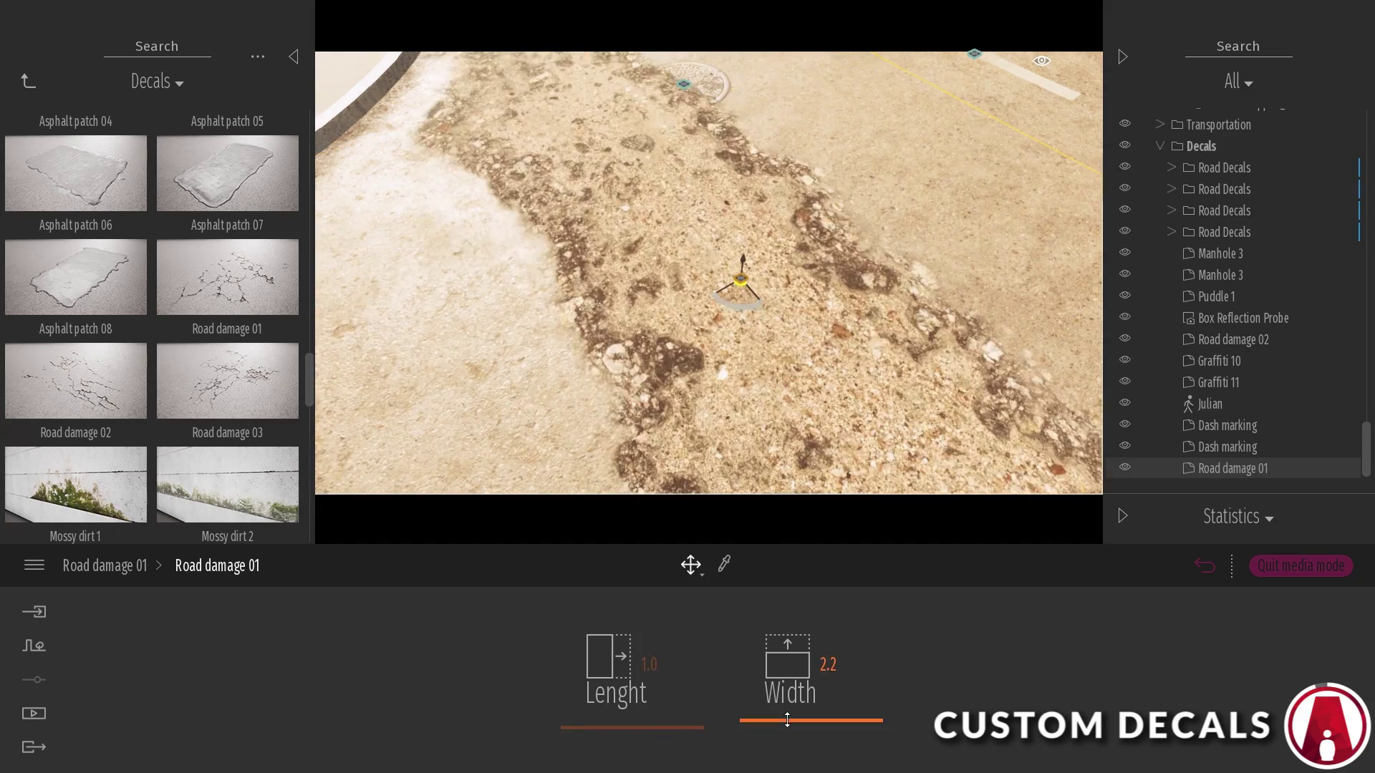
left_click(105, 565)
left_click_drag(565, 706, 537, 723)
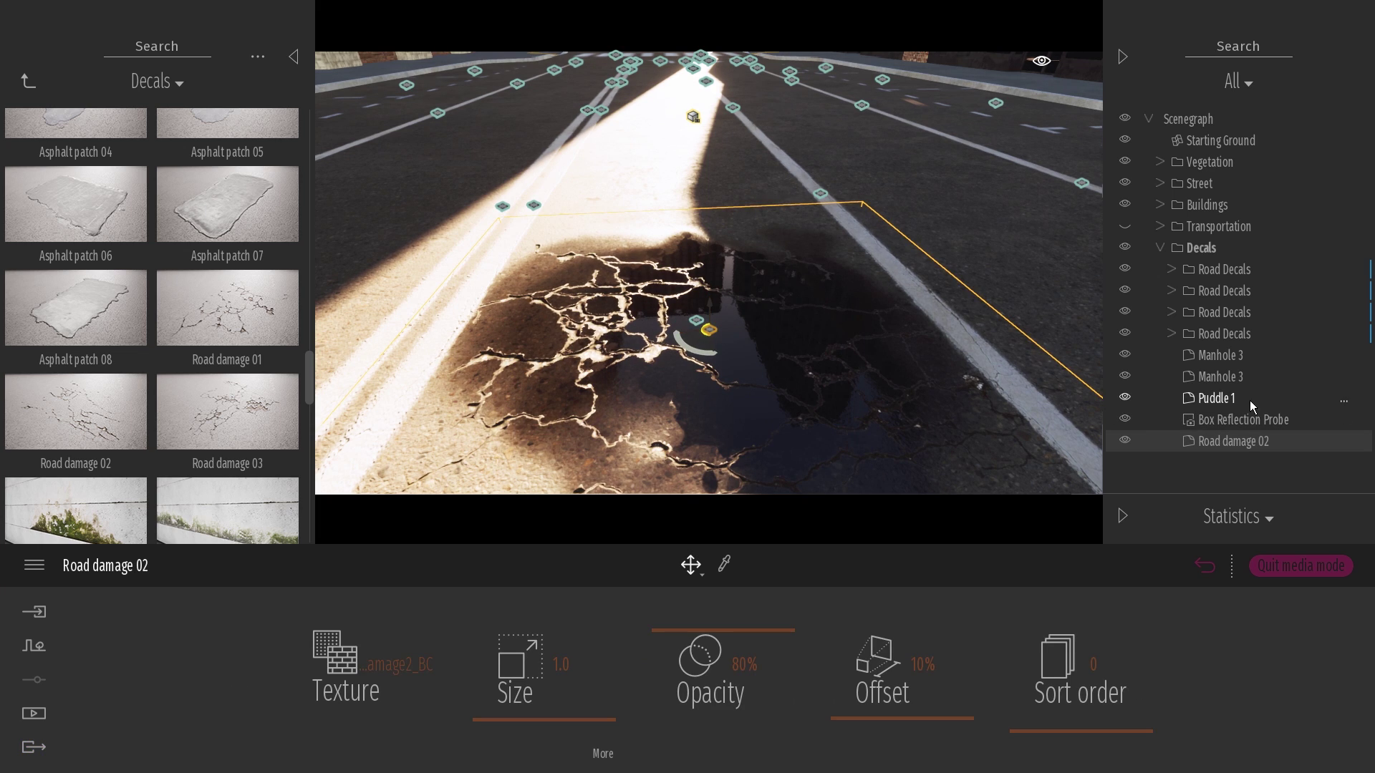
Step: Give Puddle 1 a sort order of 1 and 98% opacity, and set Road damage 02's opacity to 100%
left_click(1217, 398)
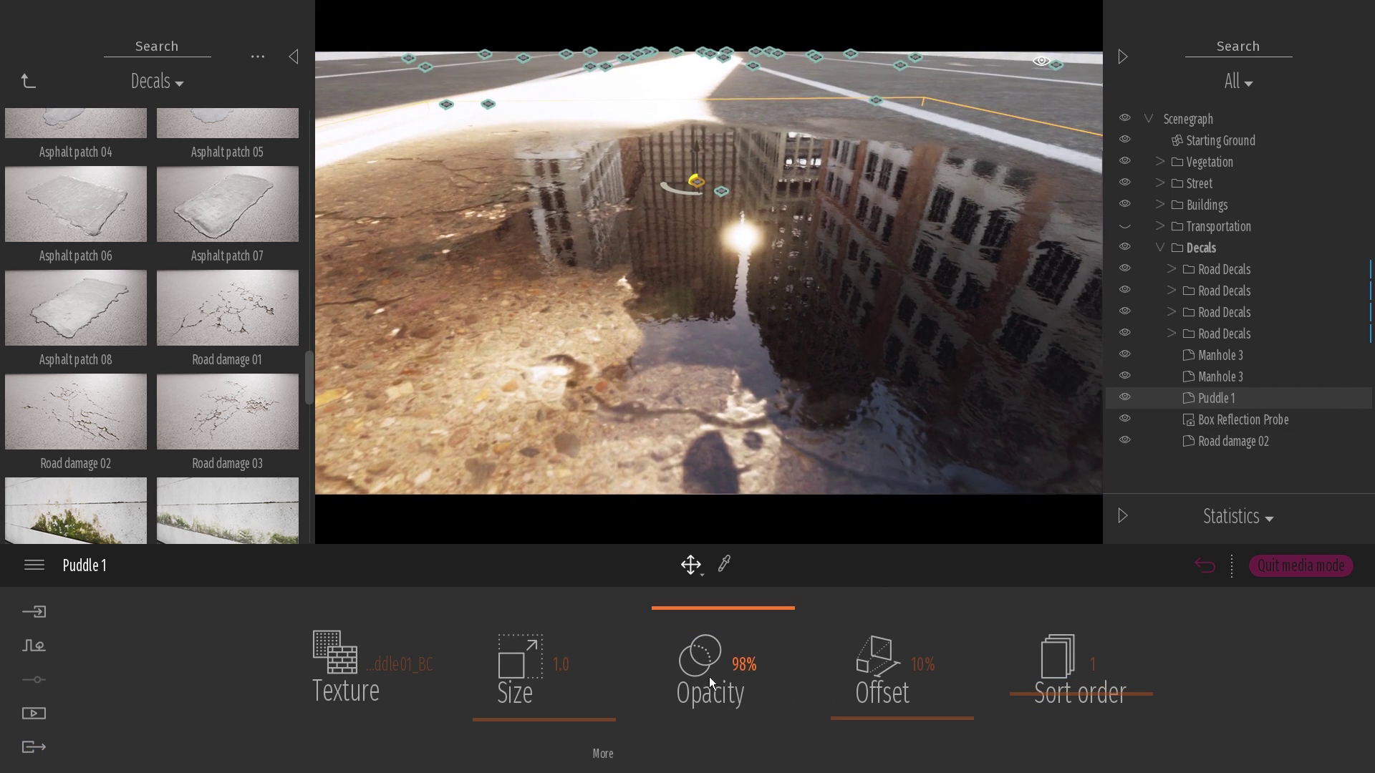
left_click(1231, 440)
scroll(816, 352, "down", 3)
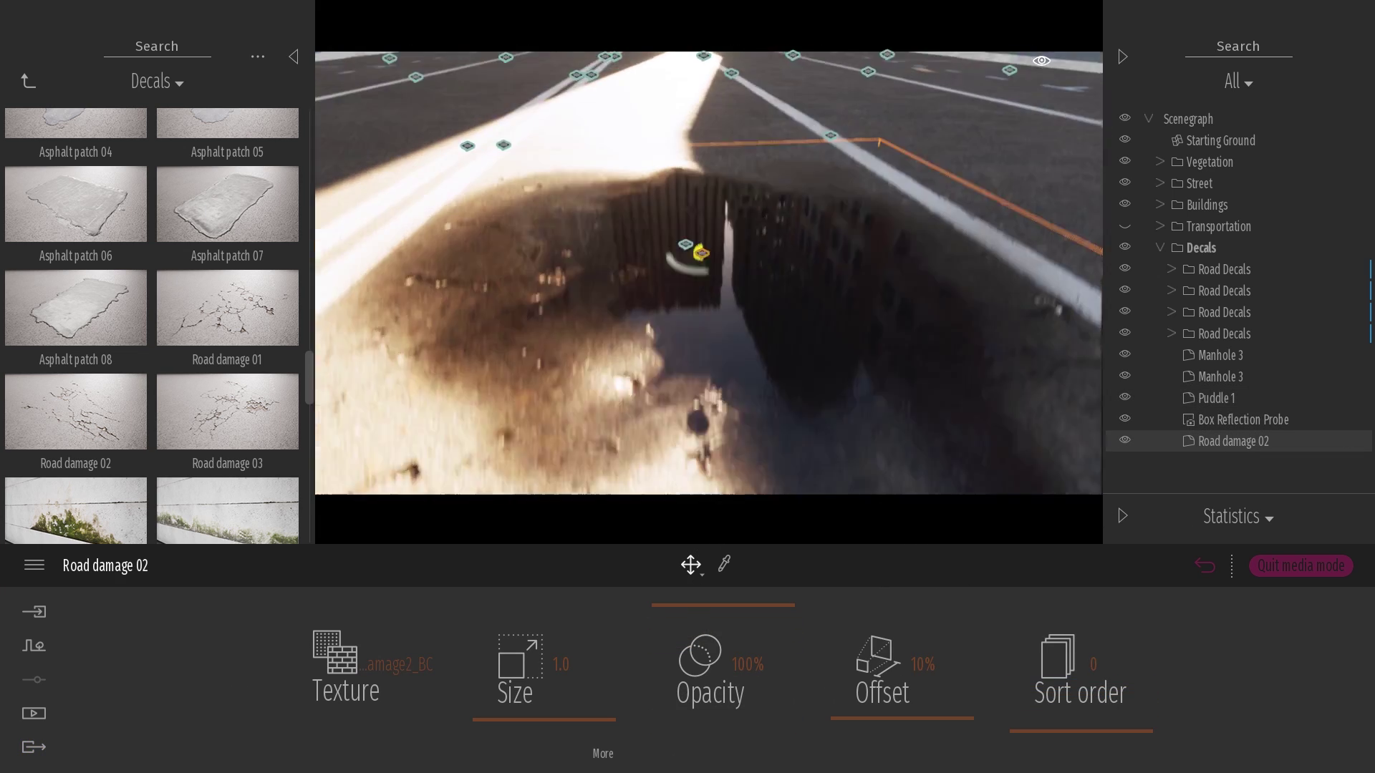
Step: Rotate Puddle 1, reposition it over the road cracks and fine-tune its opacity
left_click(1207, 403)
left_click_drag(660, 242, 629, 254)
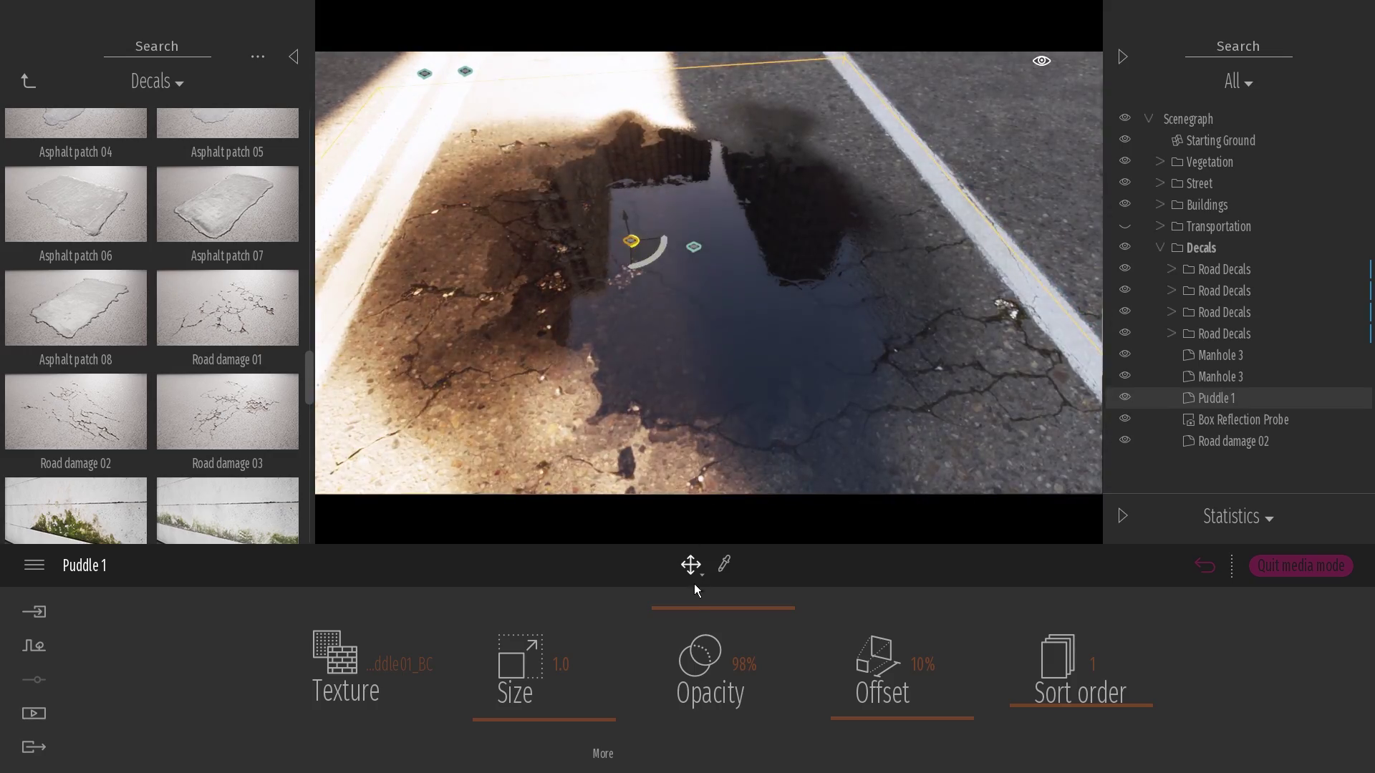
left_click_drag(700, 607, 700, 629)
middle_click_drag(673, 300, 687, 265, "shift")
left_click_drag(712, 629, 713, 607)
middle_click_drag(673, 301, 644, 329, "shift")
Step: Enlarge Puddle 1 slightly and rotate it again on the road
mouse_move(556, 719)
left_mouse_down()
mouse_move(556, 704)
mouse_move(569, 714)
left_mouse_up()
left_click_drag(659, 328, 717, 322)
middle_click_drag(776, 186, 637, 184)
right_click_drag(776, 186, 701, 161)
scroll(776, 187, "down", 2)
Step: Open the saved media images and go to the Image8 view of the puddle
left_click(34, 713)
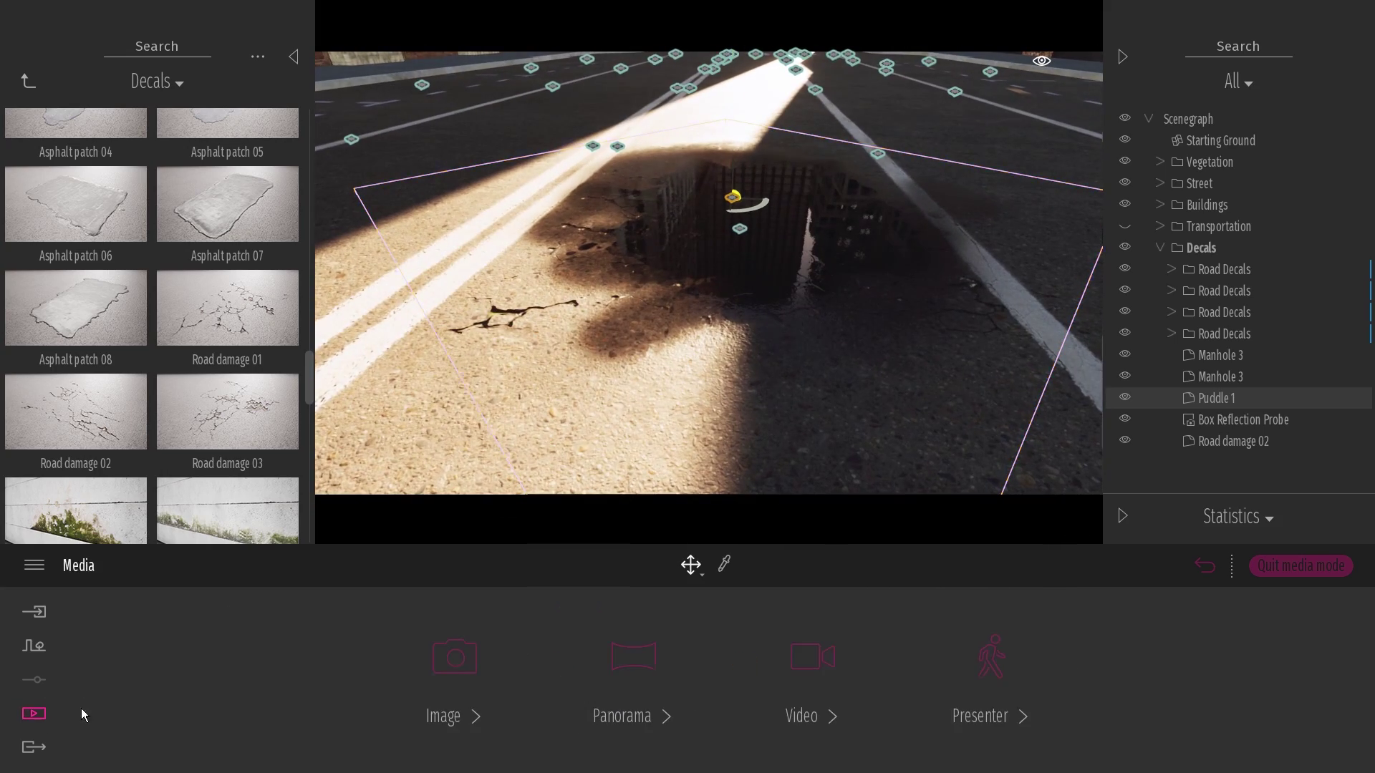
left_click(454, 662)
left_click(1011, 642)
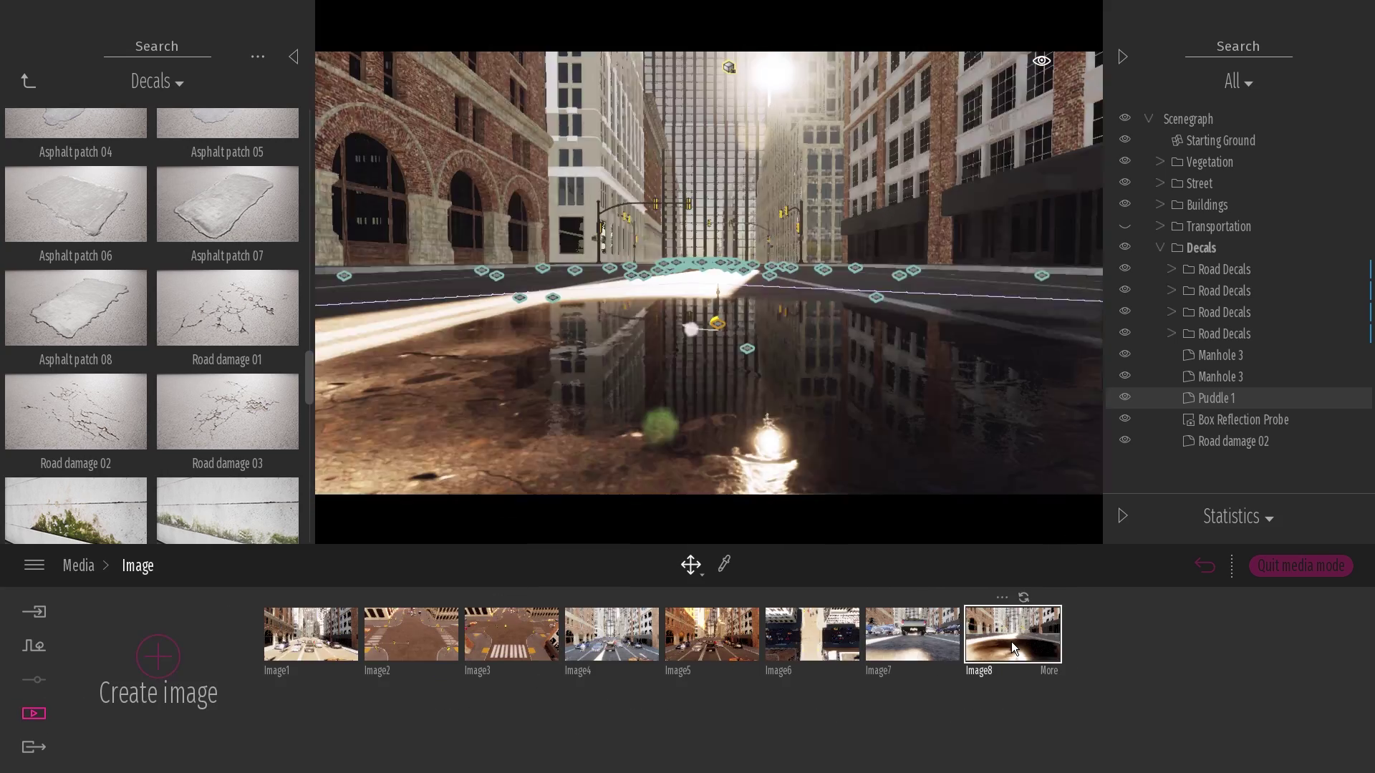